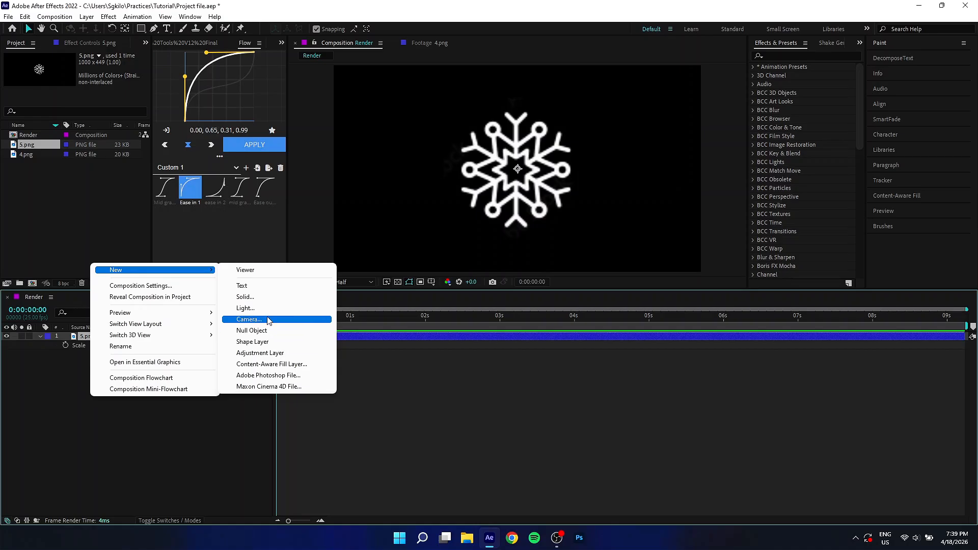
Activate the Polygon tool with no layer selected and change a grid or guide option of the composition view.
left_click(140, 29)
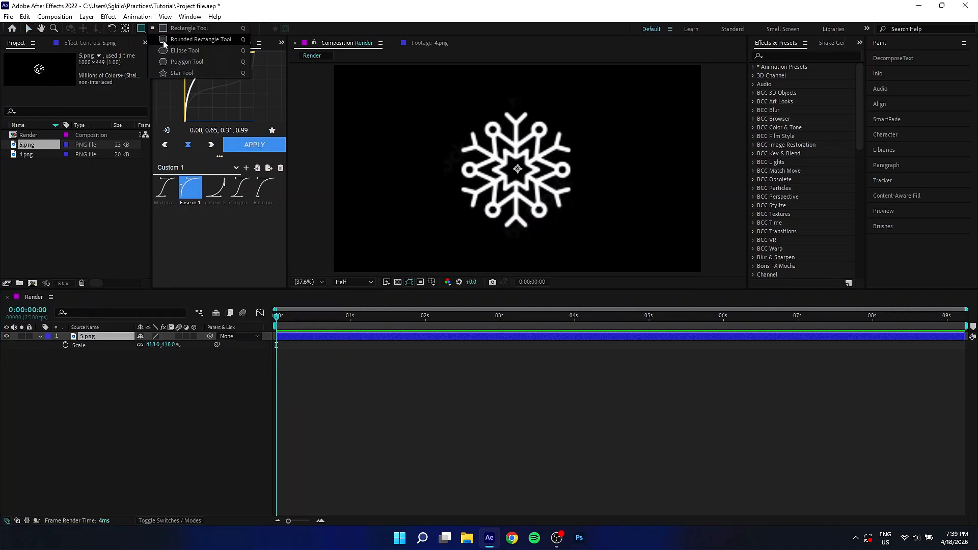
left_click(188, 63)
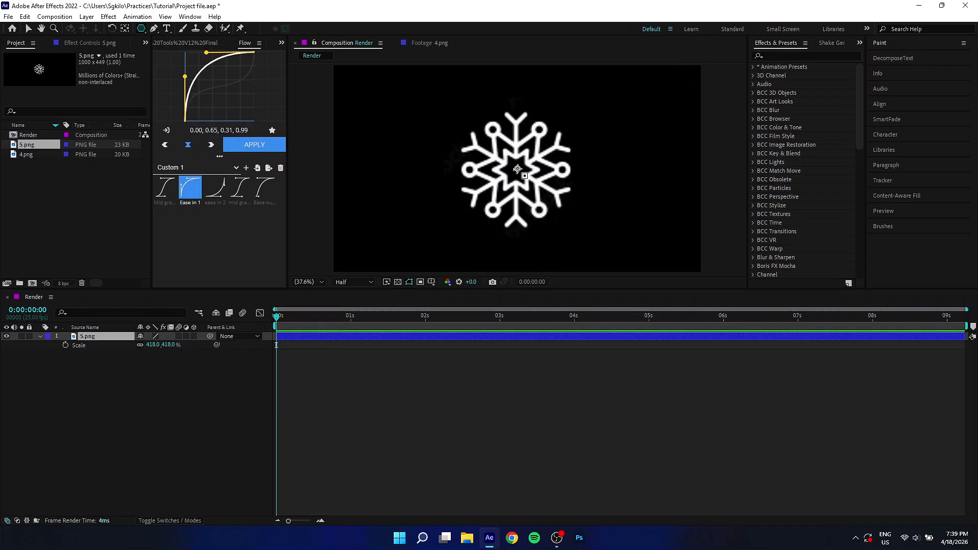
left_click(331, 462)
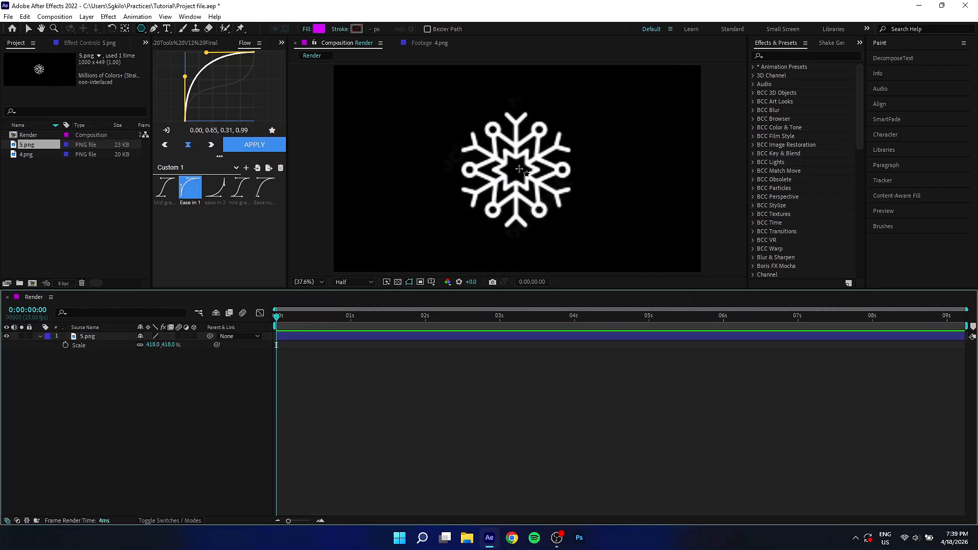
left_click(433, 282)
left_click(462, 314)
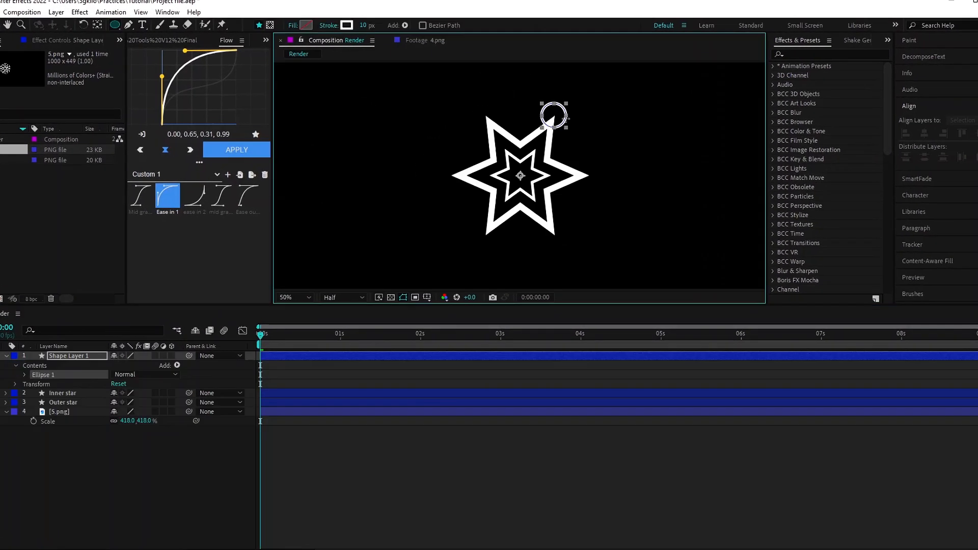
Select the Outer star layer and solo it so only that shape shows in the composition.
scroll(540, 145, "up", 2)
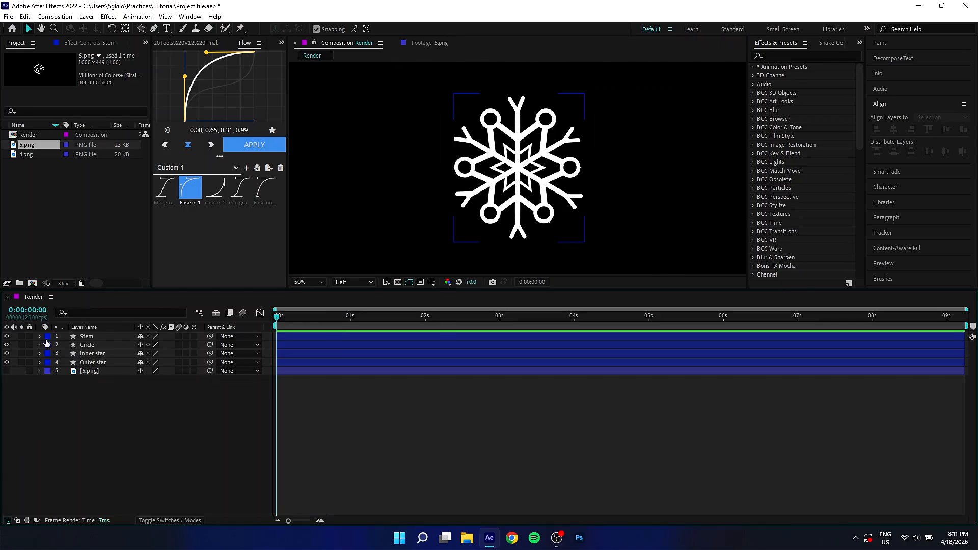
left_click(39, 337)
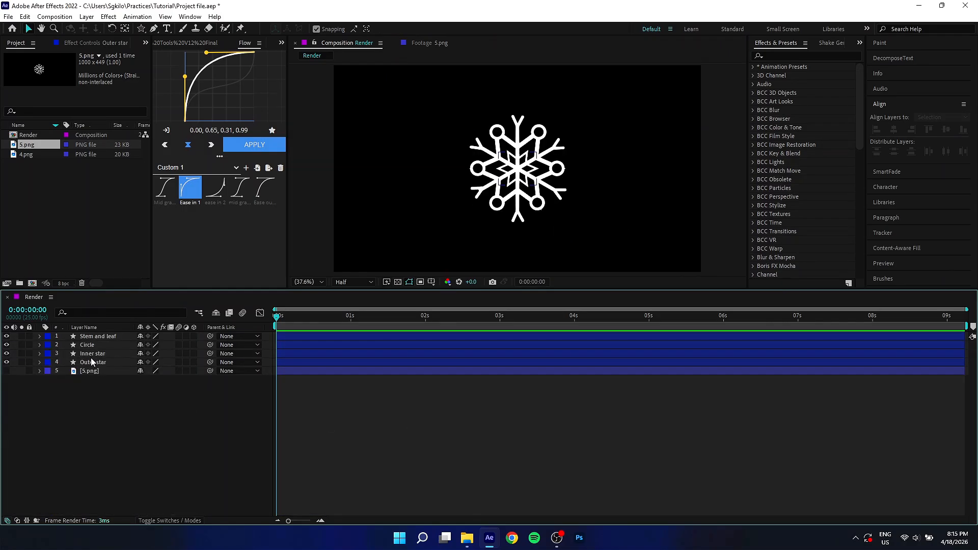
left_click(91, 360)
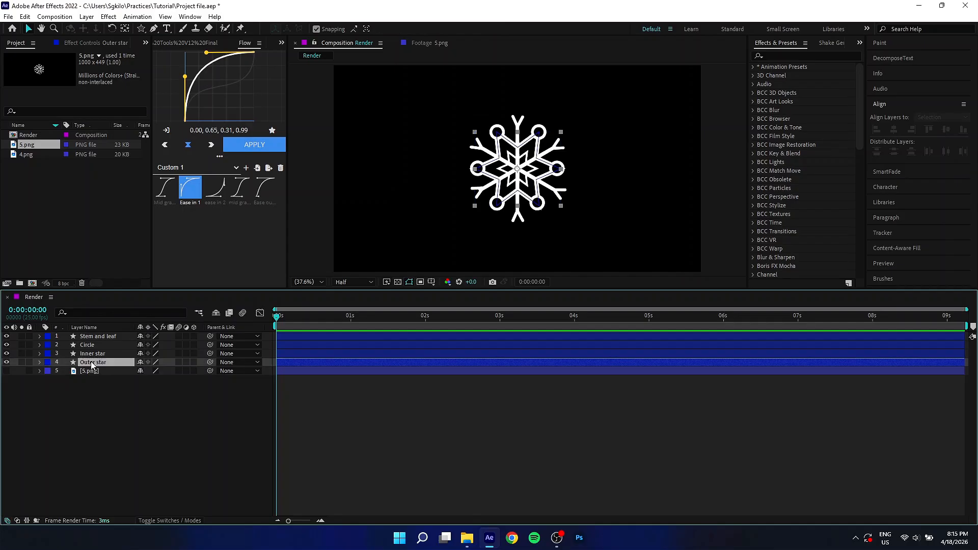
left_click(22, 363)
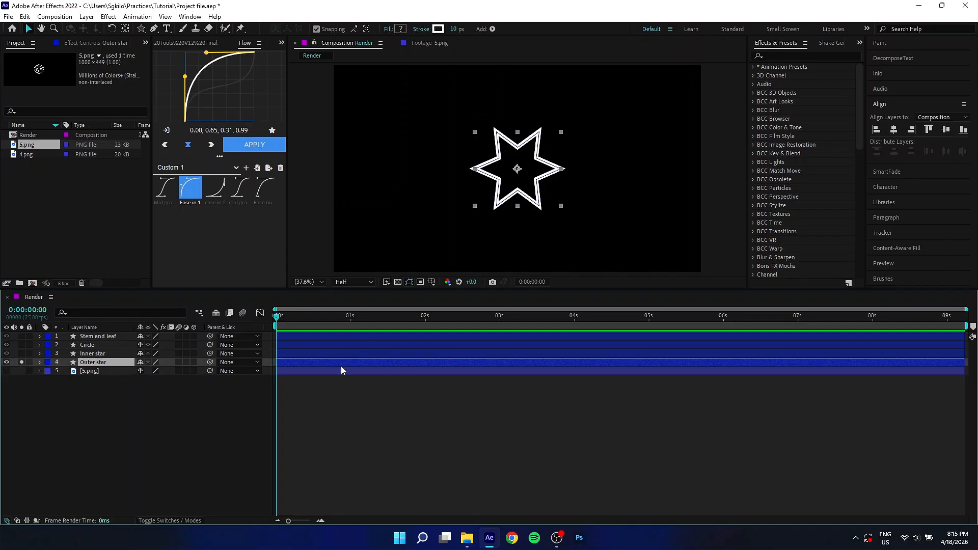
Expand the Outer star layer and reveal its Opacity property.
left_click(40, 363)
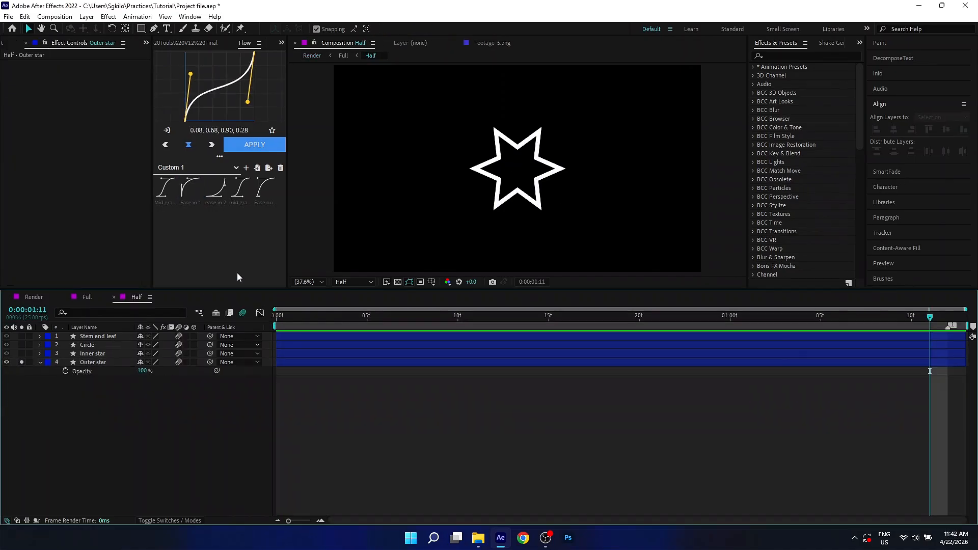
key("t")
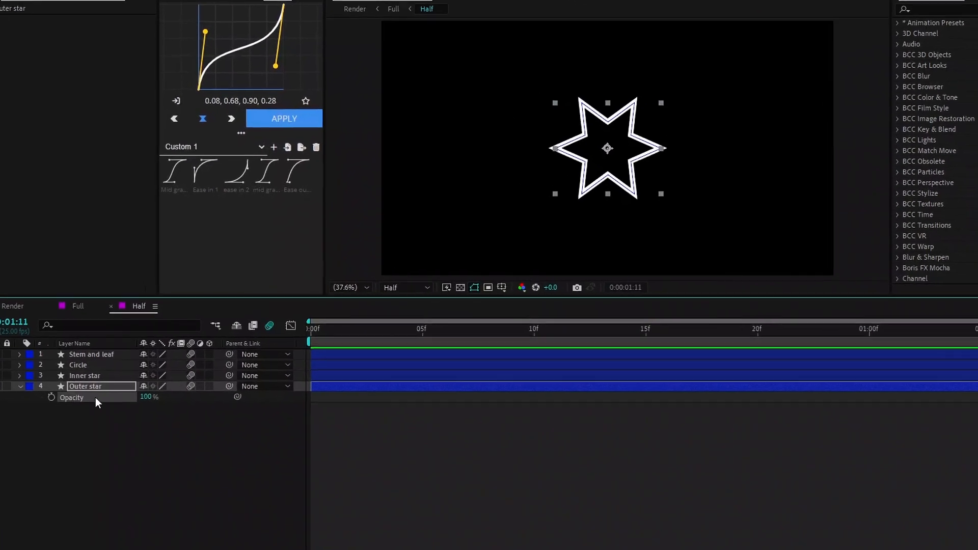
left_click_drag(146, 389, 88, 382)
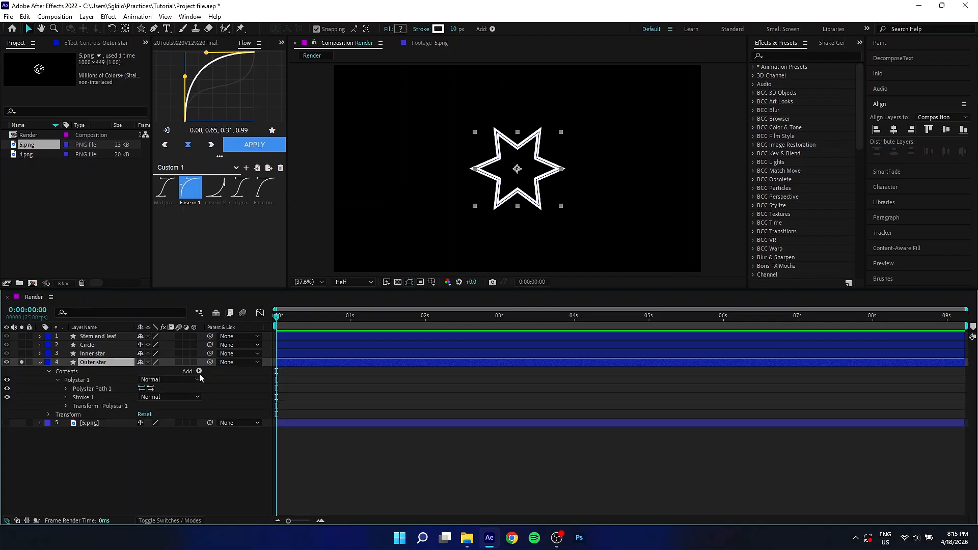
Add Trim Paths to the Outer star layer, with End at 0% and a 0% Start keyframe at the first frame.
left_click(199, 372)
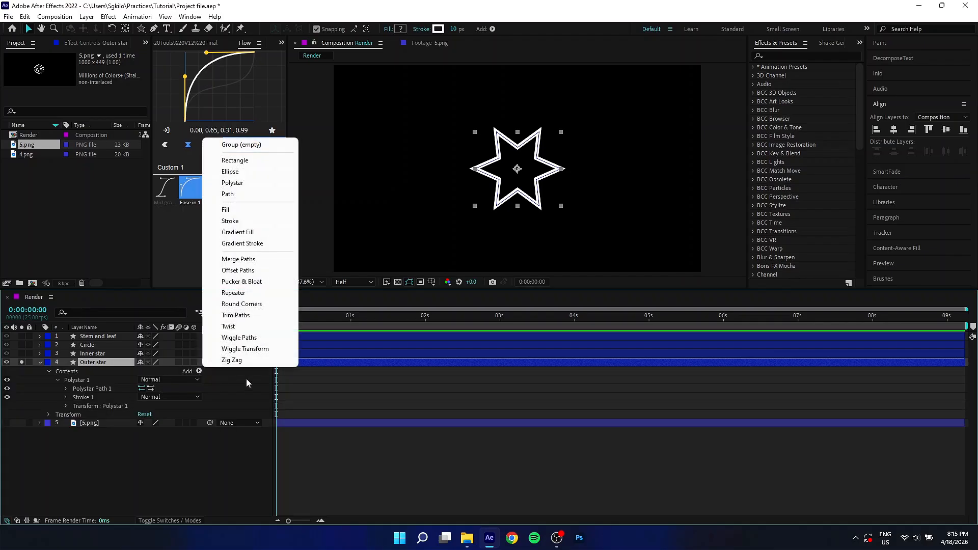
left_click(250, 316)
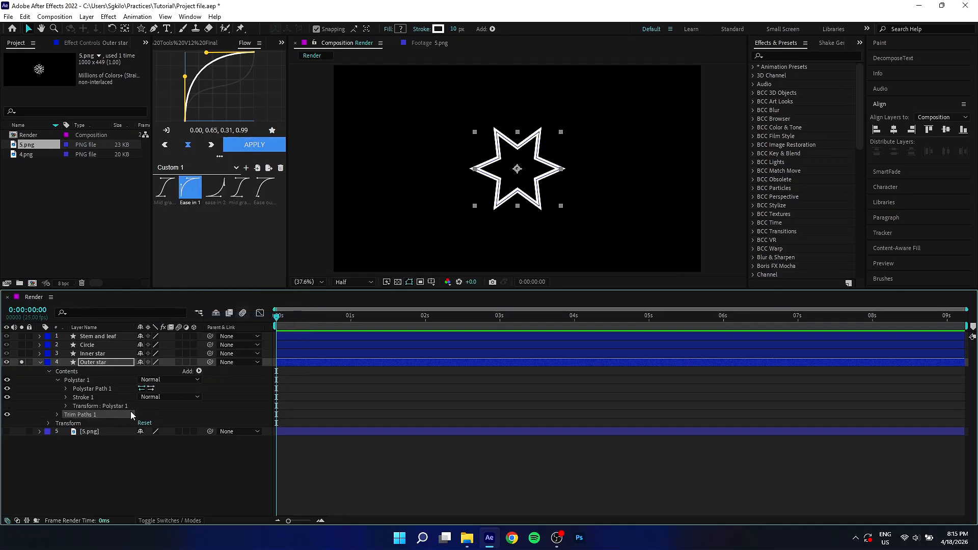
left_click(57, 415)
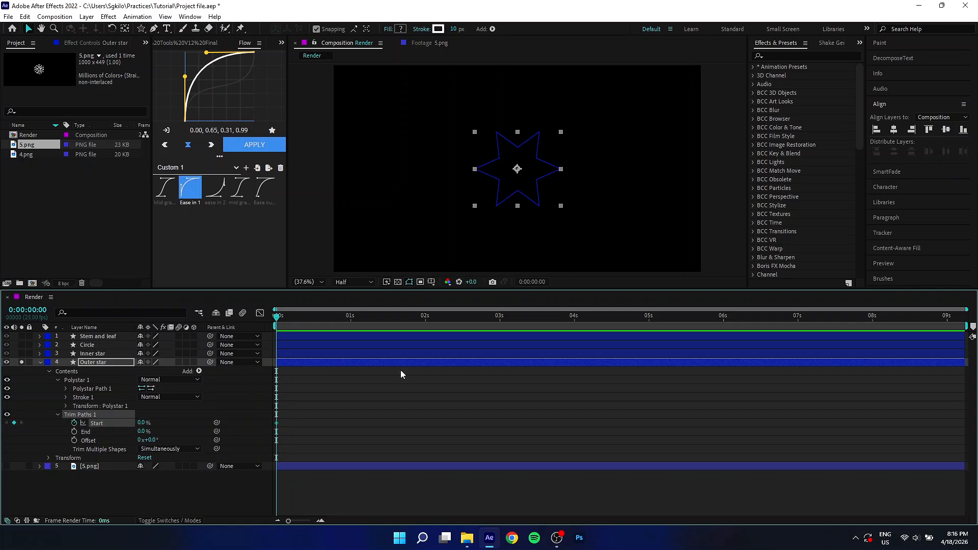
Go 15 frames forward and add a second keyframe to the Start value of the outer star's Trim Paths.
key("alt+shift+j")
type("+")
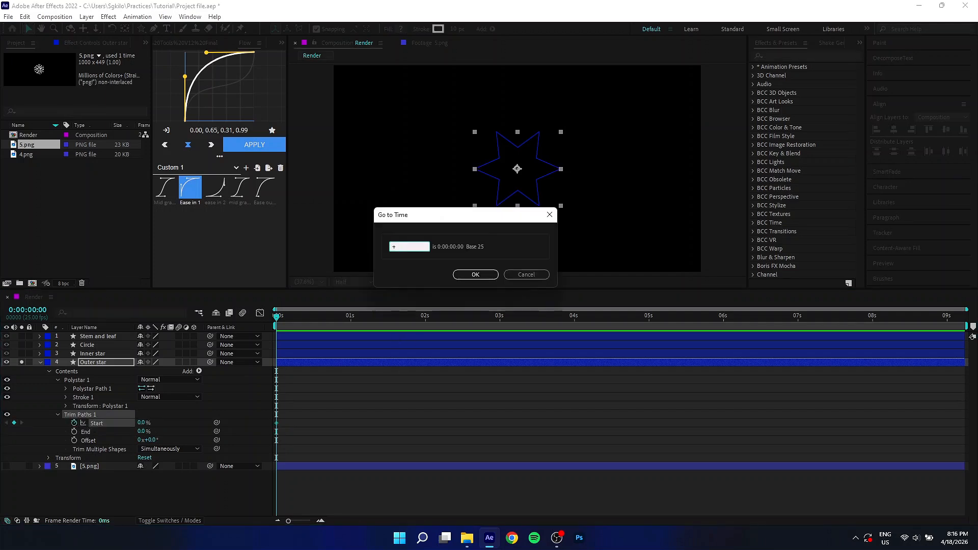
type("15")
key("Return")
left_click(141, 424)
key("Return")
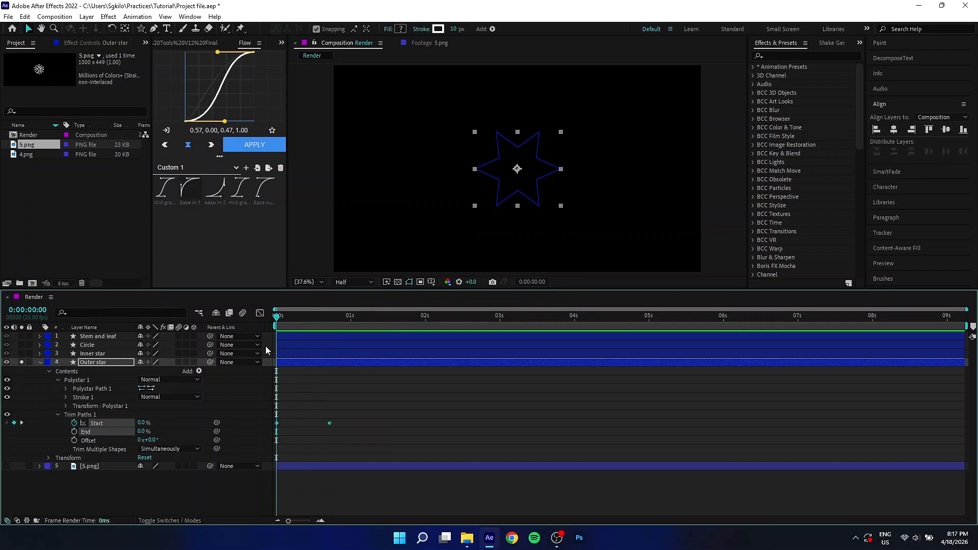
Deselect the layer and preview the outer star's Trim Paths animation.
left_click(350, 414)
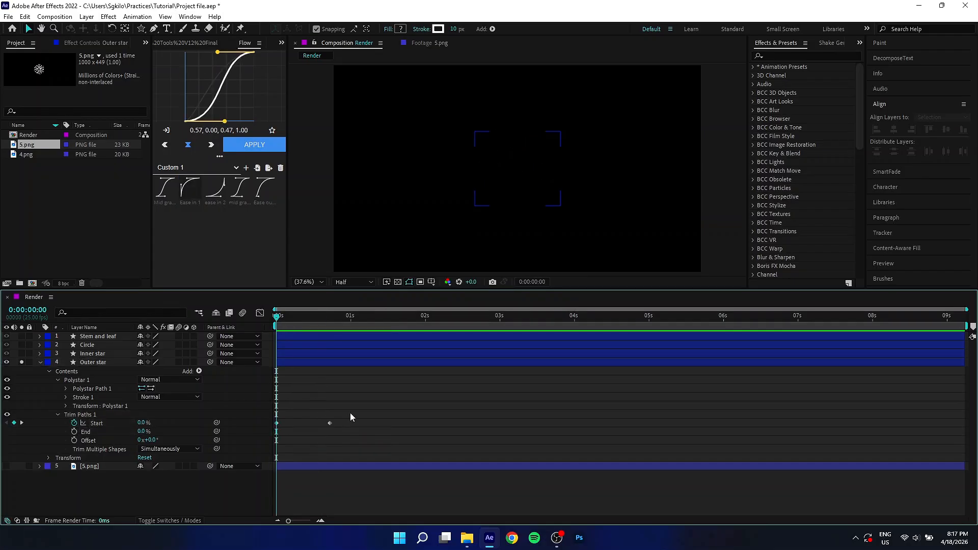
key("space")
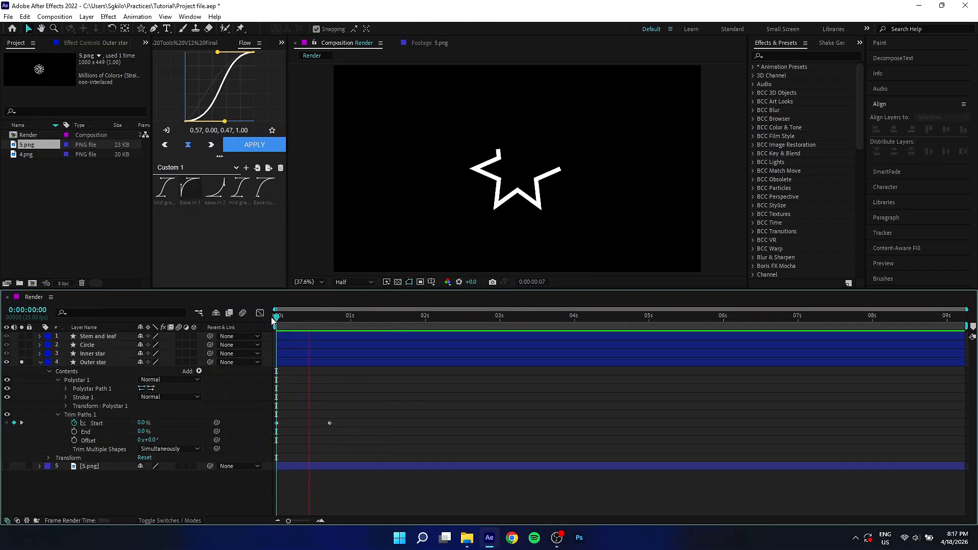
key("space")
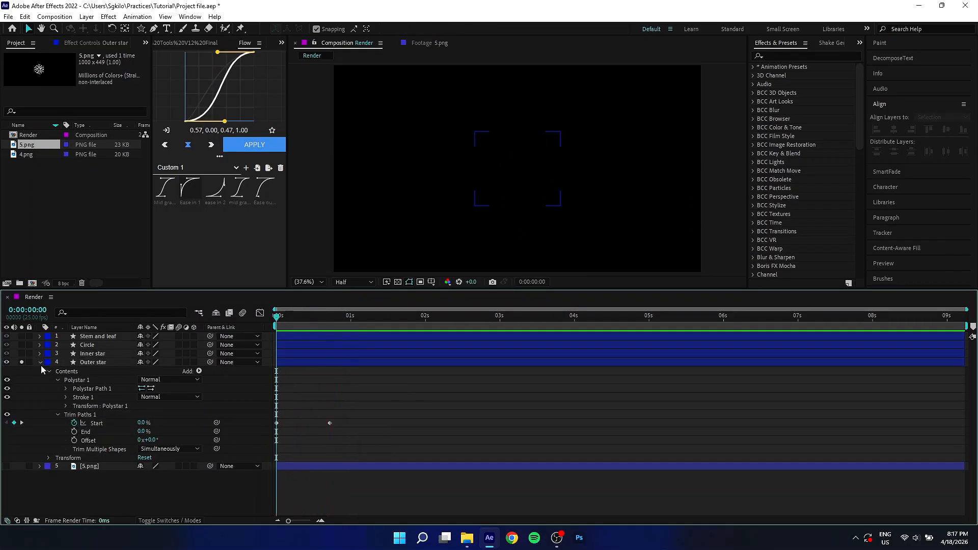
Set the offset of the outer star's Trim Paths to about 268° and return the playhead to the start.
left_click(40, 361)
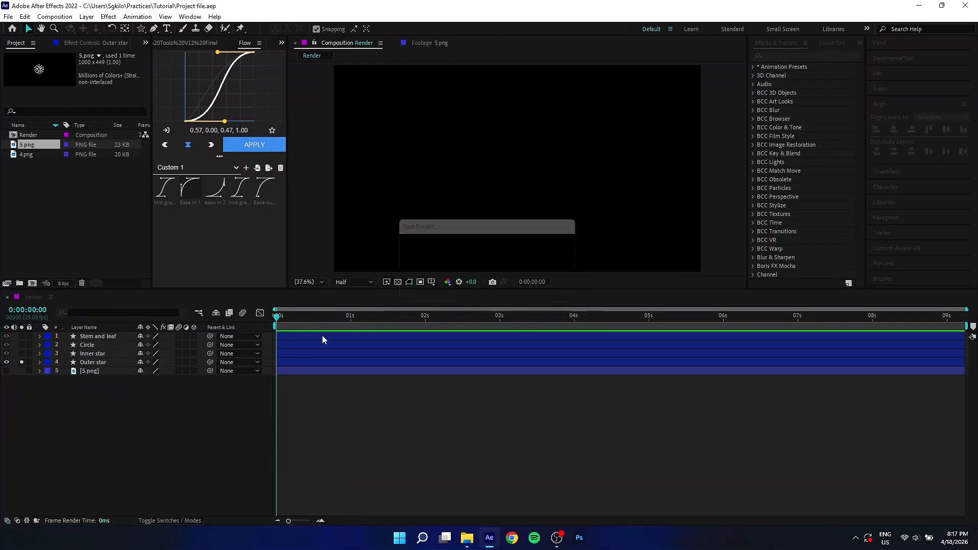
key("space")
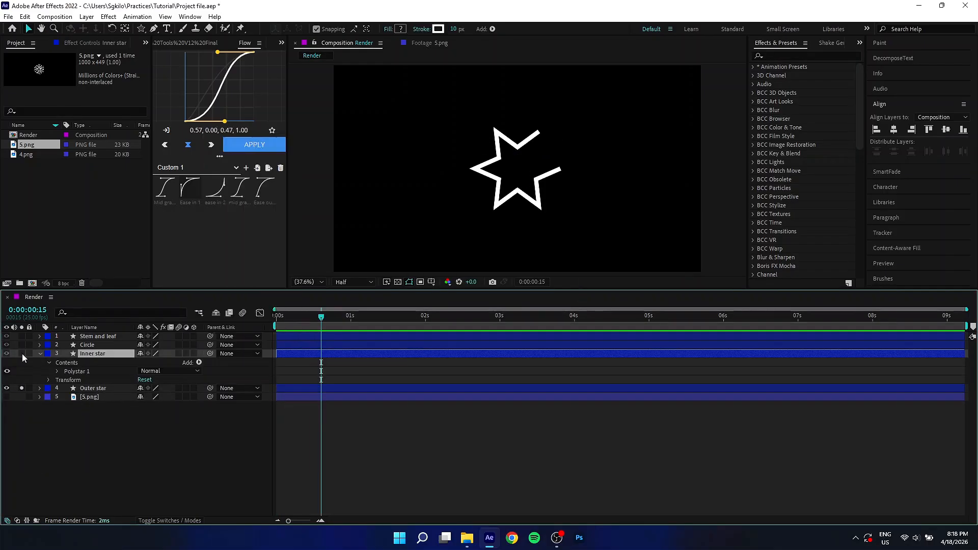
left_click_drag(153, 467, 306, 466)
key("Home")
Solo the Inner star layer, copy the outer star's Trim Paths onto it and adjust the pasted offset.
left_click(21, 353)
left_click(124, 441)
key("ctrl+c")
left_click(92, 353)
key("ctrl+v")
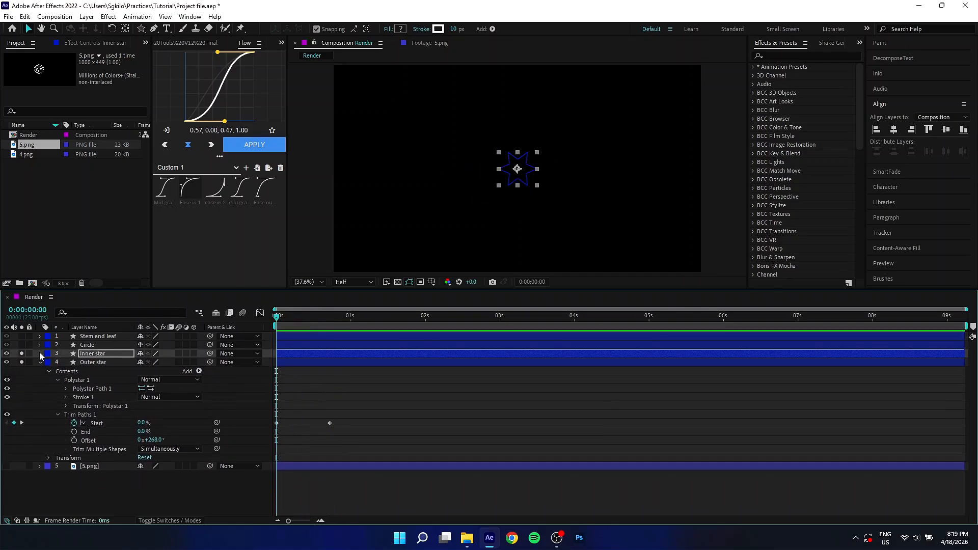
left_click_drag(153, 405, 216, 403)
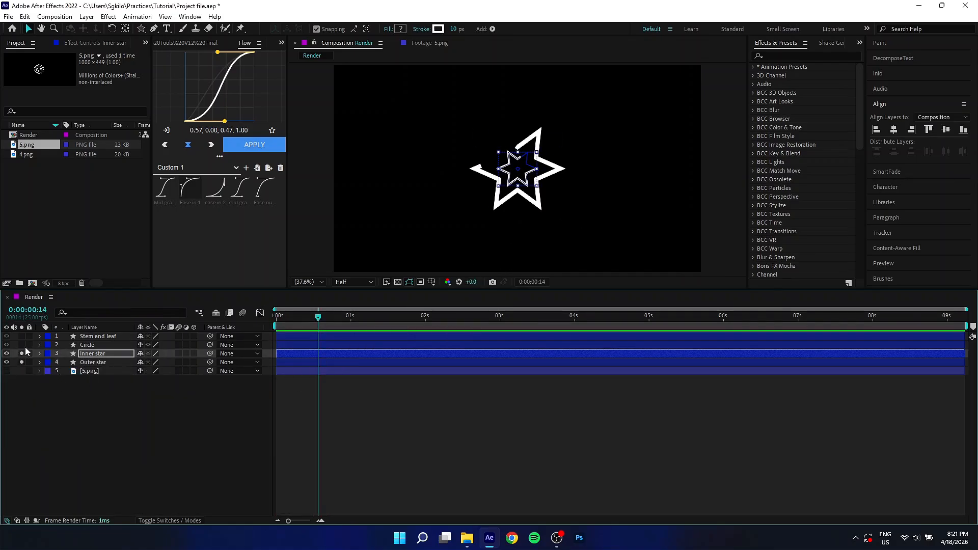
Solo and select the Circle layer, with the playhead back at the first frame.
left_click(22, 345)
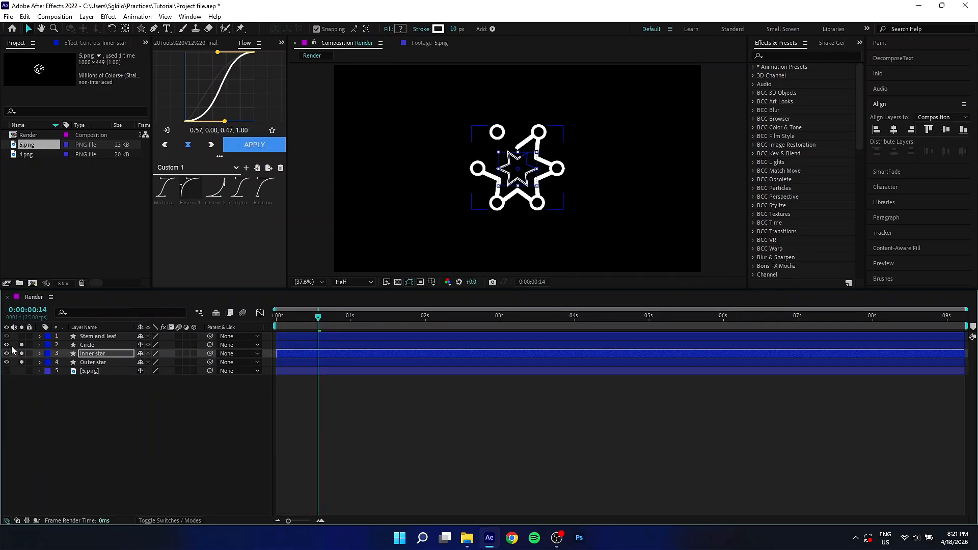
key("ctrl+Up")
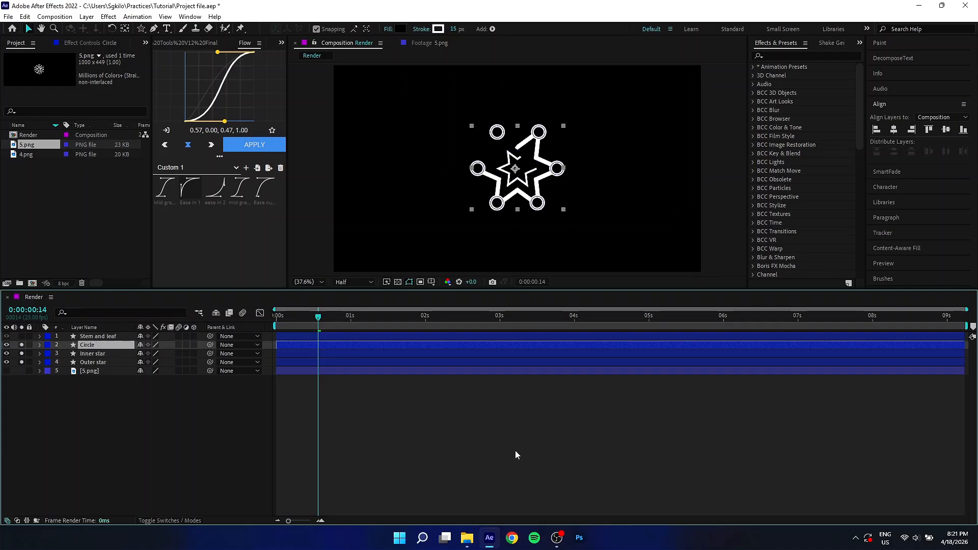
left_click_drag(305, 318, 268, 331)
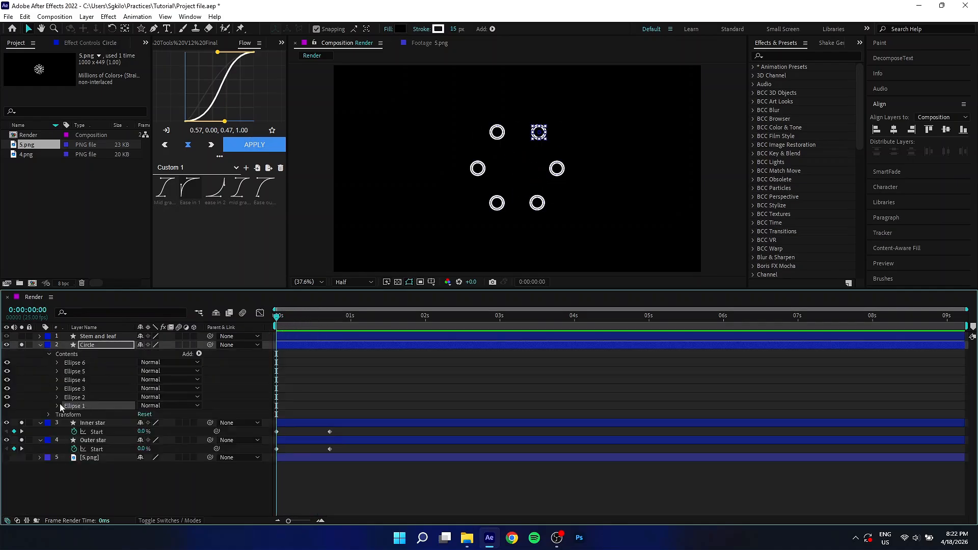
Add a Scale keyframe to the transform of Ellipse 1 in the Circle layer at frame 2.
left_click(54, 405)
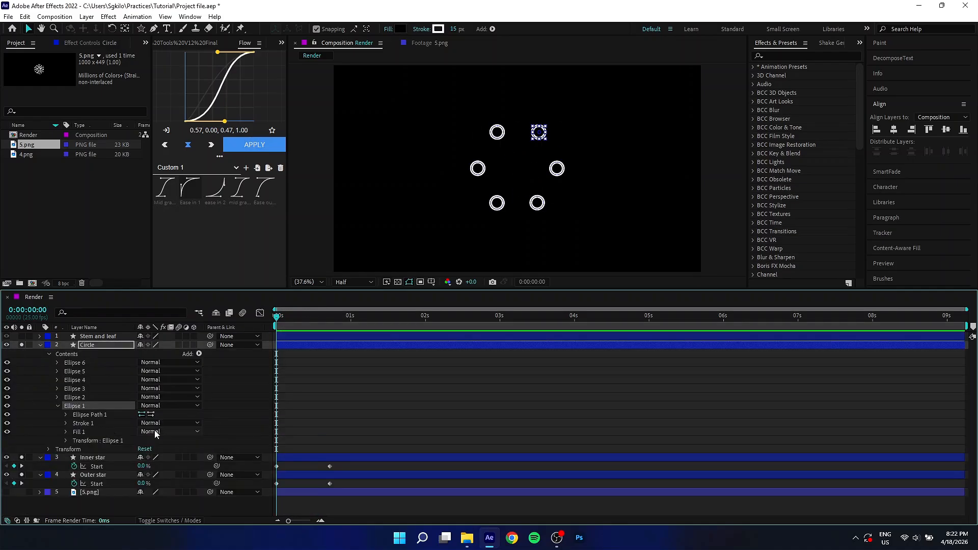
left_click(66, 440)
left_click(152, 466)
key("ctrl+z")
left_click_drag(277, 323, 281, 324)
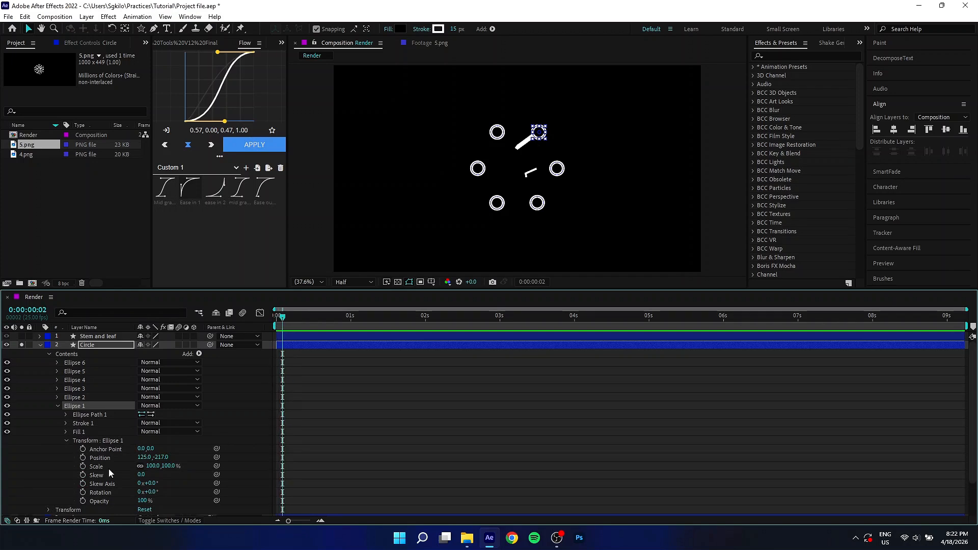
left_click(82, 467)
Go two frames forward and keyframe the Scale of Ellipse 1 at 150%.
key("Page_Down")
key("Page_Down")
left_click(206, 459)
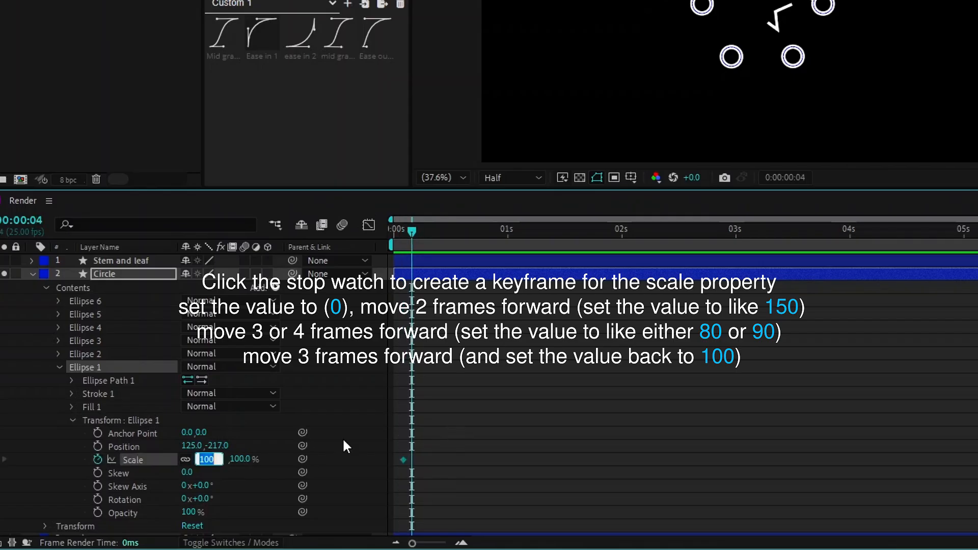
type("150")
key("Return")
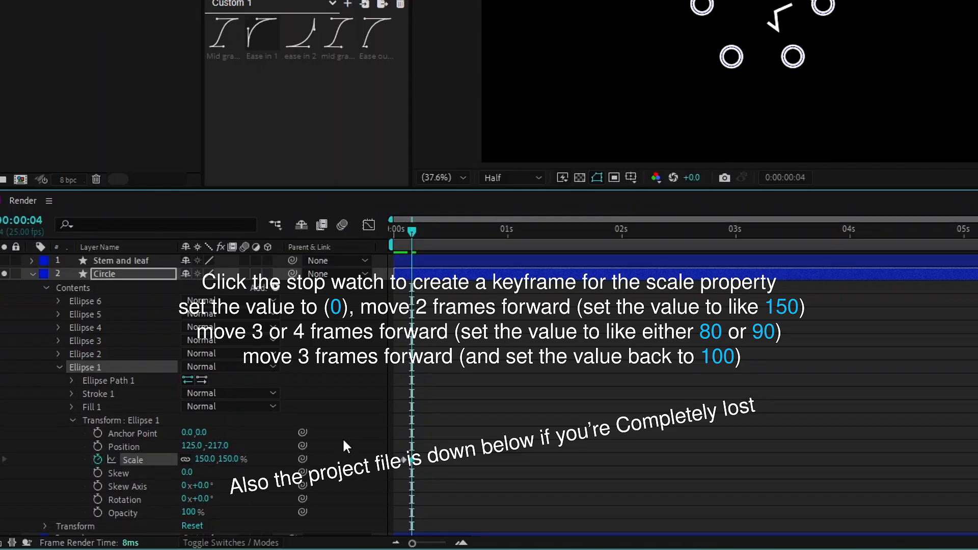
Go three frames forward and keyframe the Scale of Ellipse 1 at 90%.
key("Page_Down")
key("Page_Down")
key("Page_Down")
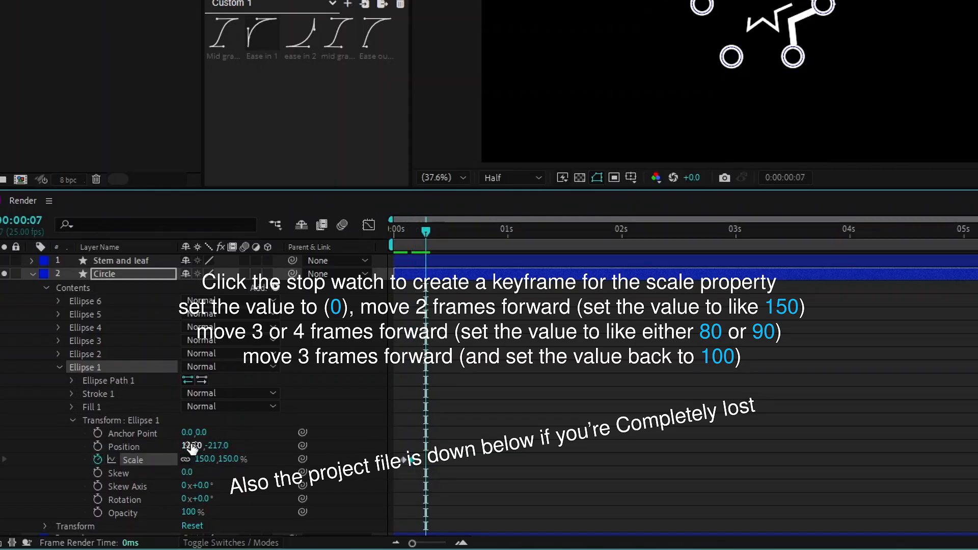
left_click(206, 459)
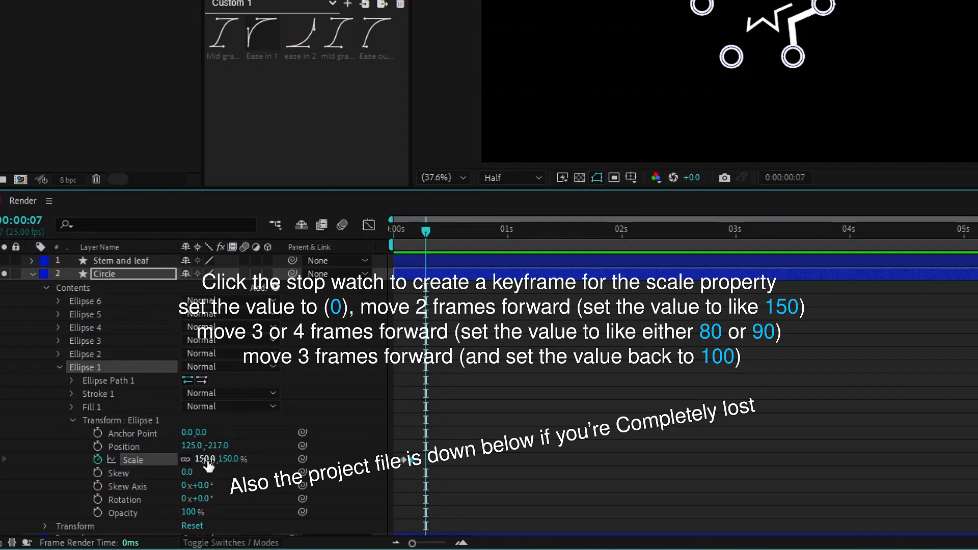
type("80")
key("Return")
left_click(221, 459)
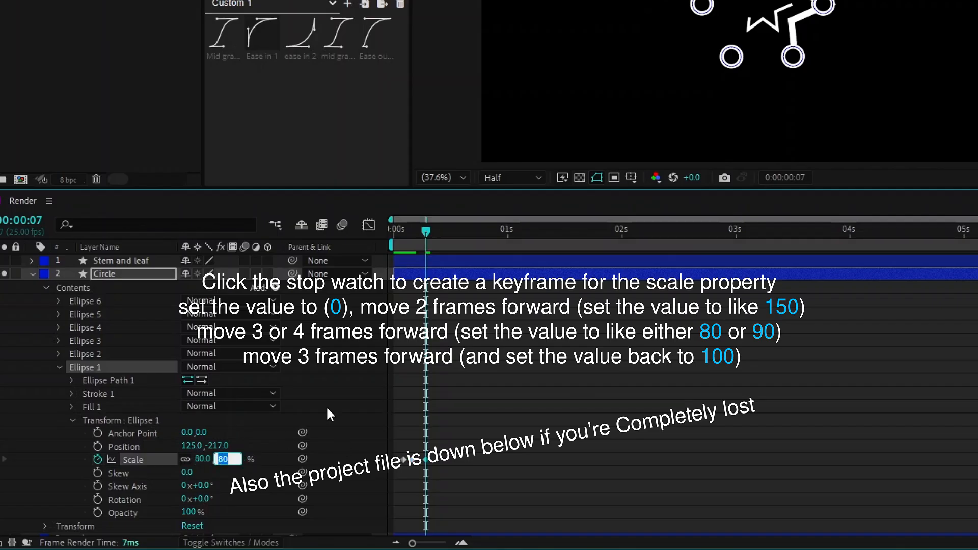
type("90")
key("Return")
Go five frames forward and keyframe the Scale of Ellipse 1 at 100%.
key("Page_Down")
key("Page_Down")
key("Page_Down")
key("Page_Down")
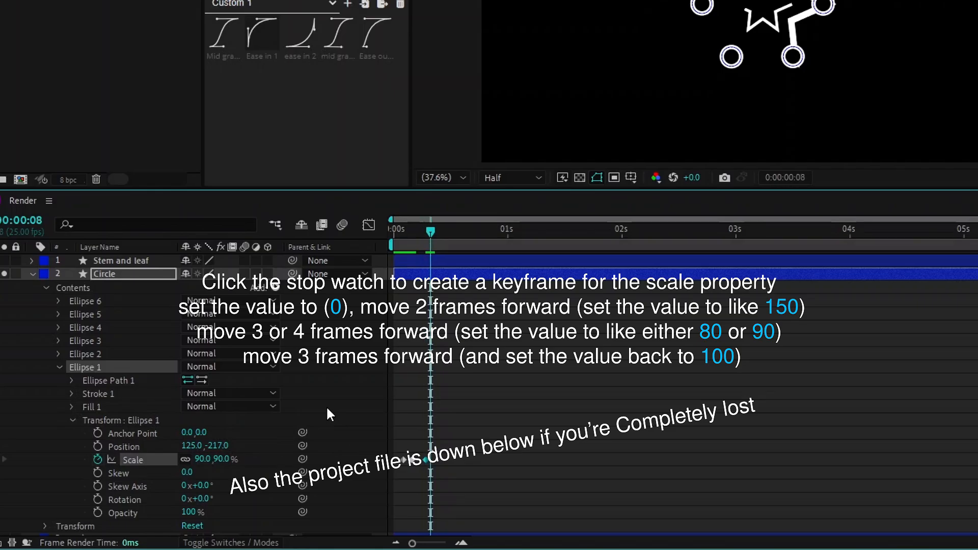
key("Page_Down")
left_click(223, 460)
type("100")
key("Return")
Set the first Scale keyframe of Ellipse 1 to 0% and preview the circle's pop-in animation.
key("j")
key("j")
left_click(223, 459)
type("0")
key("Return")
key("space")
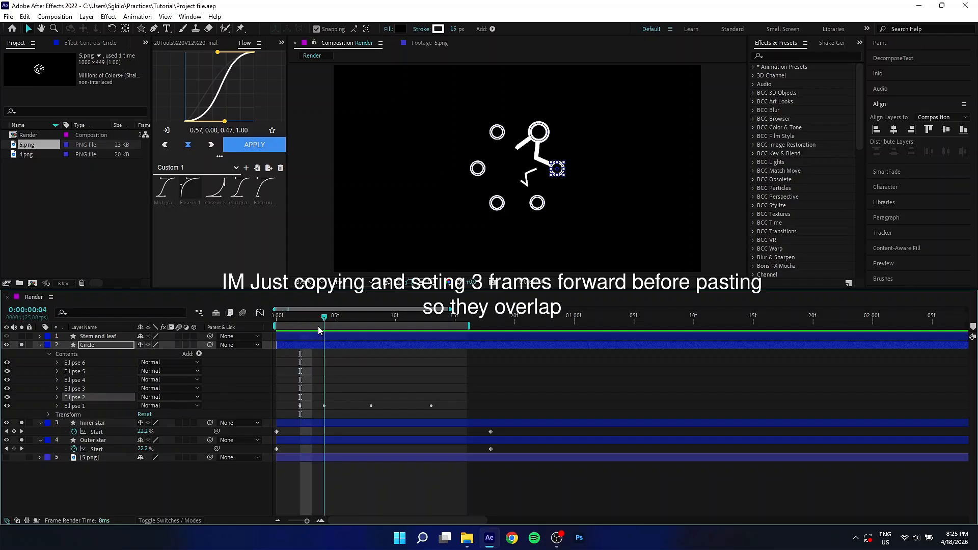
Paste the copied Scale keyframes onto Ellipse 2 at frame 4.
key("ctrl+v")
key("u")
left_click(348, 320)
double_click(40, 345)
Paste the Scale keyframes onto Ellipse 3, three frames after Ellipse 2's start, and preview the overlap.
left_click(74, 388)
left_click_drag(347, 318, 326, 339)
key("Page_Down")
key("Page_Down")
key("Page_Down")
key("ctrl+v")
key("space")
Nudge the pasted Scale keyframes of Ellipse 3 one frame earlier.
left_click(349, 320)
key("u")
key("alt+Left")
key("Page_Down")
Shift the circles' Scale keyframes so Ellipse 1 starts at frame 0 and Ellipse 2 at frame 3.
double_click(40, 345)
left_click(56, 382)
left_click(75, 380)
left_click_drag(360, 318, 302, 327)
key("u")
left_click_drag(442, 393, 297, 412)
left_click_drag(300, 398, 276, 398)
left_click_drag(279, 322, 336, 331)
left_click_drag(464, 376, 321, 385)
left_click_drag(324, 380, 312, 381)
left_click_drag(336, 321, 360, 327)
Copy Ellipse 3's Scale keyframes onto Ellipse 4 and shift them to start at frame 8.
left_click_drag(487, 358, 336, 362)
left_click(406, 317)
double_click(40, 345)
left_click(57, 381)
left_click(75, 380)
left_click(395, 318)
key("ctrl+v")
key("u")
left_click_drag(396, 363, 371, 363)
Paste the Scale keyframes onto Ellipse 5 and align them to start at frame 11.
left_click_drag(396, 321, 439, 314)
double_click(40, 345)
left_click(84, 362)
left_click(419, 320)
key("ctrl+v")
key("u")
mouse_move(444, 362)
left_mouse_down()
mouse_move(431, 362)
mouse_move(456, 362)
left_mouse_up()
Paste the Scale keyframes onto Ellipse 6, starting at frame 15, and preview the staggered circles.
double_click(40, 345)
left_click(74, 353)
left_click(478, 320)
key("ctrl+v")
key("u")
left_click_drag(469, 320, 497, 320)
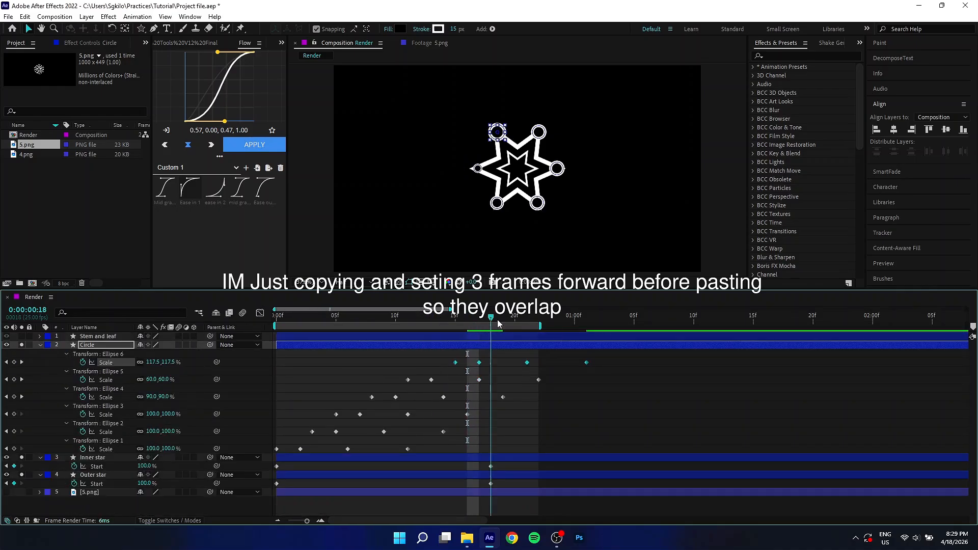
key("space")
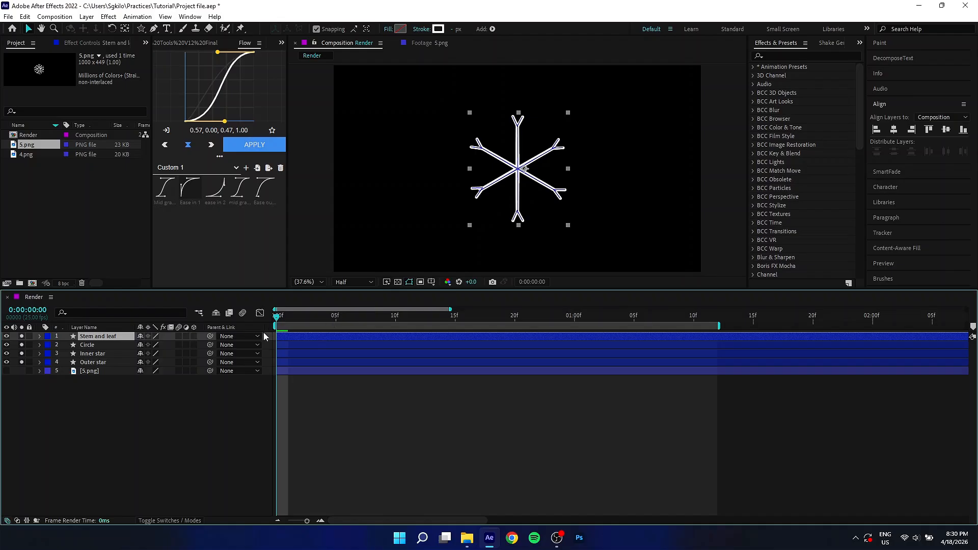
left_click(40, 336)
left_click(199, 345)
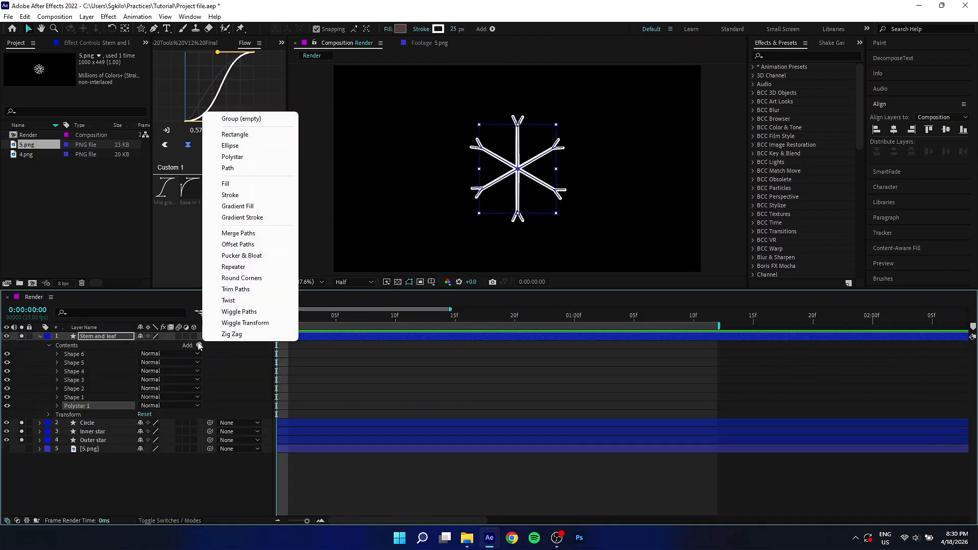
left_click(236, 290)
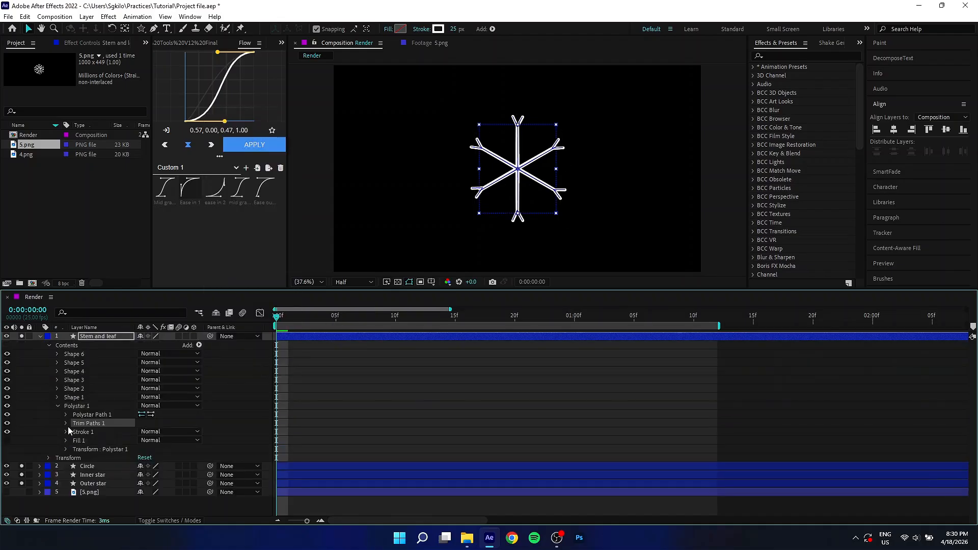
left_click(66, 424)
left_click_drag(142, 431, 203, 431)
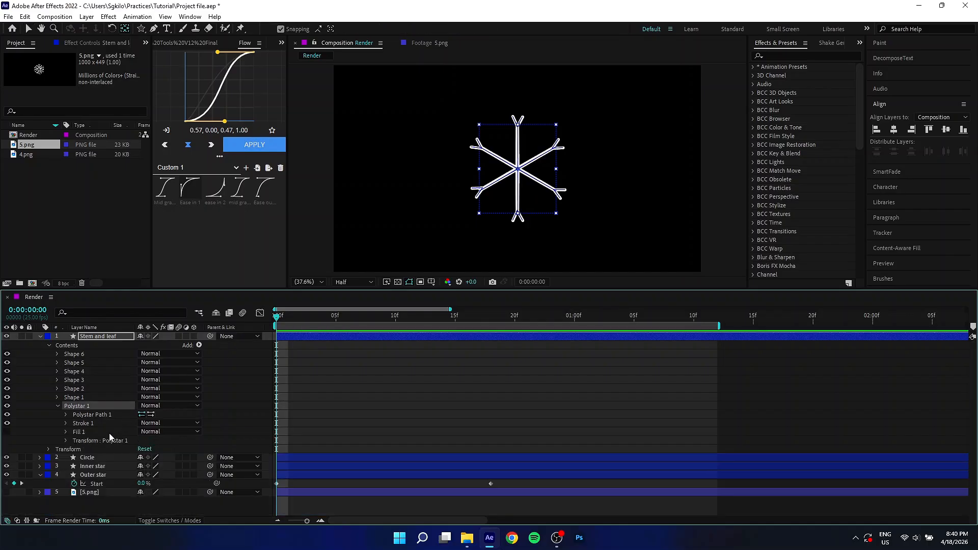
Add Trim Paths to Polystar 1 of the Stem and leaf layer and keyframe its Start at frames 0 and 18.
left_click(199, 345)
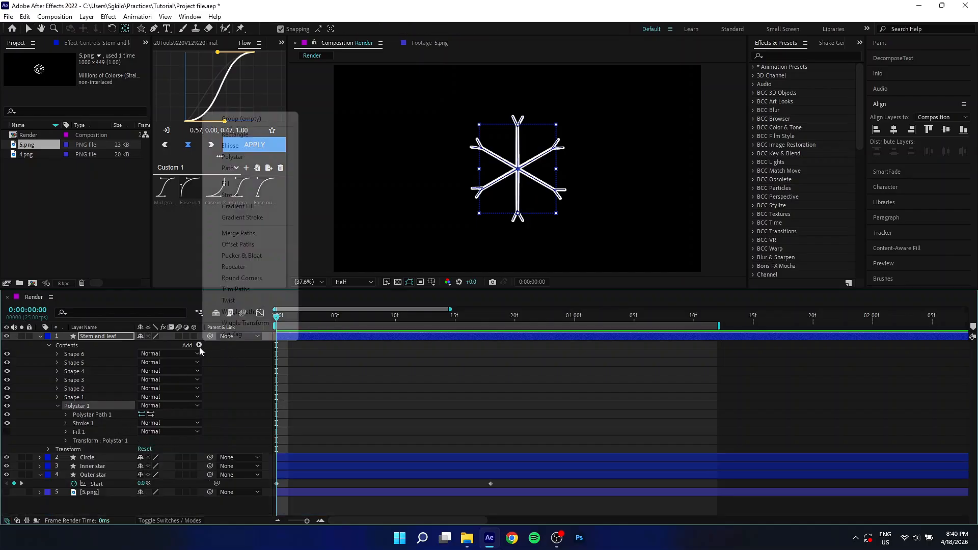
left_click(249, 291)
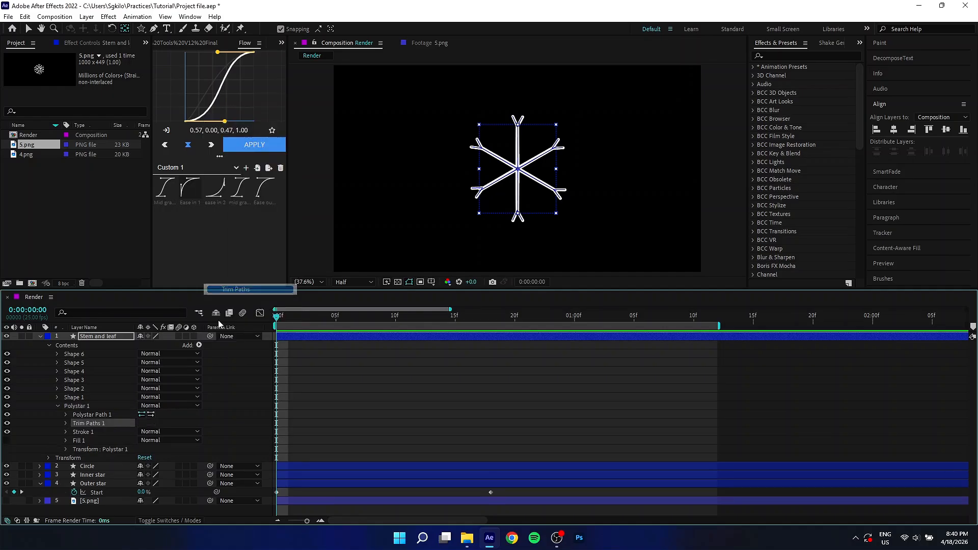
left_click(66, 423)
scroll(84, 432, "down", 2)
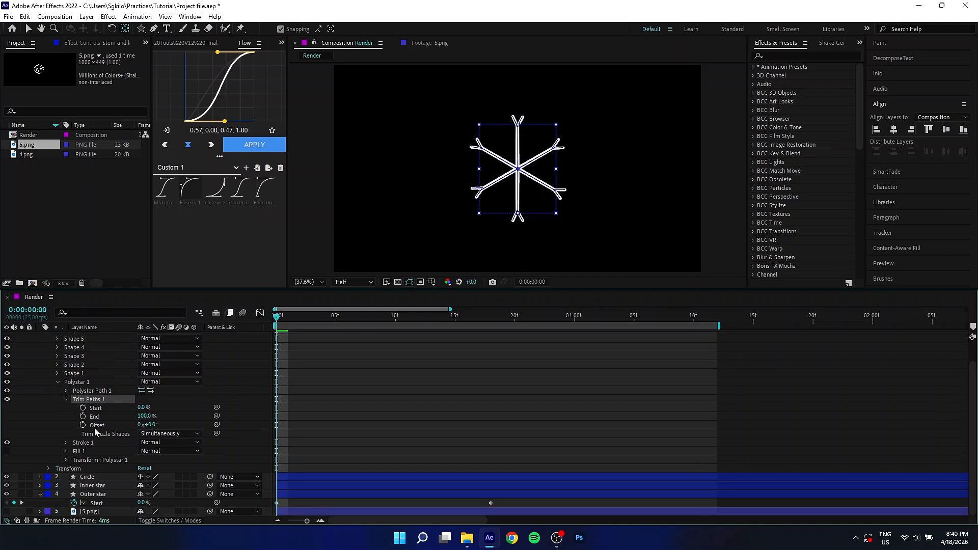
left_click(83, 408)
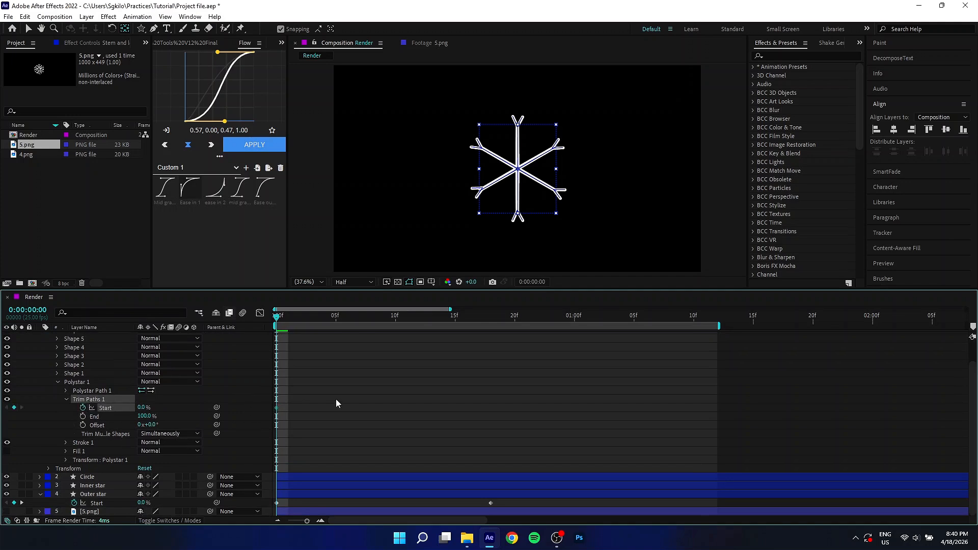
left_click(493, 318)
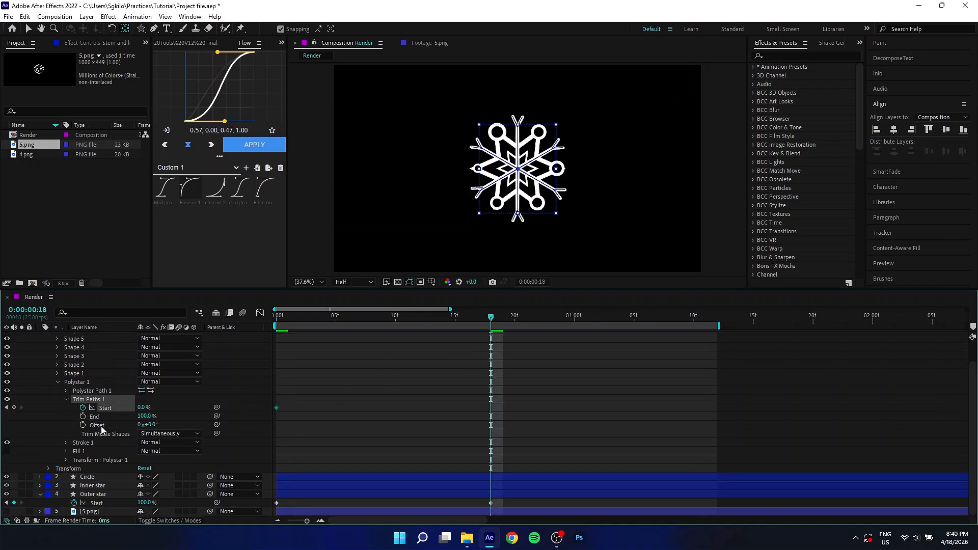
left_click(143, 408)
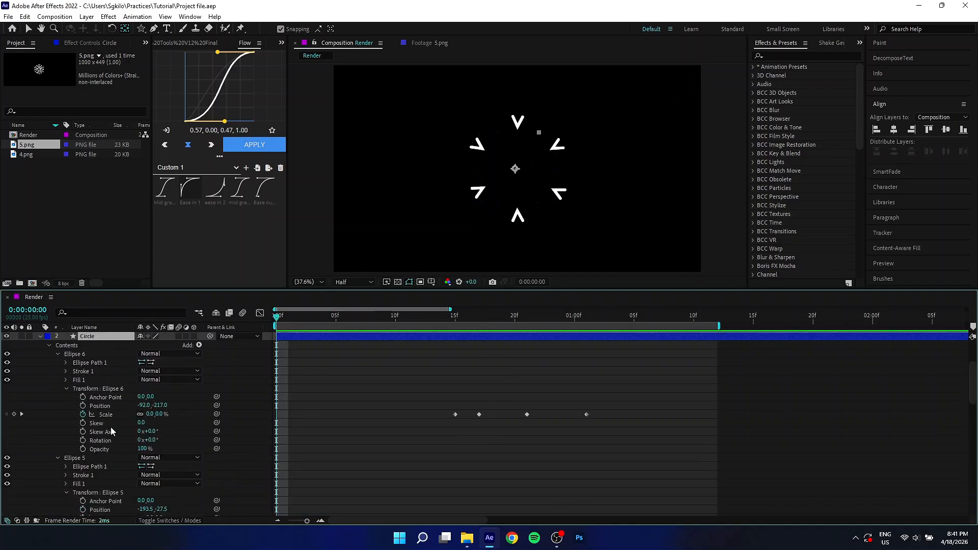
Select the Scale keyframes of Ellipse 6 and collapse the Circle layer.
left_click(106, 415)
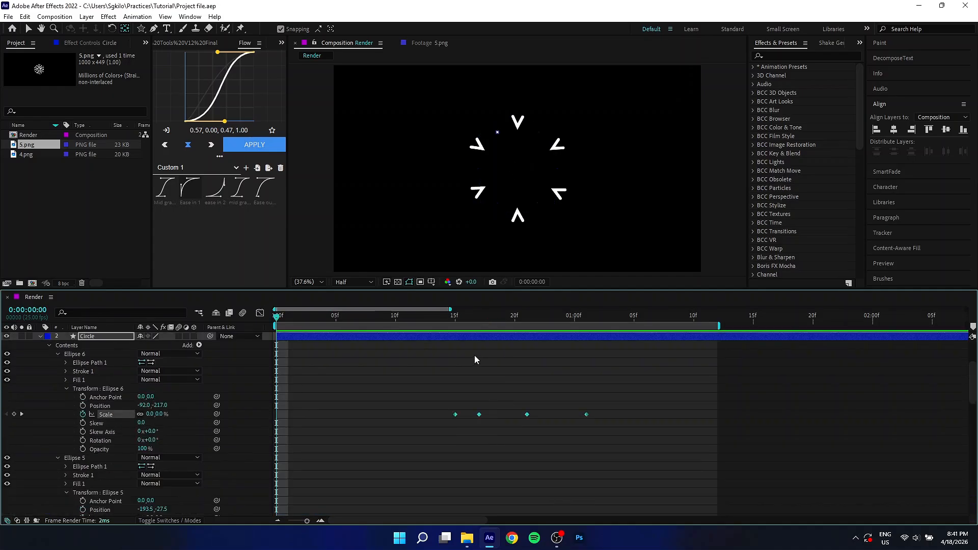
left_click(65, 389)
left_click(50, 346)
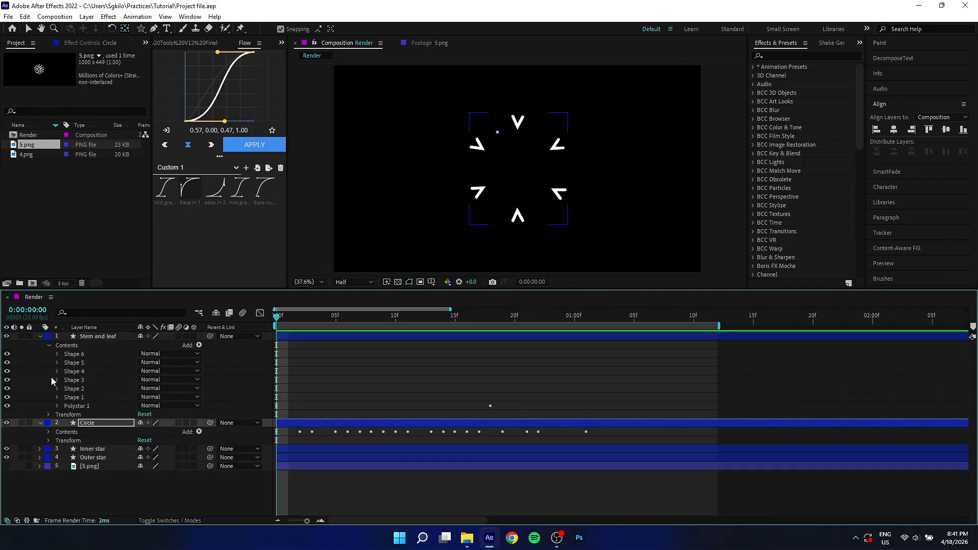
left_click(39, 423)
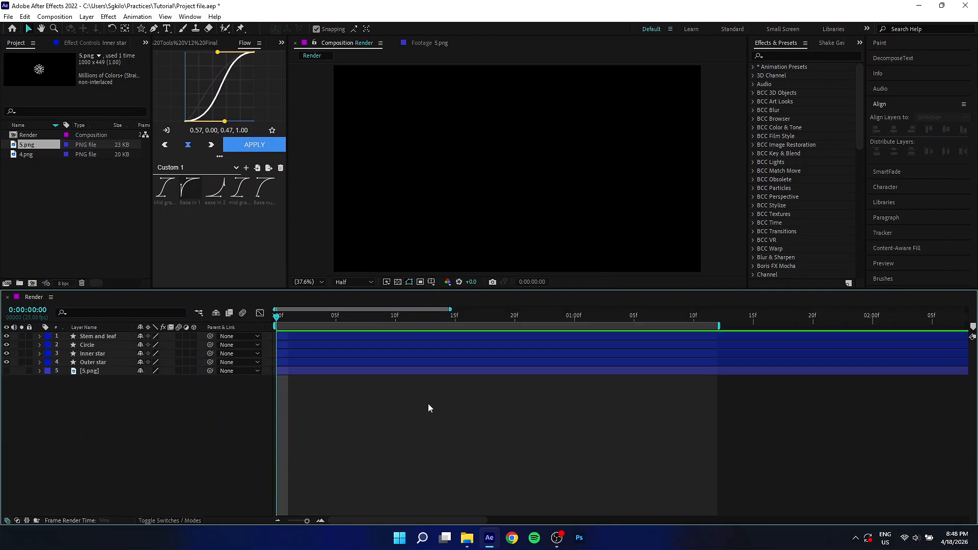
Preview the complete snowflake animation and reveal the keyframes of all layers.
key("space")
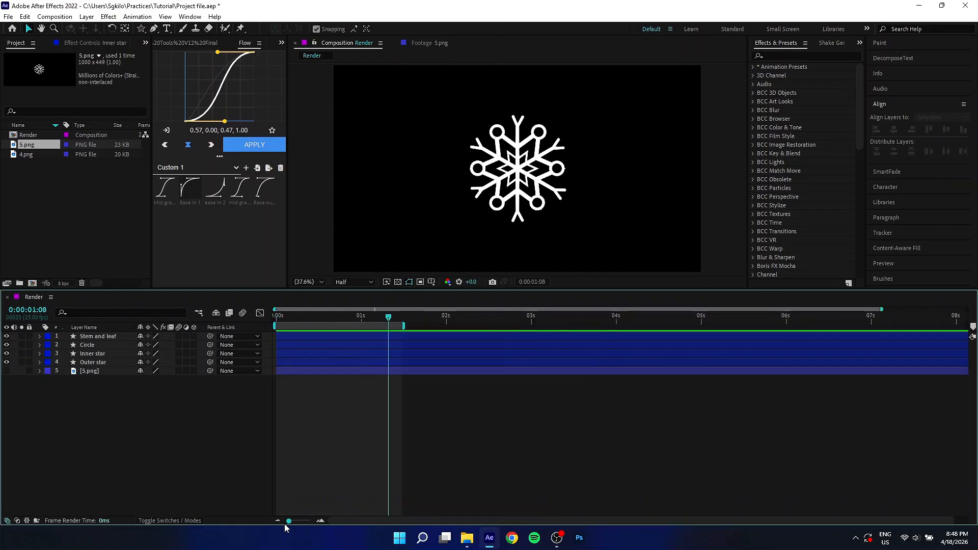
key("ctrl+a")
key("u")
key("u")
left_click_drag(441, 336, 328, 365)
left_click(196, 43)
left_click(184, 150)
key("ctrl+z")
left_click(168, 138)
left_click(178, 146)
left_click(184, 150)
key("ctrl+z")
left_click(281, 43)
left_click(294, 77)
Pre-compose the four snowflake shape layers into a composition named Half.
key("ctrl+shift+c")
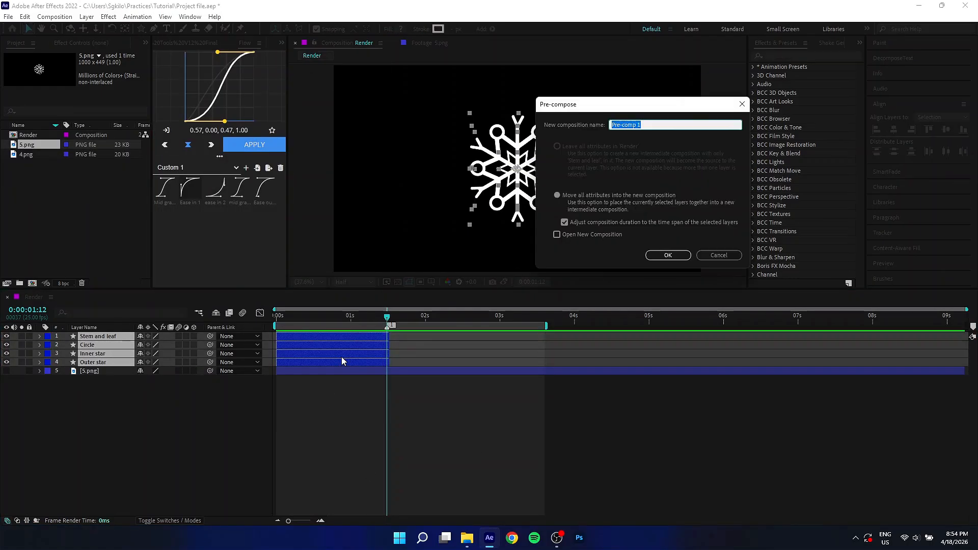
type("Half")
key("Return")
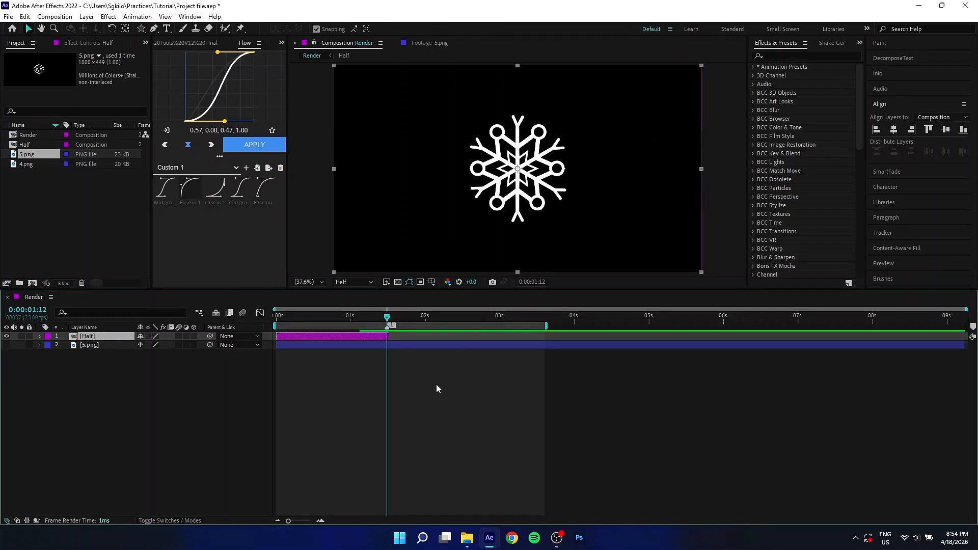
Duplicate the Half layer, place the copy directly after the original and enable time remapping on it.
key("ctrl+d")
left_click_drag(364, 338, 479, 335)
right_click(470, 339)
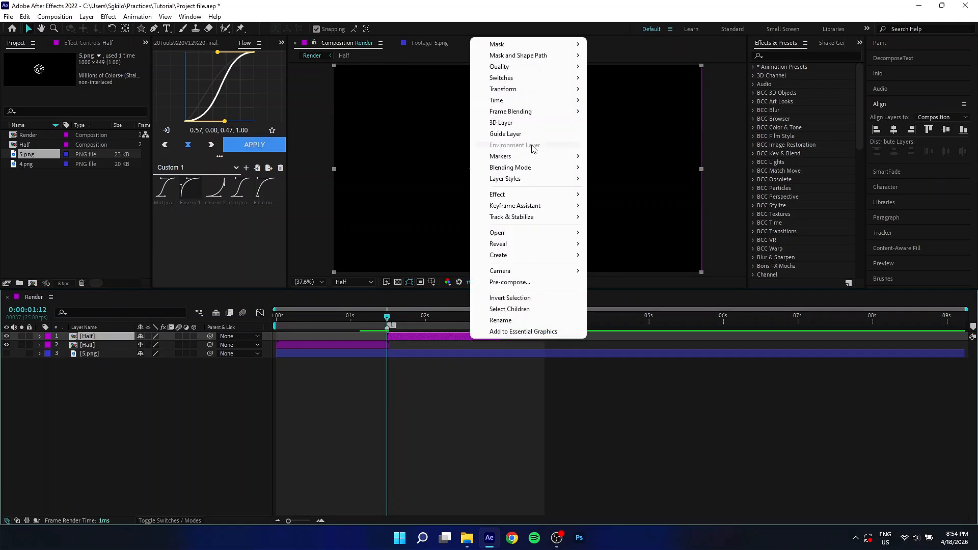
mouse_move(540, 101)
left_click(610, 101)
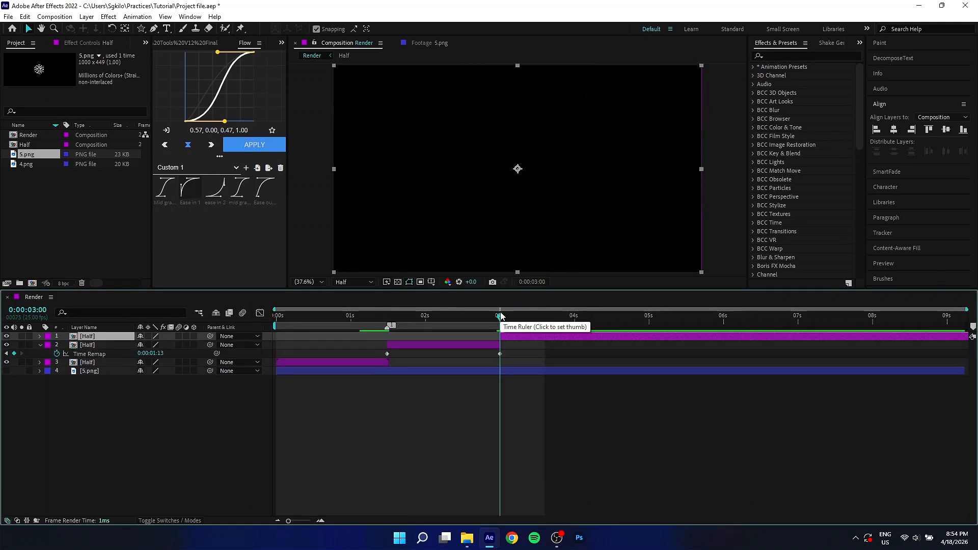
Delete the part of the duplicate after 0:00:03:00, reverse its Time Remap keyframes and preview the result.
key("Delete")
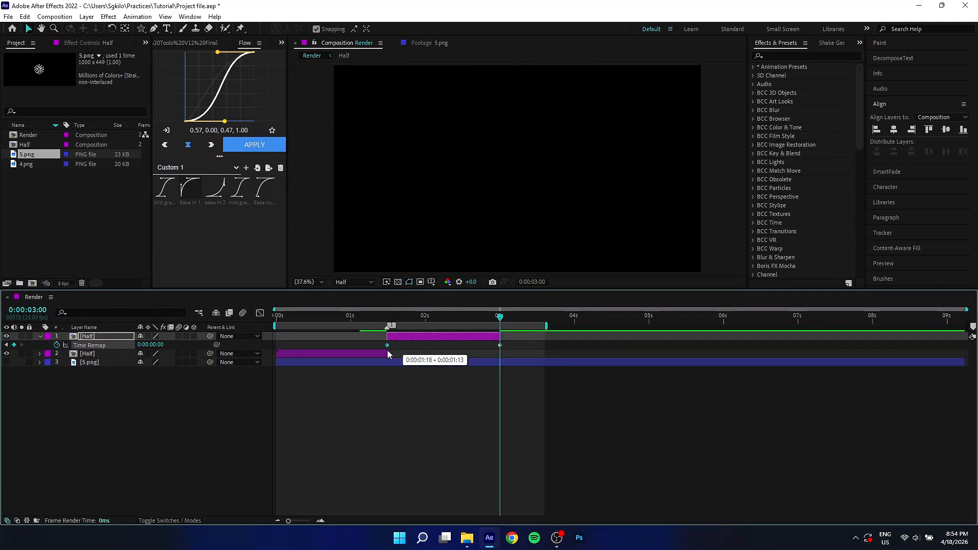
left_click(390, 317)
left_click_drag(391, 321, 277, 317)
key("space")
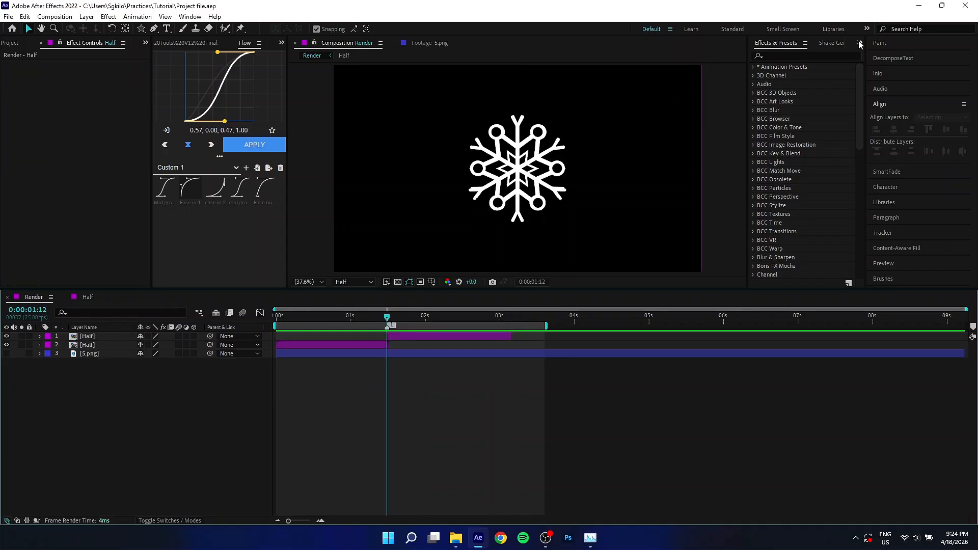
Create a solid layer with Fast Layers and cut it off at 0:00:03:04.
left_click(860, 44)
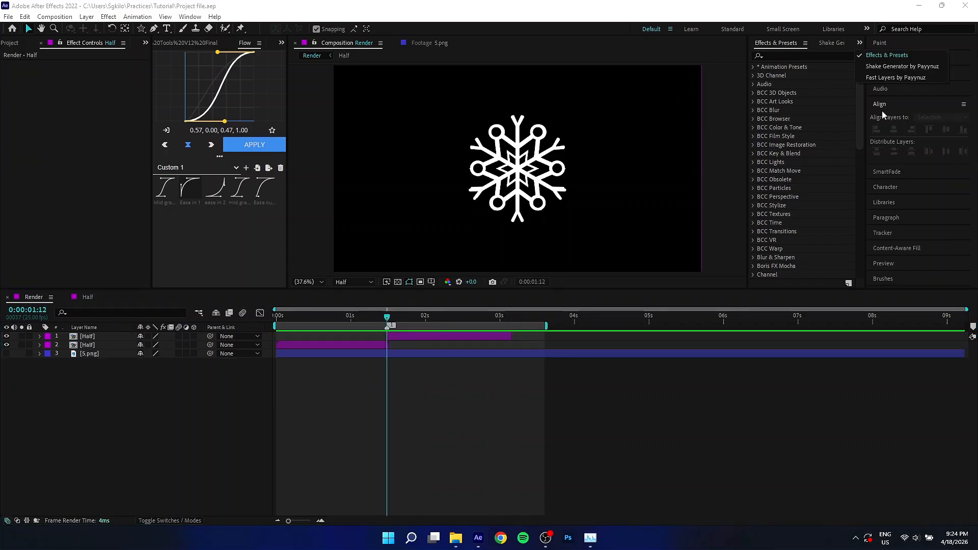
left_click(900, 84)
left_click(785, 126)
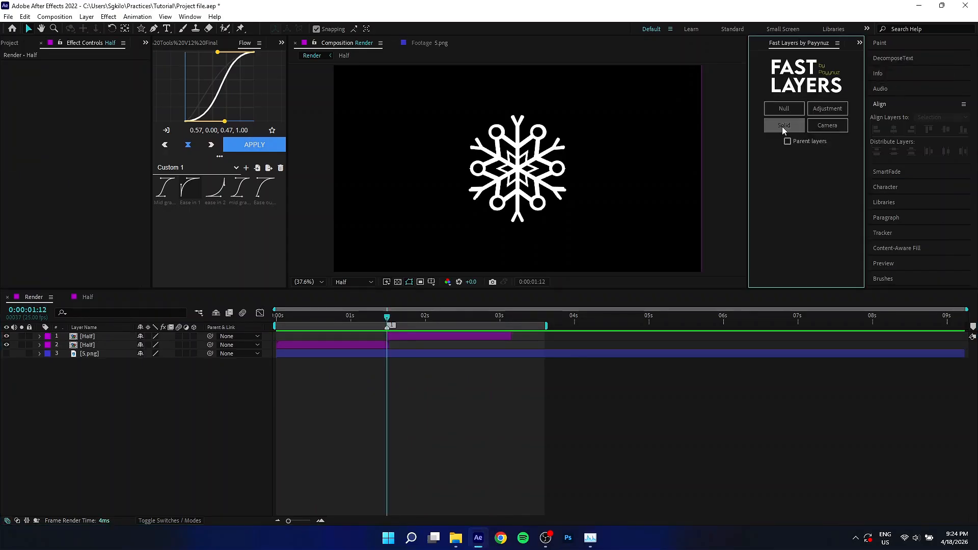
left_click_drag(336, 321, 511, 336)
key("ctrl+shift+d")
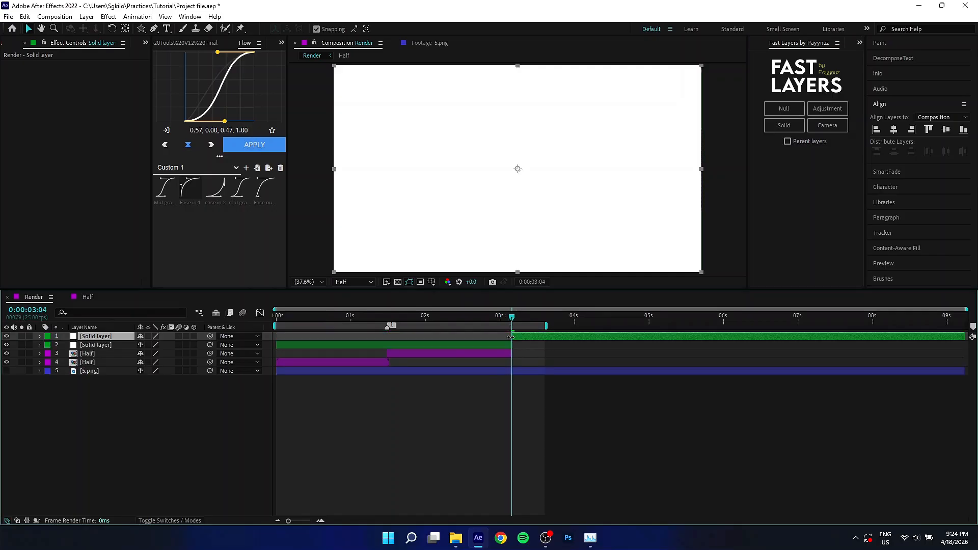
key("Delete")
Apply the BinaryBlock_01 animation preset to the solid layer.
left_click_drag(352, 321, 368, 333)
left_click(376, 336)
left_click(859, 43)
left_click(888, 55)
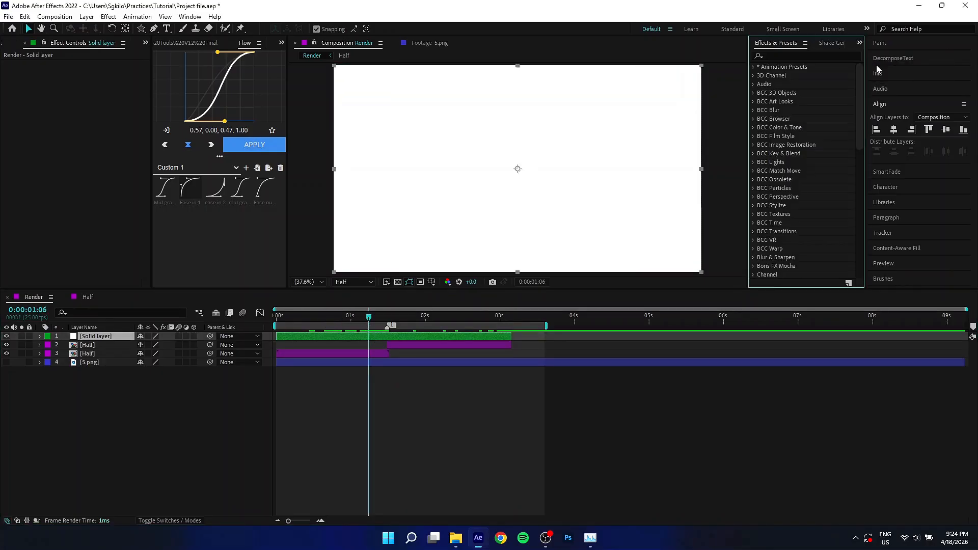
left_click(805, 53)
type("Binar")
left_click_drag(818, 101, 400, 336)
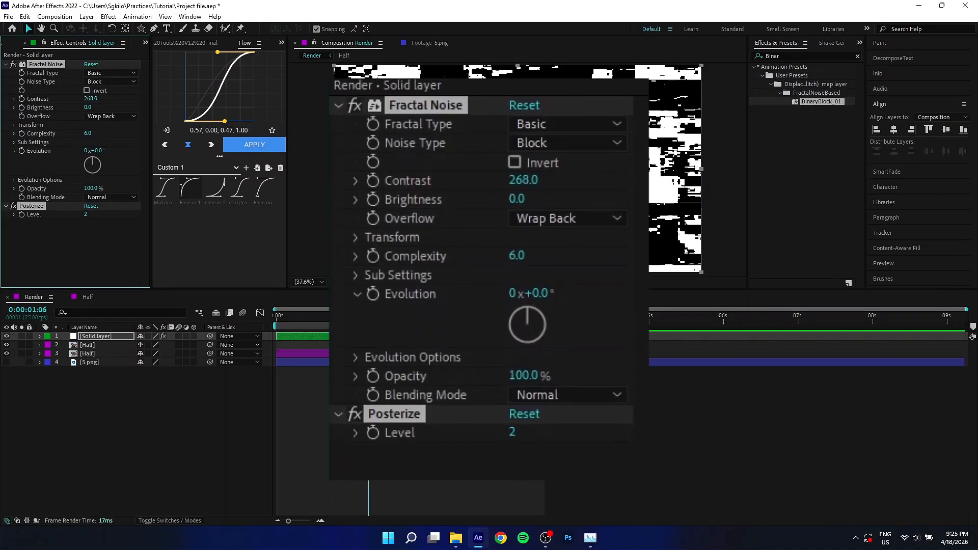
Rename the solid layer Binary block and hide it.
right_click(108, 338)
left_click(126, 317)
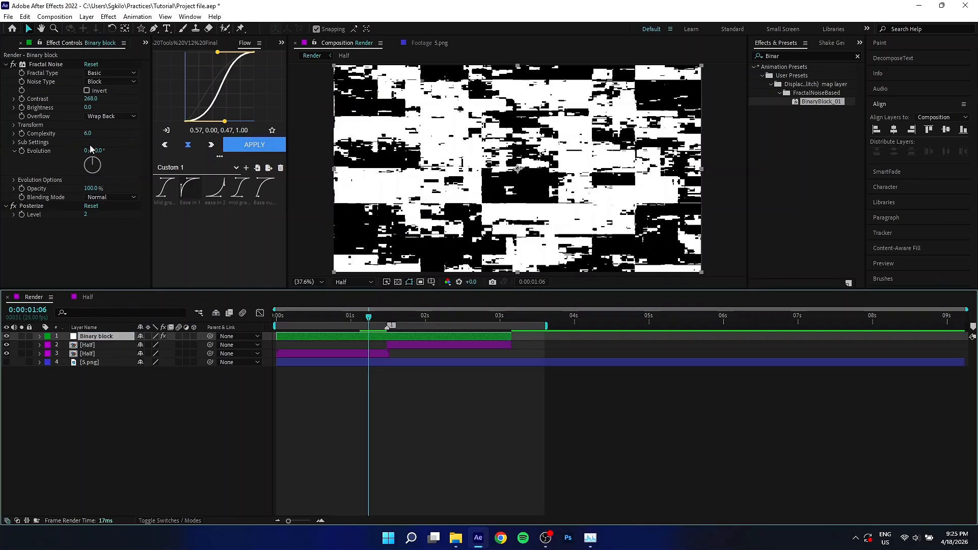
left_click(5, 64)
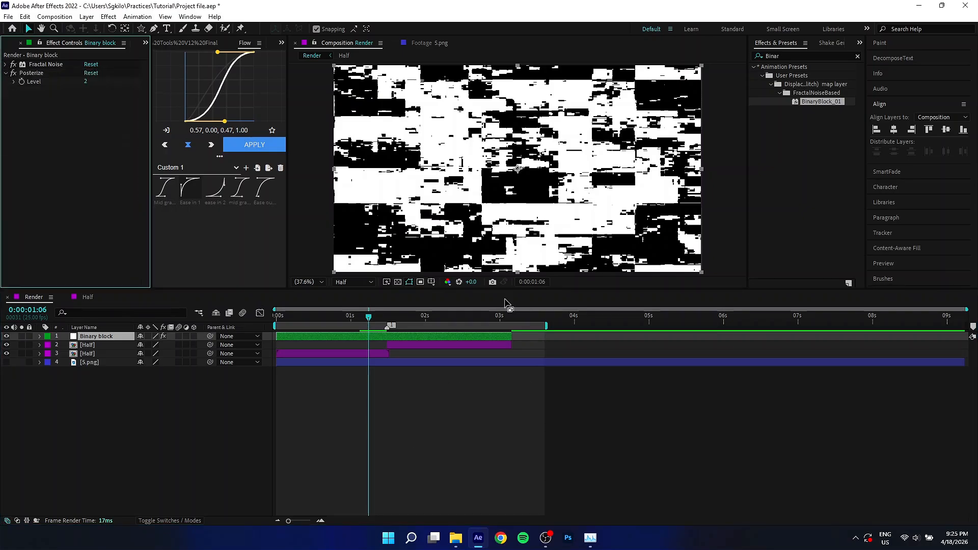
left_click_drag(367, 315, 387, 315)
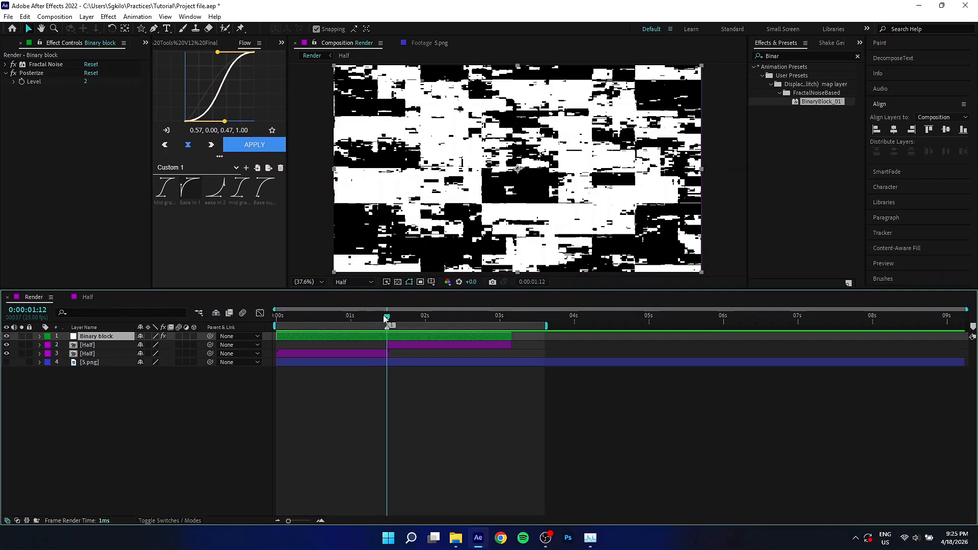
left_click(6, 336)
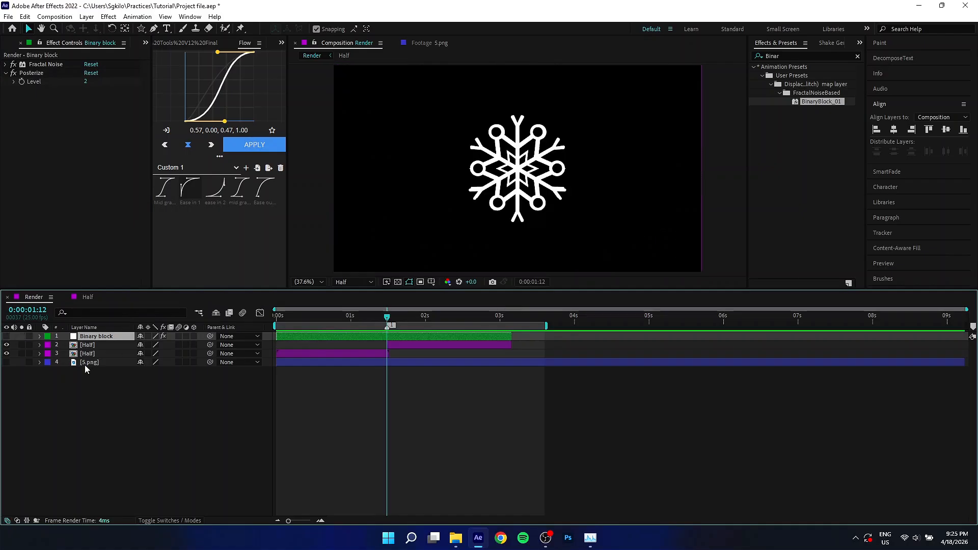
Apply Displacement Map to the first Half layer, using Binary block with its effects as the map layer.
left_click(87, 353)
key("ctrl+space")
type("dis")
key("Return")
left_click(96, 73)
left_click(102, 97)
left_click(126, 73)
left_click(120, 89)
Set the Displacement Map to use Luminance for both horizontal and vertical displacement.
left_click(117, 82)
left_click(107, 137)
left_click(109, 99)
left_click(107, 155)
Set the maximum vertical displacement to 0 and the maximum horizontal displacement to 12.
left_click(87, 108)
type("0")
key("Return")
mouse_move(88, 90)
left_mouse_down()
mouse_move(100, 92)
mouse_move(83, 92)
left_mouse_up()
left_click(375, 318)
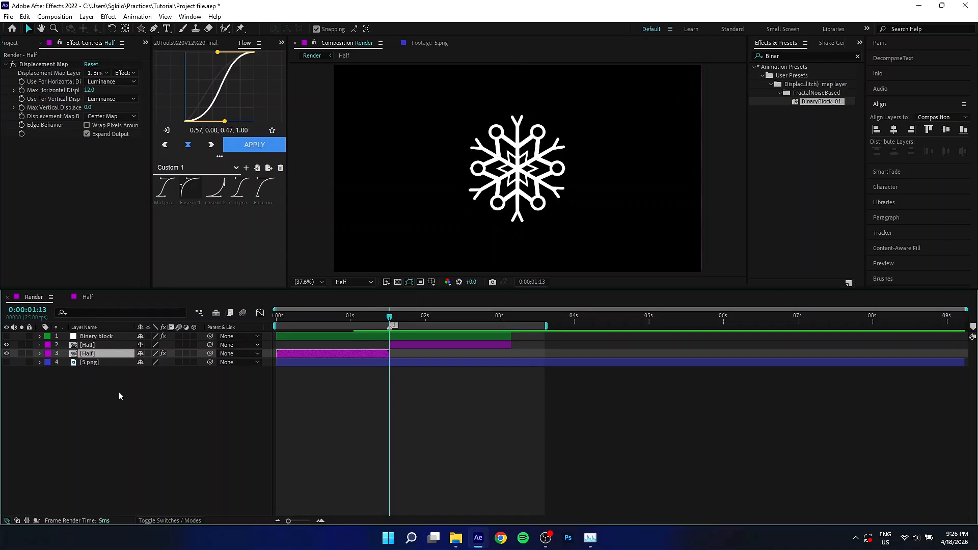
Create an adjustment layer below Binary block that ends at 0:00:03:04.
right_click(120, 418)
mouse_move(155, 290)
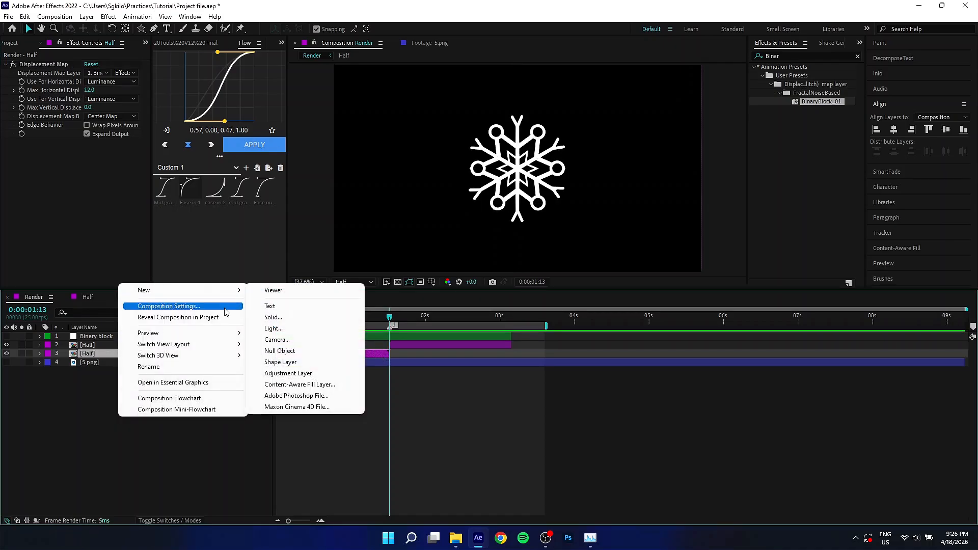
left_click(292, 374)
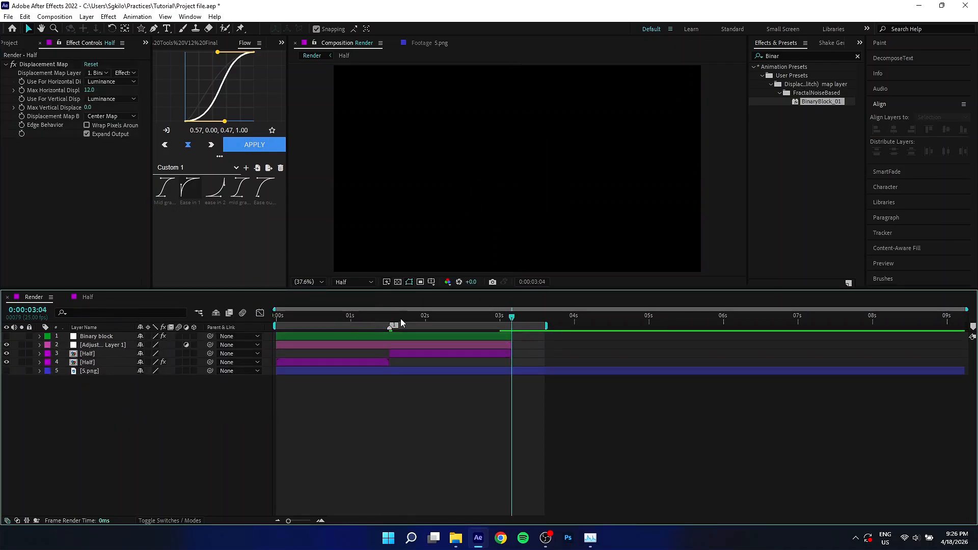
Move the Displacement Map effect from the first Half layer to the adjustment layer.
left_click_drag(400, 322, 381, 322)
left_click(363, 363)
left_click(405, 355)
left_click(363, 365)
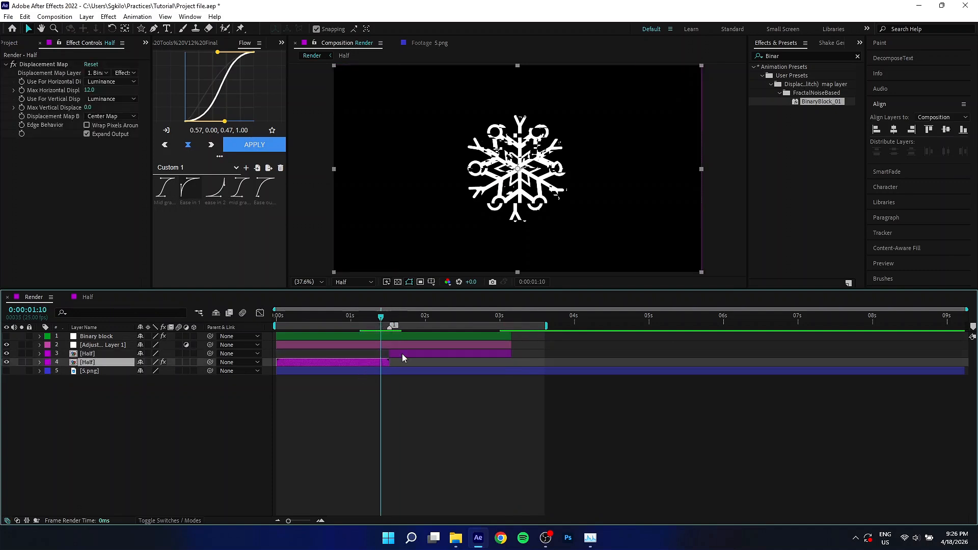
left_click(61, 64)
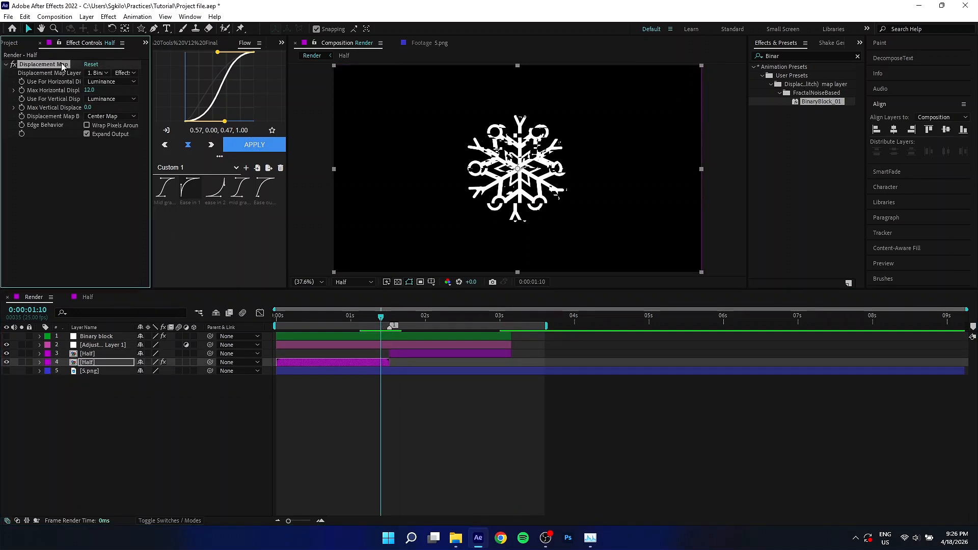
key("Delete")
left_click(390, 347)
key("ctrl+v")
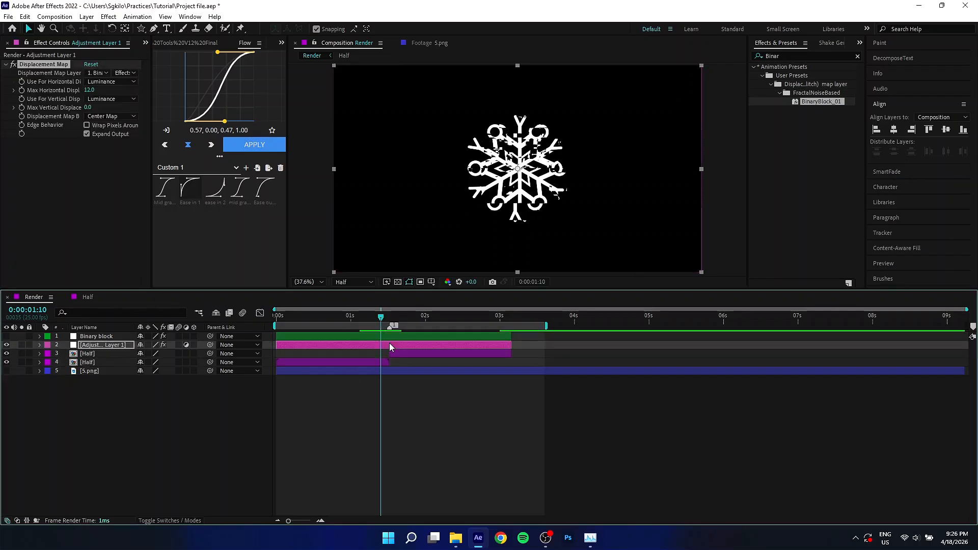
Keyframe the adjustment layer's maximum horizontal displacement at 12 on 0:00:01:13 and at 0 one frame before and after.
key("u")
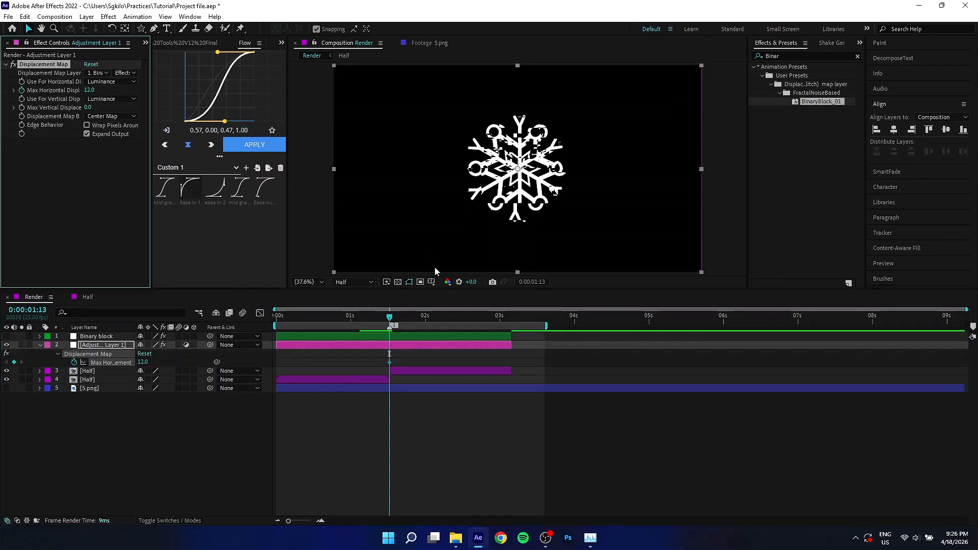
key("Page_Up")
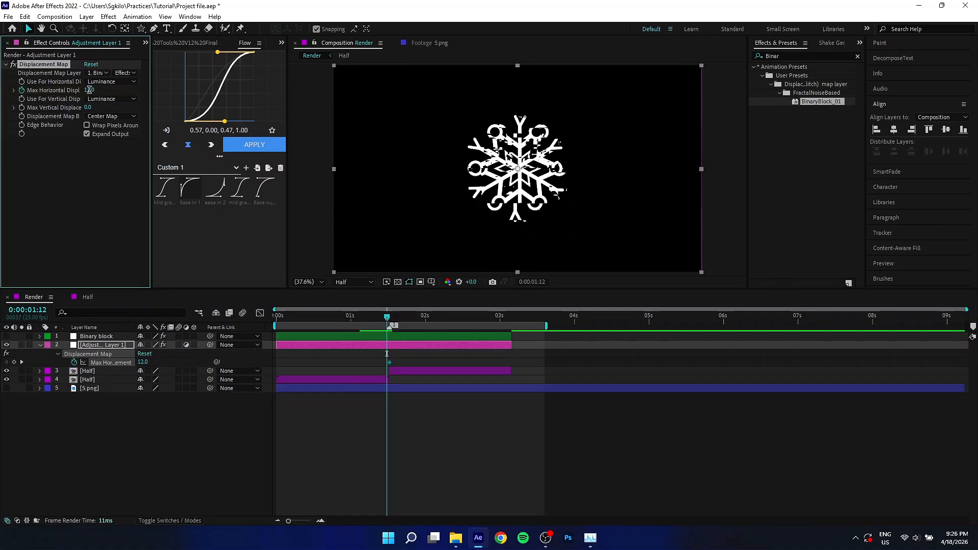
key("Return")
key("Page_Down")
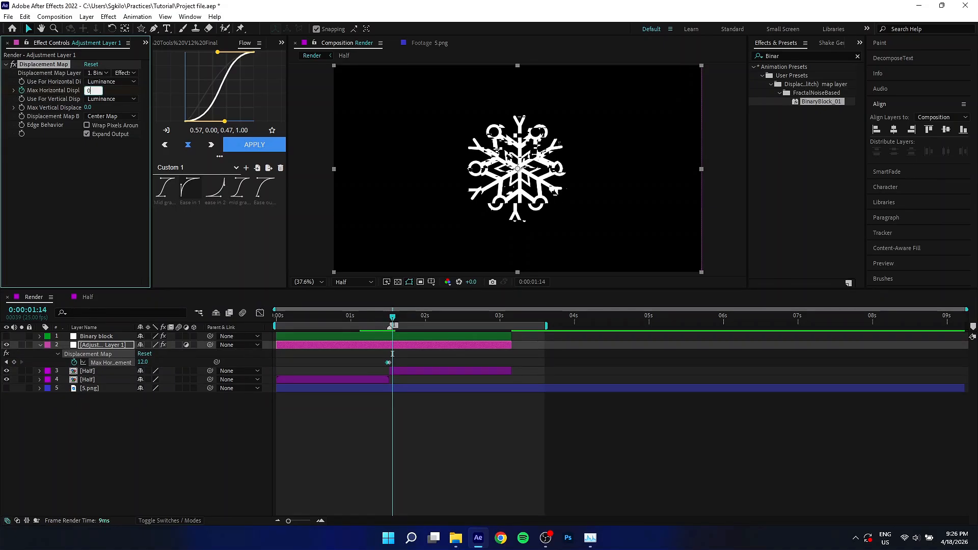
key("Return")
left_click(374, 318)
key("space")
mouse_move(387, 323)
left_mouse_down()
mouse_move(397, 323)
mouse_move(387, 325)
left_mouse_up()
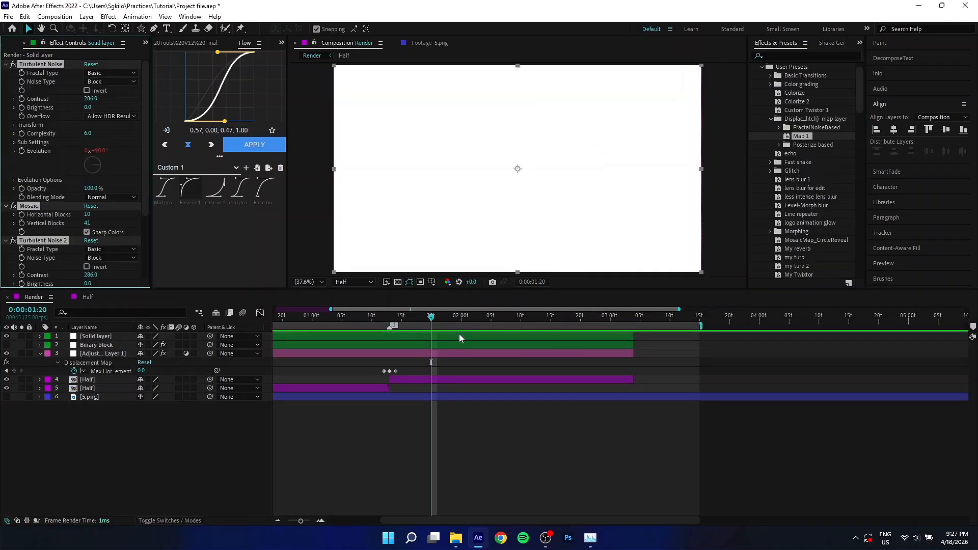
Apply the Map 1 preset to the new solid layer and add a second Displacement Map to the adjustment layer.
left_click(460, 335)
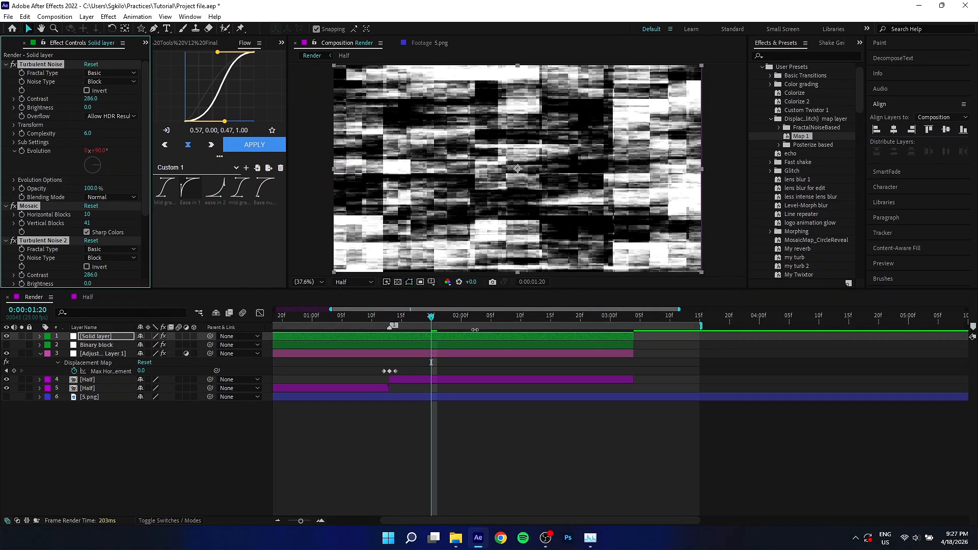
left_click(6, 64)
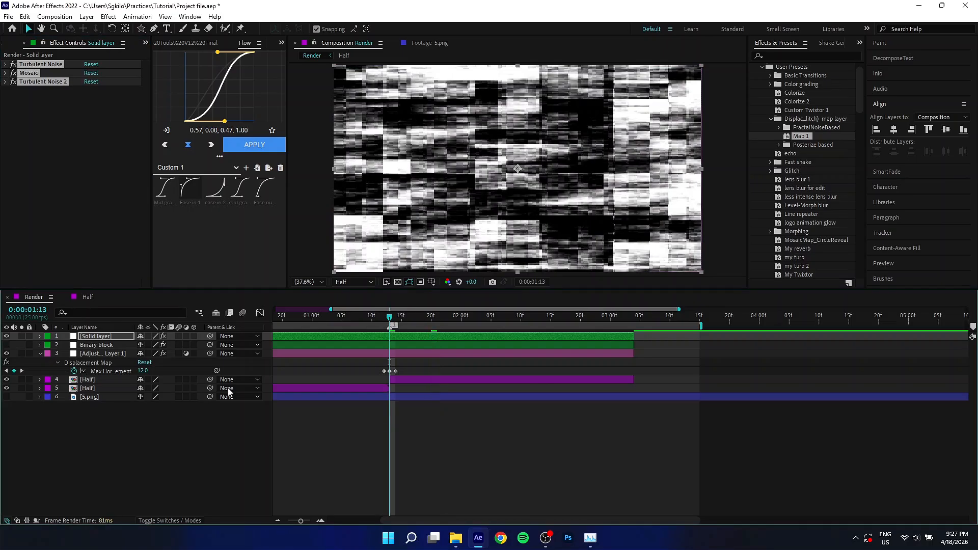
left_click(169, 353)
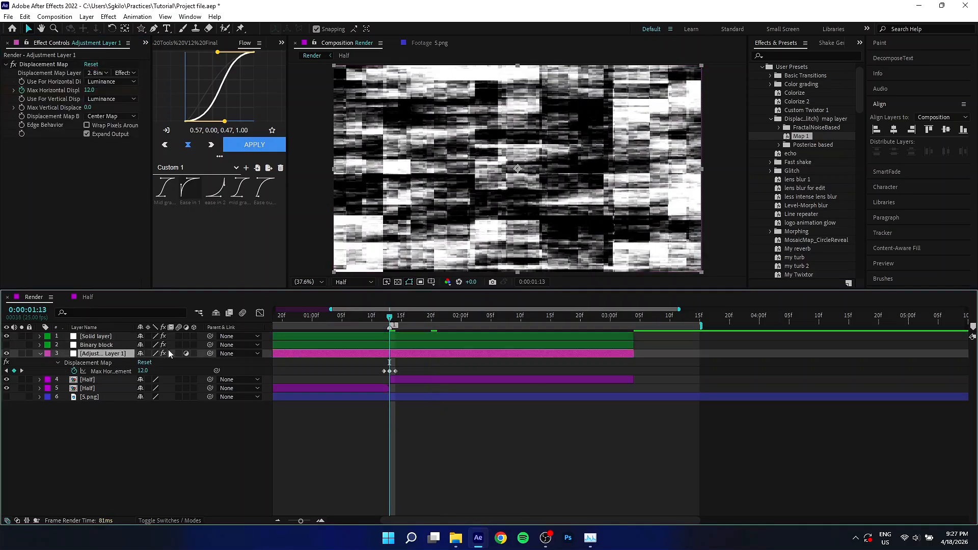
key("ctrl+space")
type("dis")
key("Return")
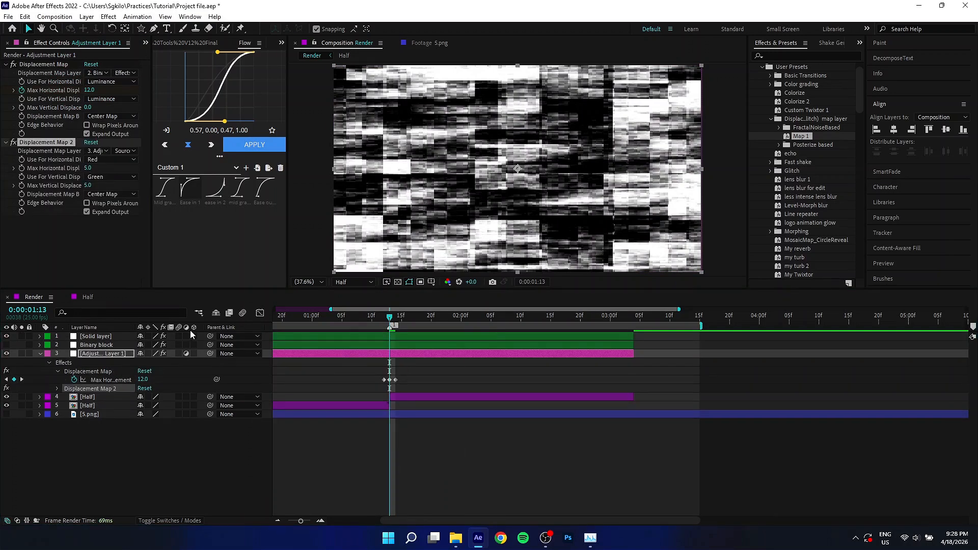
Rename the solid layer with the Map 1 noise as Map 1.
right_click(123, 337)
left_click(141, 316)
type("Map 1")
Use Map 1 with its effects as the map layer of Displacement Map 2, and hide the Map 1 layer.
left_click(108, 352)
left_click(97, 151)
left_click(106, 177)
left_click(123, 151)
left_click(128, 179)
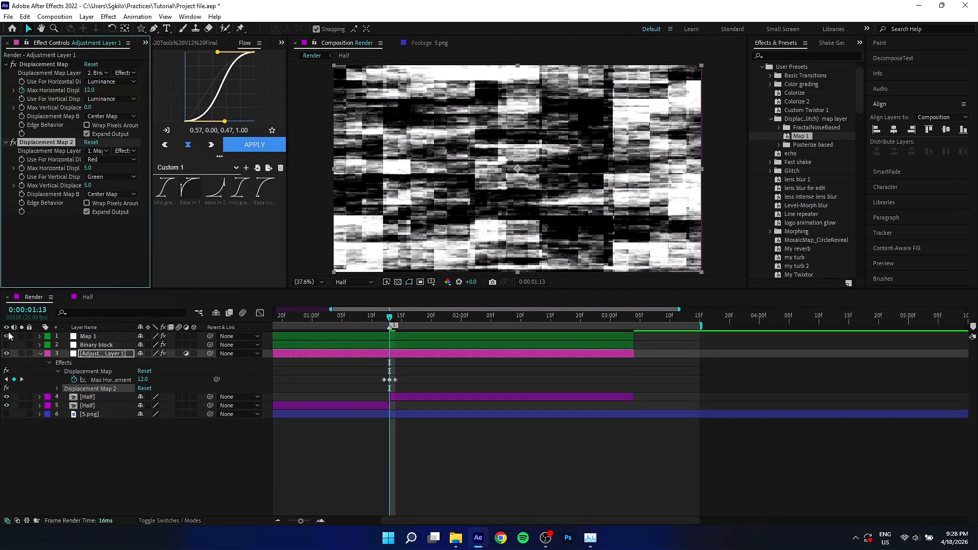
left_click(7, 336)
Set Displacement Map 2 to use Luminance for both horizontal and vertical displacement, and save the project.
left_click(110, 160)
left_click(116, 217)
left_click(110, 177)
left_click(109, 234)
key("ctrl+s")
Set Displacement Map 2's maximum horizontal displacement to 30 and its maximum vertical displacement to 5.
left_click(88, 168)
type("12")
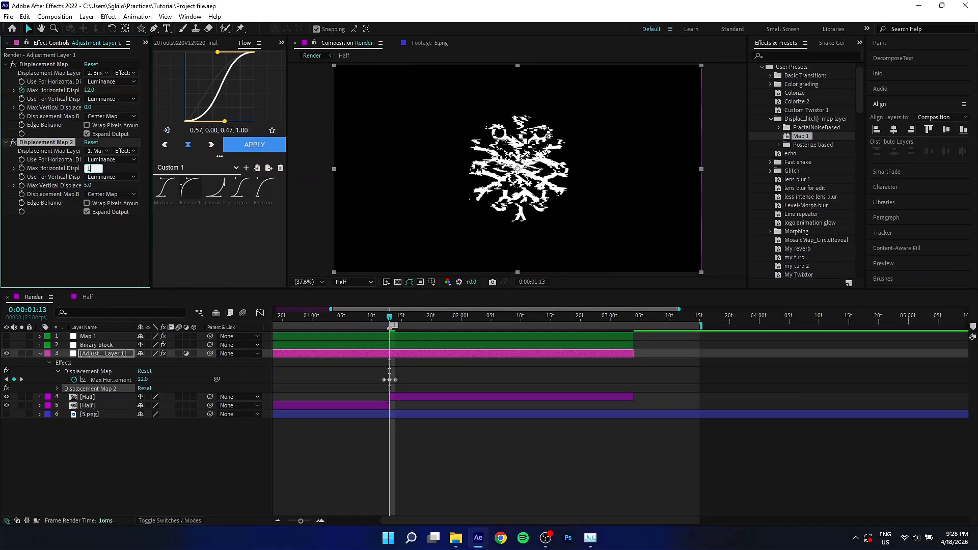
left_click(96, 249)
left_click(90, 168)
type("30")
left_click(116, 190)
left_click(88, 185)
type("1")
left_click(88, 185)
type("5")
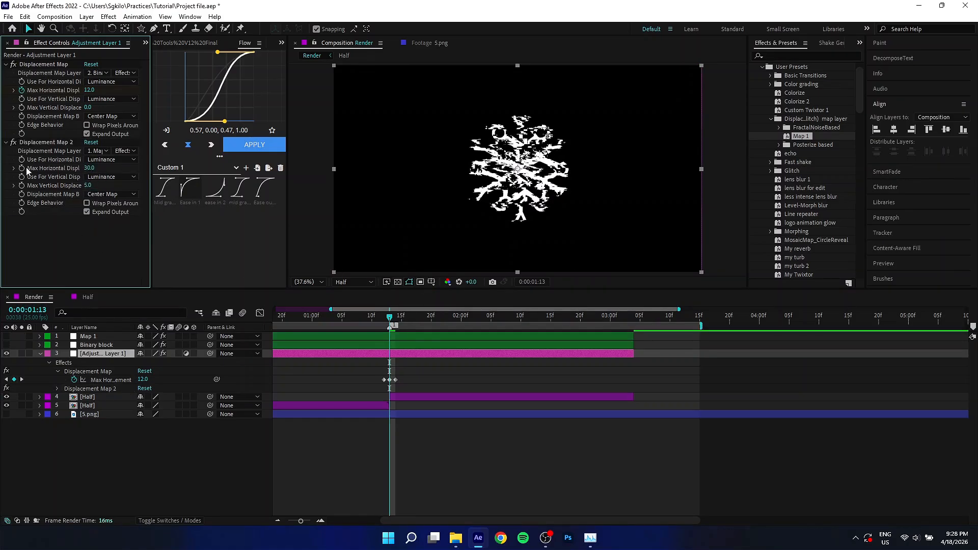
Keyframe both displacements of Displacement Map 2 so they rise from 0 to 30 and 5 and return to 0 on adjacent frames.
left_click(21, 169)
left_click(21, 186)
key("u")
left_click(384, 316)
left_click(89, 168)
type("0")
left_click(88, 186)
type("0")
left_click_drag(428, 324, 460, 330)
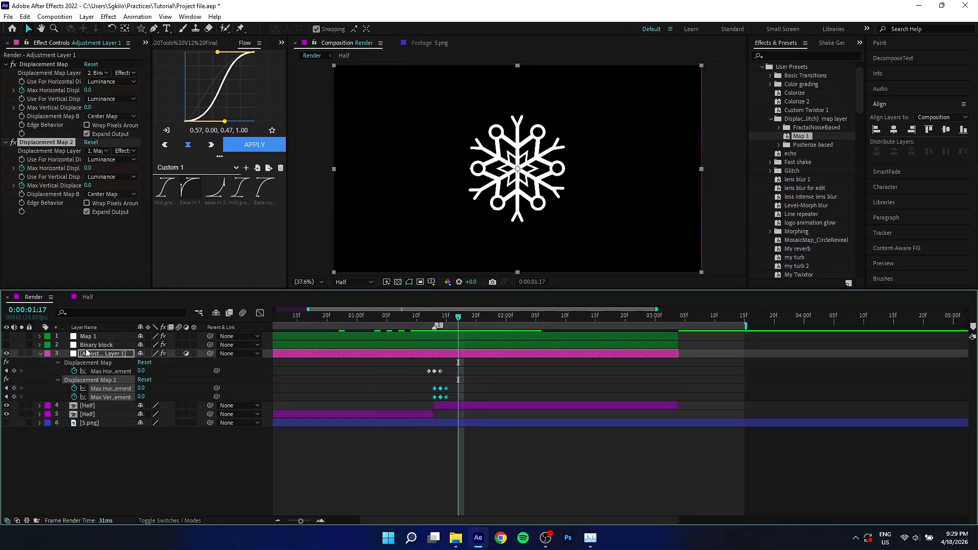
left_click(40, 353)
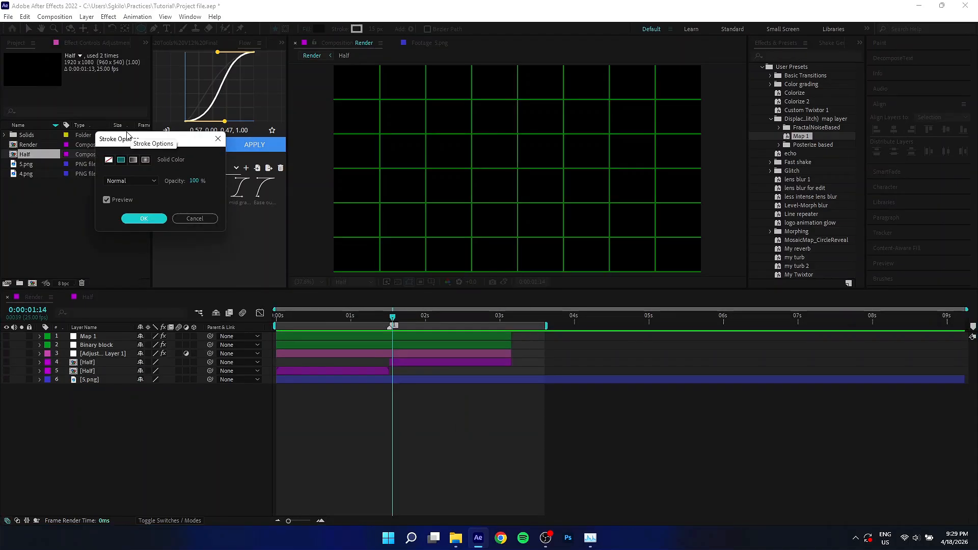
Draw a star beside the circle on the shape layer, scale it to 53% and rotate it to 35°.
left_click_drag(426, 158, 426, 170)
left_click(57, 354)
left_click(65, 371)
left_click(66, 363)
mouse_move(143, 415)
left_mouse_down()
mouse_move(166, 407)
mouse_move(143, 414)
left_mouse_up()
left_click_drag(142, 380, 135, 380)
left_click(65, 362)
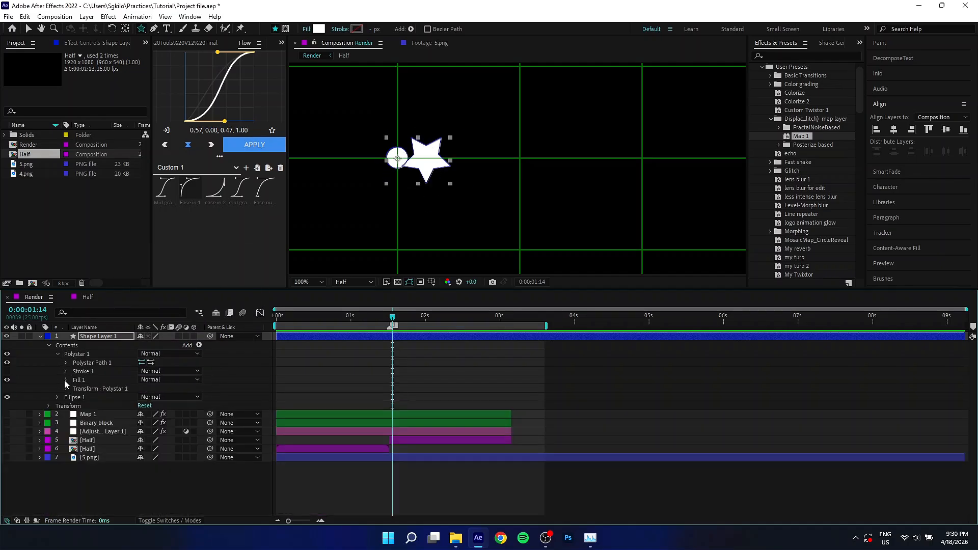
left_click(65, 388)
left_click_drag(152, 414, 128, 414)
left_click_drag(150, 441, 165, 440)
Replace the star's solid fill with a white outline.
left_click(28, 29)
left_click(426, 158)
left_click(400, 29, "alt")
left_click(437, 29, "alt")
Draw a small outlined circle below the first circle and the star, reducing its stroke width and scale.
key("q")
key("q")
key("q")
key("q")
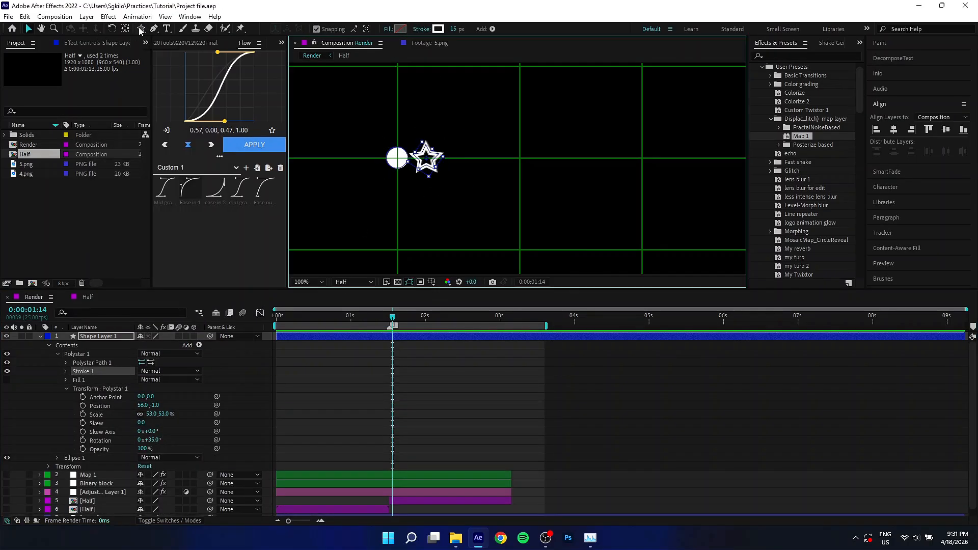
left_click_drag(399, 172, 420, 191)
key("v")
left_click_drag(453, 29, 449, 29)
left_click(58, 354)
scroll(399, 172, "up", 1)
left_click(418, 201)
left_click(56, 414)
left_click(66, 449)
left_click_drag(153, 476, 147, 476)
left_click(421, 200)
key("shift+slash")
Add a Repeater to the shape layer and scale the layer to 67%.
left_click(40, 336)
left_click(40, 336)
left_click(199, 345)
left_click(240, 267)
key("s")
left_click_drag(152, 345, 135, 345)
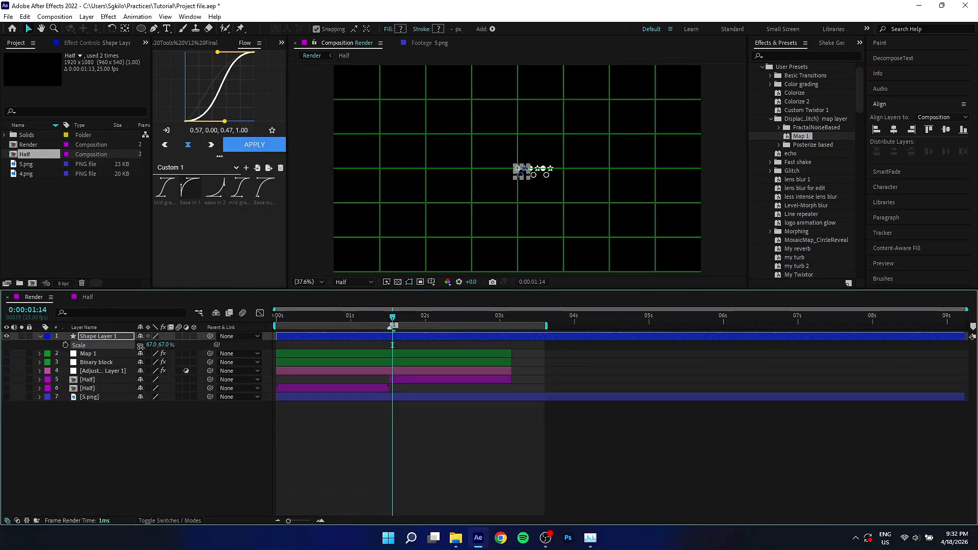
Increase the Repeater to 18 copies and scale the shape layer down further.
scroll(543, 176, "up", 3)
left_click(40, 337)
left_click(49, 345)
left_click_drag(143, 388, 168, 388)
key("s")
left_click_drag(148, 344, 144, 345)
left_click(41, 336)
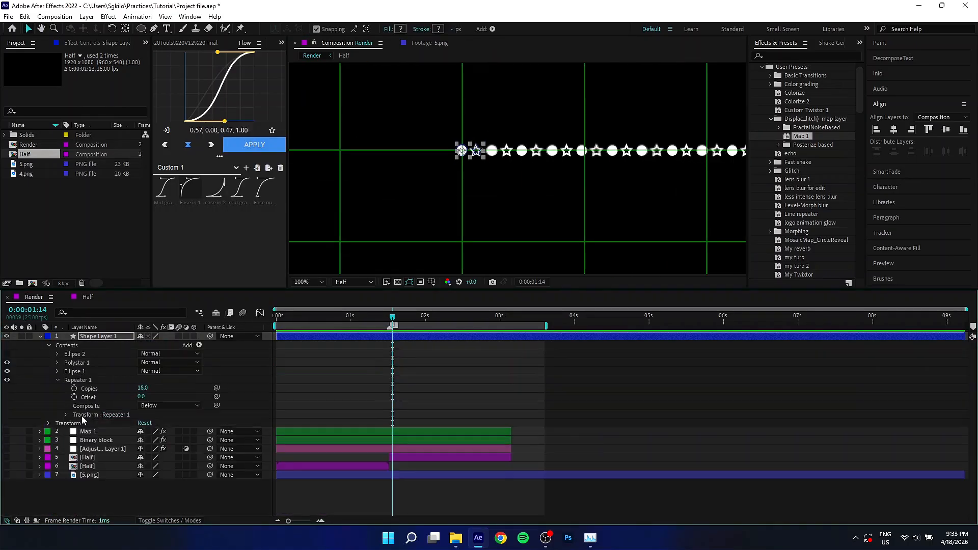
Move the repeated shapes to the composition's upper-left corner and adjust the Repeater's transform values.
left_click(67, 414)
left_click_drag(144, 466, 92, 466)
scroll(475, 187, "down", 2)
left_click_drag(497, 174, 380, 107)
scroll(380, 107, "up", 3)
left_click(58, 380)
left_click_drag(144, 457, 194, 467)
Add a second Repeater to the shape layer and reduce its horizontal offset to stack the rows vertically.
left_click(57, 380)
left_click(199, 345)
left_click(241, 267)
left_click(57, 389)
left_click_drag(142, 441, 91, 440)
scroll(470, 228, "down", 2)
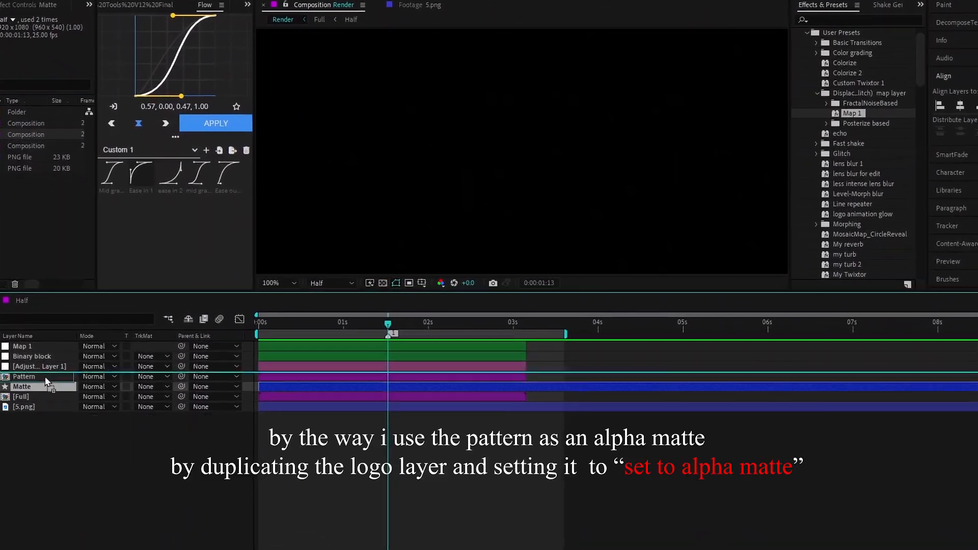
Lower the Pattern layer's opacity with a keyframe near the glitch marker.
left_click(278, 283)
left_click(254, 356)
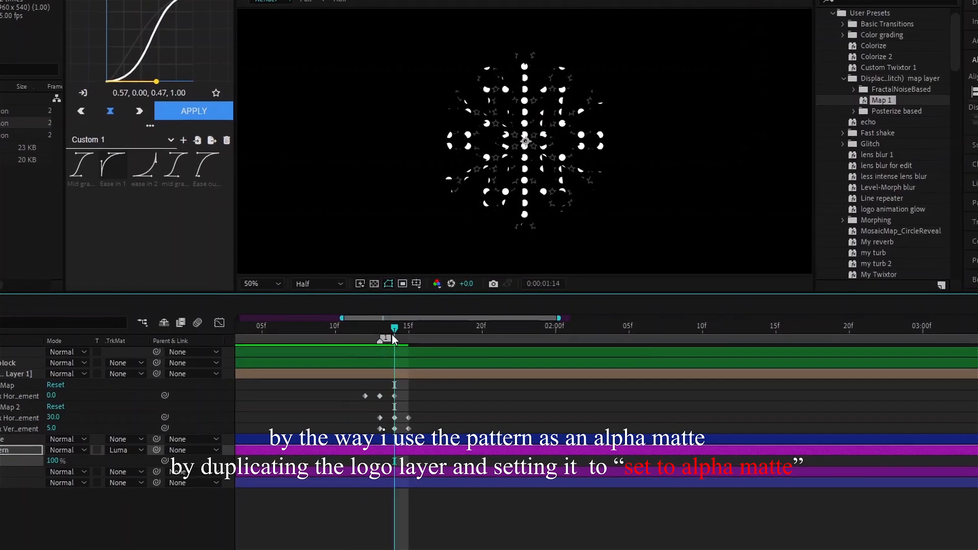
left_click_drag(395, 333, 367, 333)
left_click(381, 332)
left_click_drag(60, 458, 31, 458)
left_click(367, 331)
Add opacity keyframes to the Full layer on neighbouring frames around the glitch marker.
left_click(337, 484)
key("alt+shift+t")
key("Page_Up")
left_click(32, 492)
key("Page_Down")
key("Page_Down")
left_click(32, 492)
key("Page_Up")
left_click(360, 379)
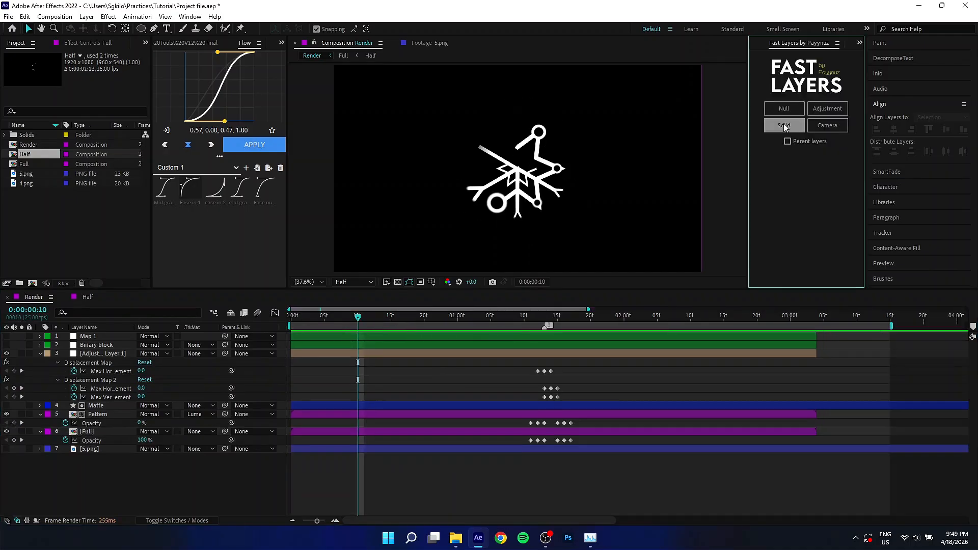
Create a solid layer with the StepGlitch_01 preset applied and rename it StepGlitch_01.
left_click(783, 125)
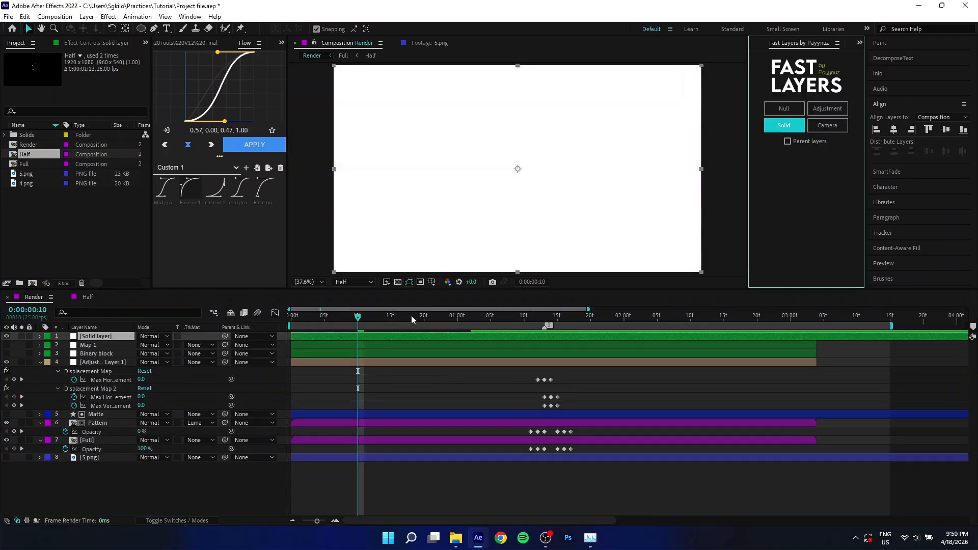
left_click(860, 43)
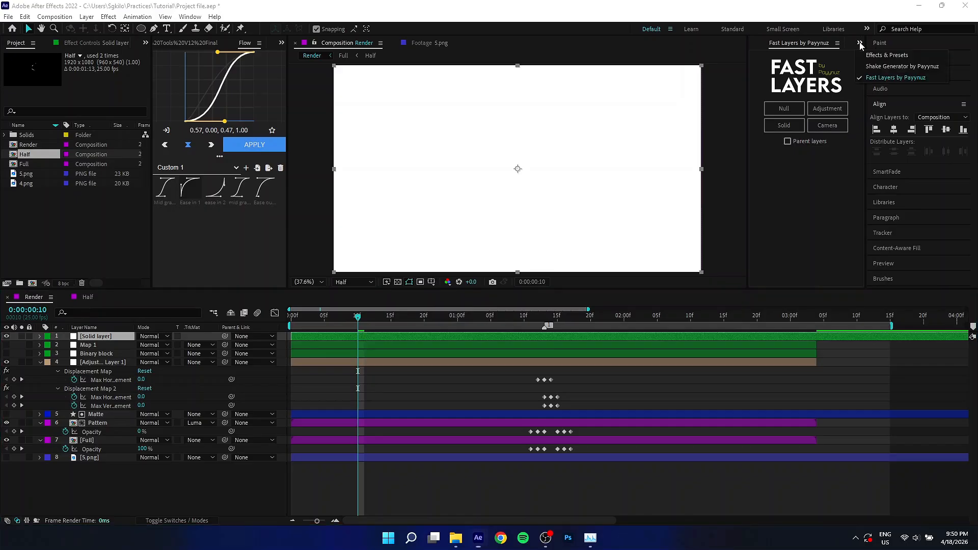
left_click(889, 55)
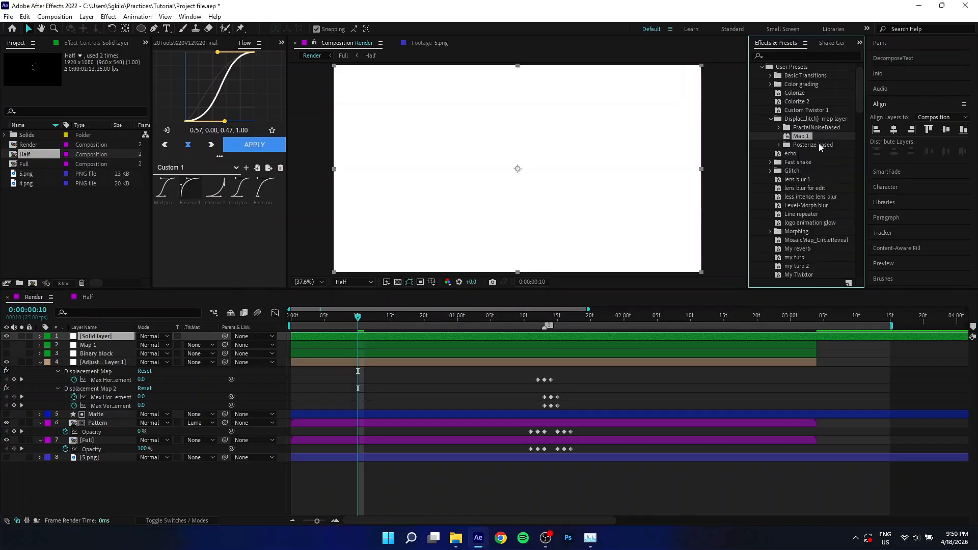
left_click(780, 146)
left_click_drag(818, 154, 456, 335)
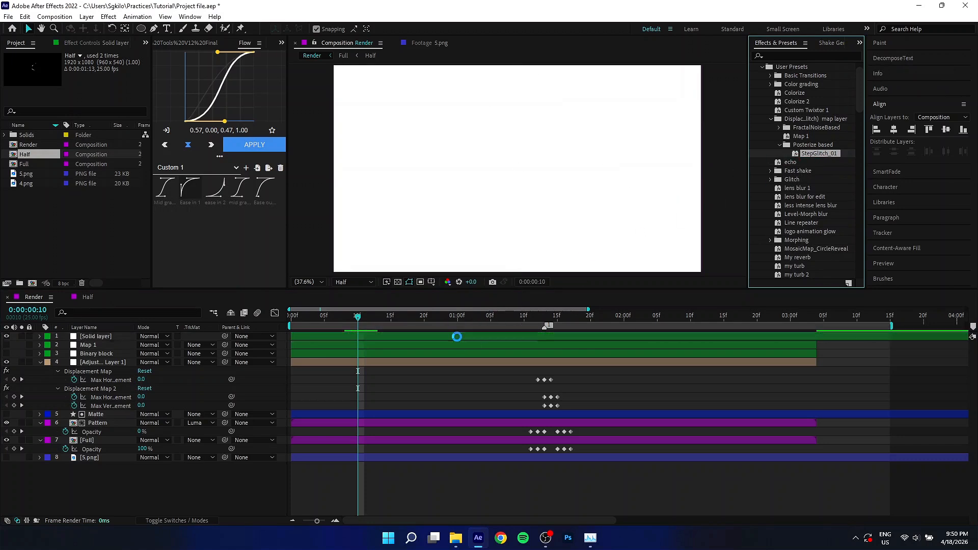
right_click(104, 340)
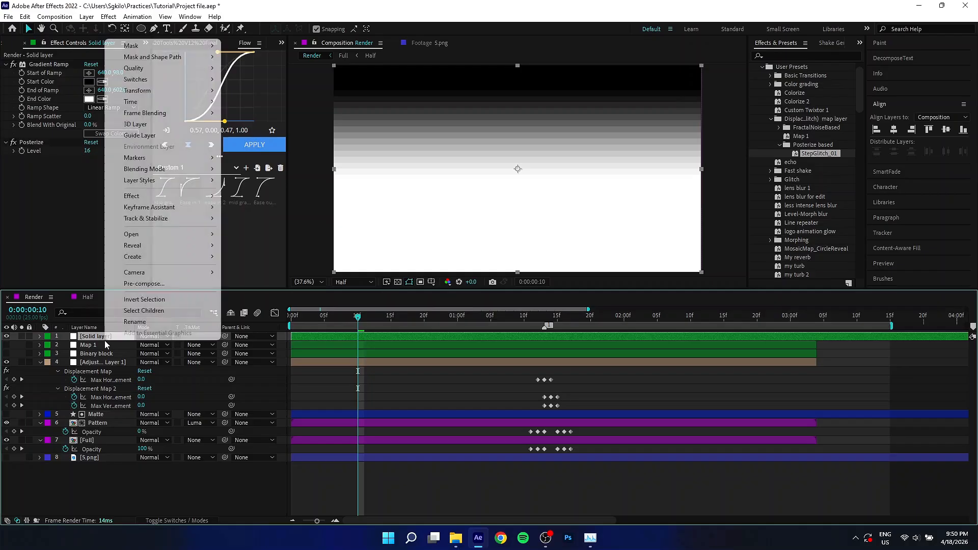
left_click(135, 322)
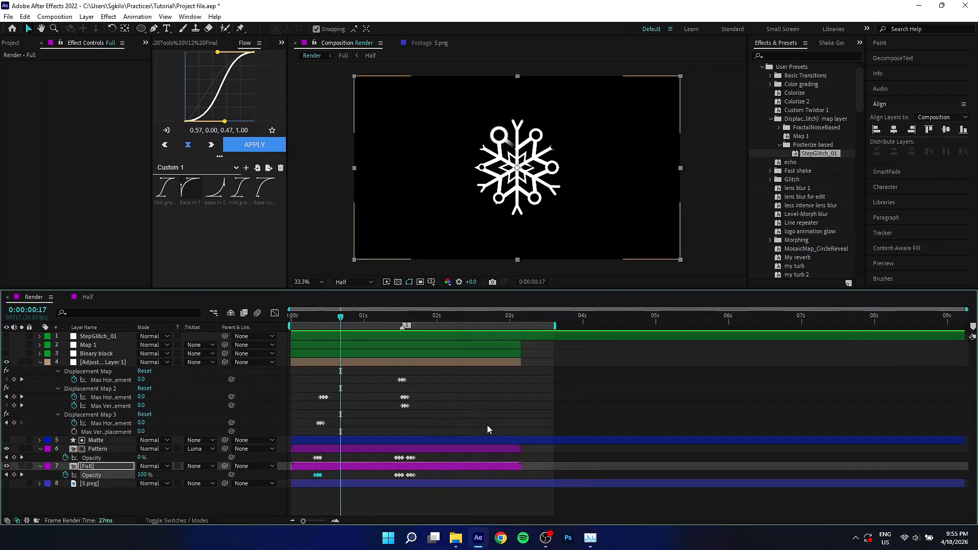
Duplicate the Matte layer as a visible layer named Pattern 2 and bring it to the front of the layer stack.
key("space")
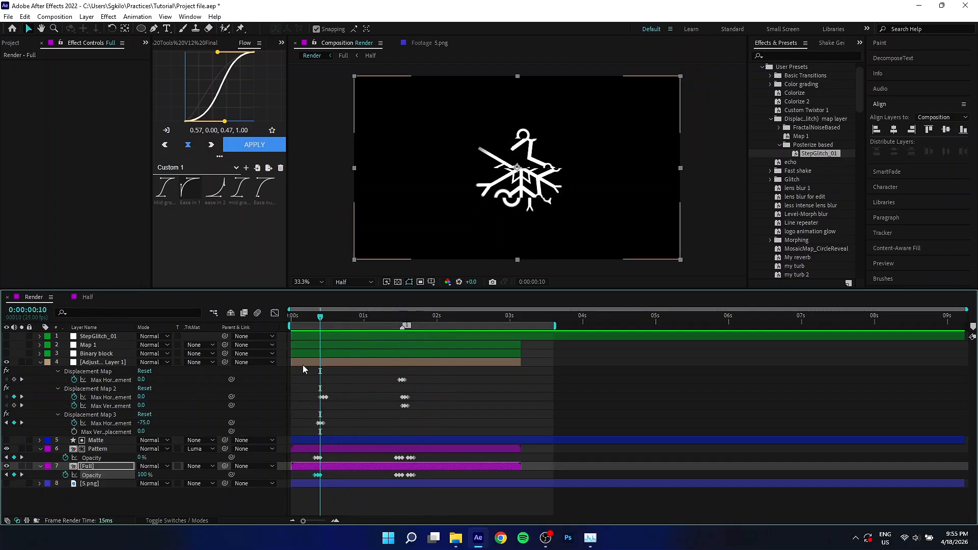
key("u")
left_click(99, 369)
key("ctrl+d")
left_click(6, 372)
right_click(101, 373)
left_click(124, 369)
type("Pattern 2")
key("Return")
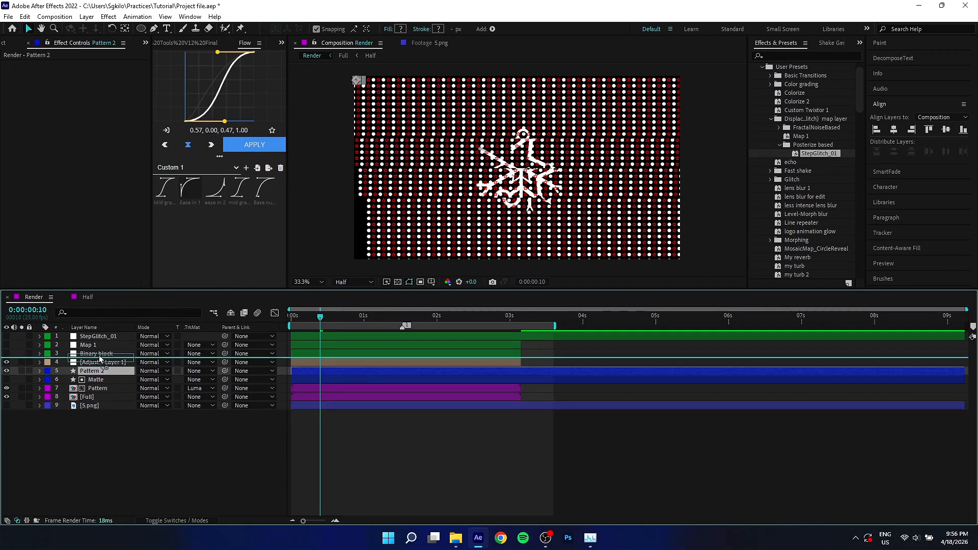
key("ctrl+shift+bracketright")
key("q")
key("slash")
scroll(384, 129, "down", 3)
key("ctrl+alt+shift+v")
left_click(307, 28)
key("Return")
left_click_drag(420, 122, 478, 147)
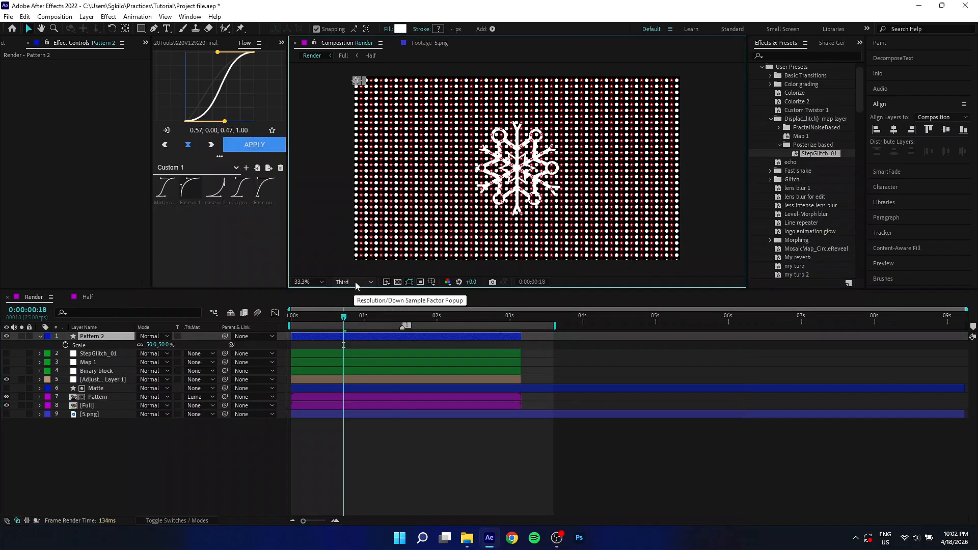
Pre-compose the Pattern 2 layer under the name Pattern 2.
right_click(350, 336)
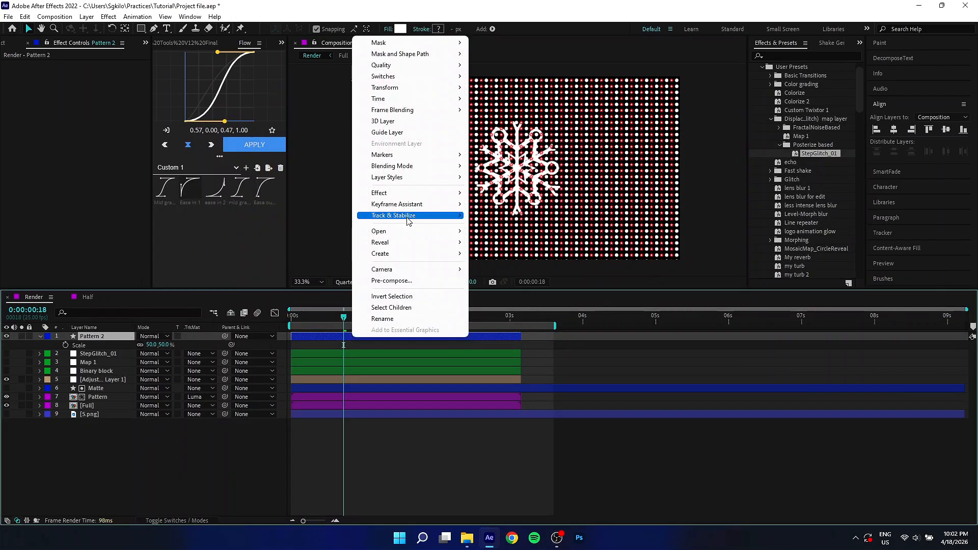
left_click(402, 280)
type("Pattern 2")
key("Return")
Draw a wide rectangular mask on Pattern 2 over the snowflake's upper-left part and show the layer's position property.
left_click(141, 28)
left_click(189, 28)
mouse_move(408, 134)
left_mouse_down()
mouse_move(515, 162)
mouse_move(490, 142)
left_mouse_up()
key("v")
left_click(364, 336)
key("p")
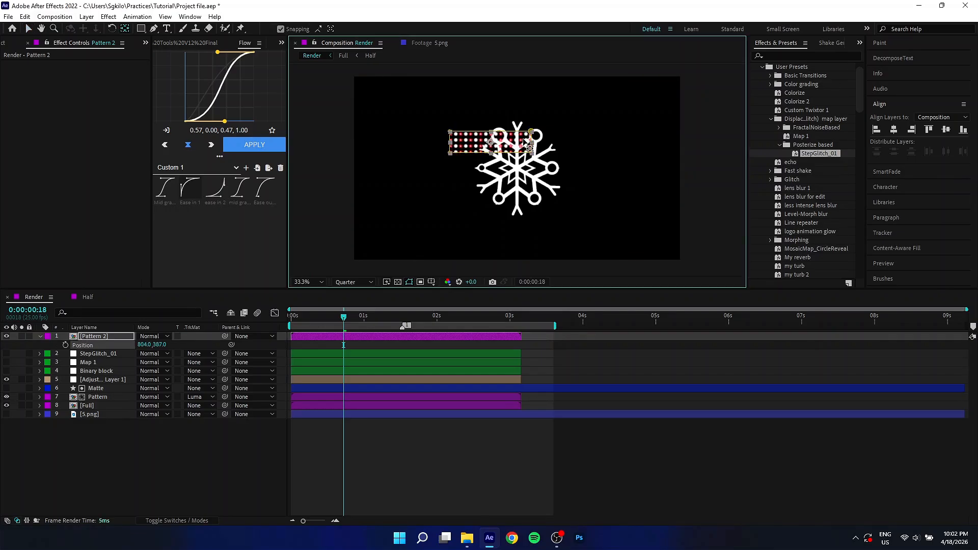
Duplicate Pattern 2 with a 211° master hue shift on the copy and place the two strips over the snowflake's lower-right and upper-left parts.
key("ctrl+d")
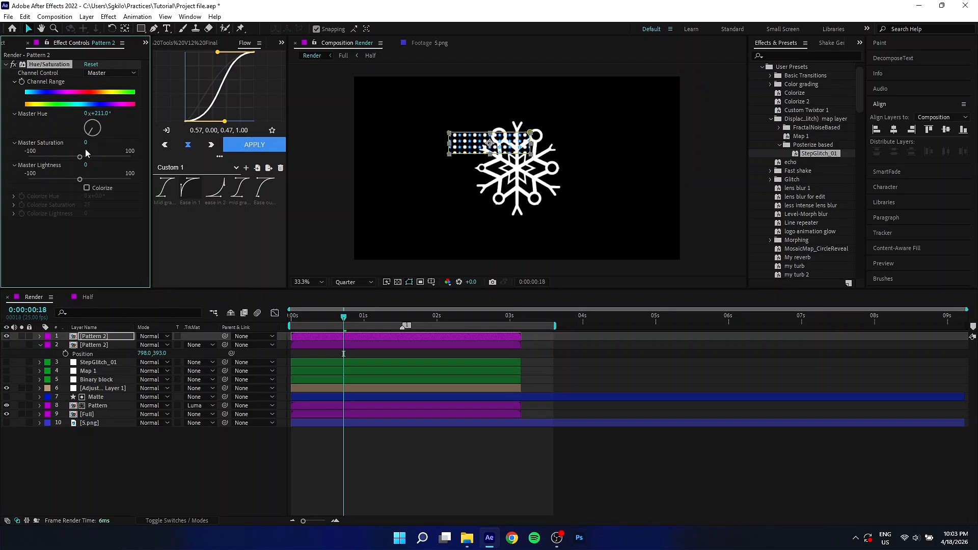
left_click(94, 337)
left_click_drag(490, 142, 535, 198)
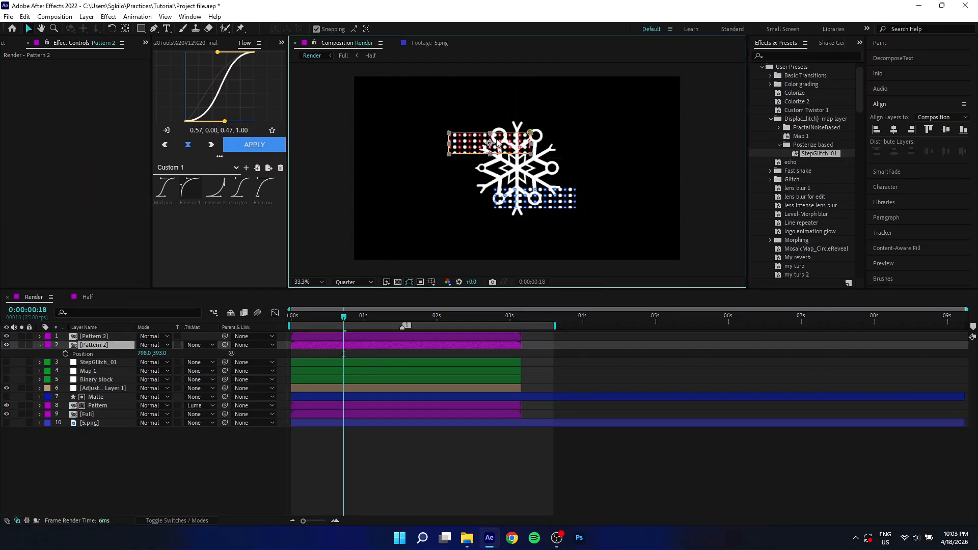
left_click_drag(497, 144, 508, 135)
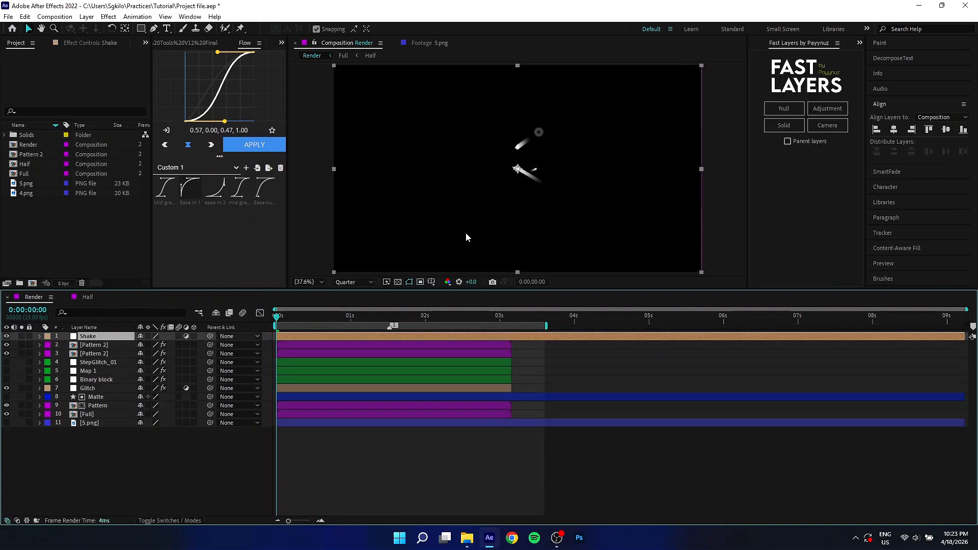
Find the Video Copilot Twitch effect and apply it to the Shake adjustment layer.
left_click(858, 44)
left_click(897, 56)
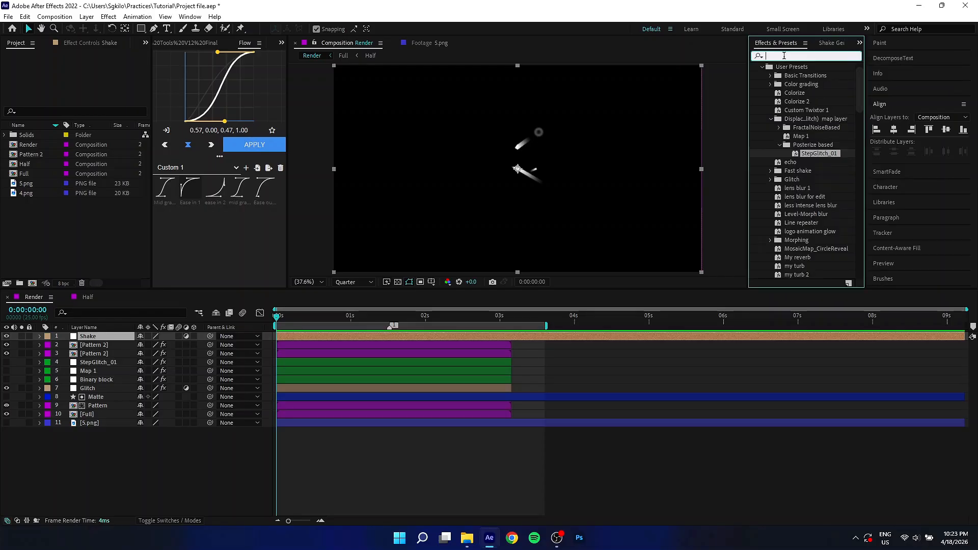
type("Twi")
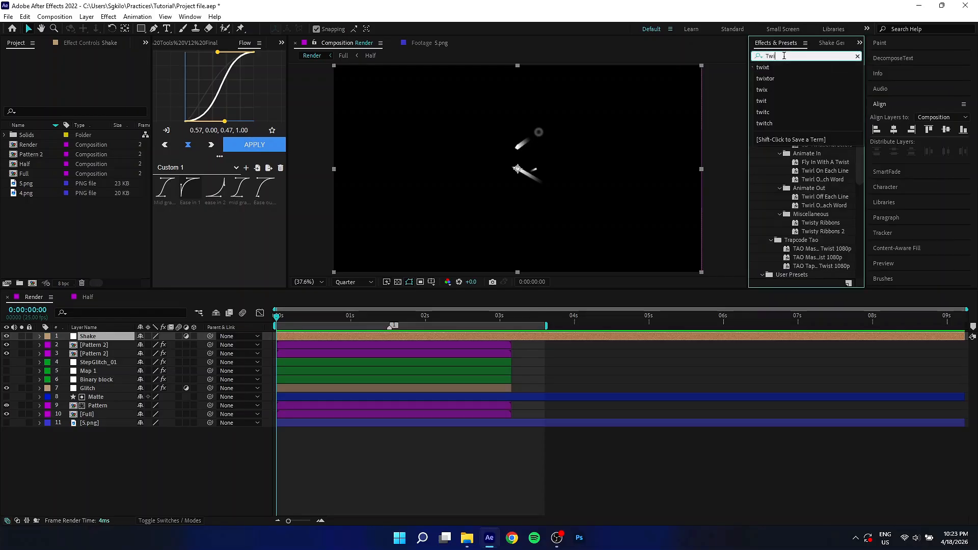
type("tc")
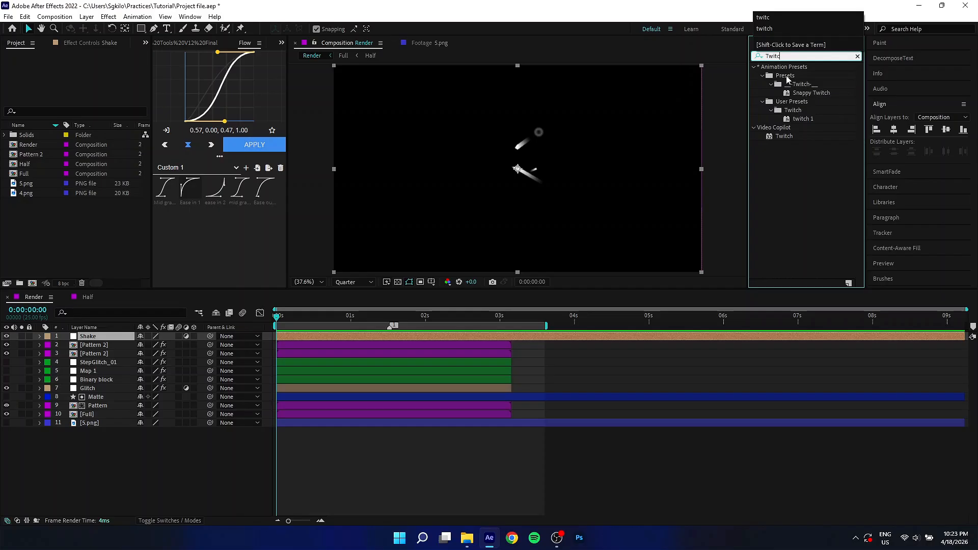
left_click_drag(776, 138, 328, 339)
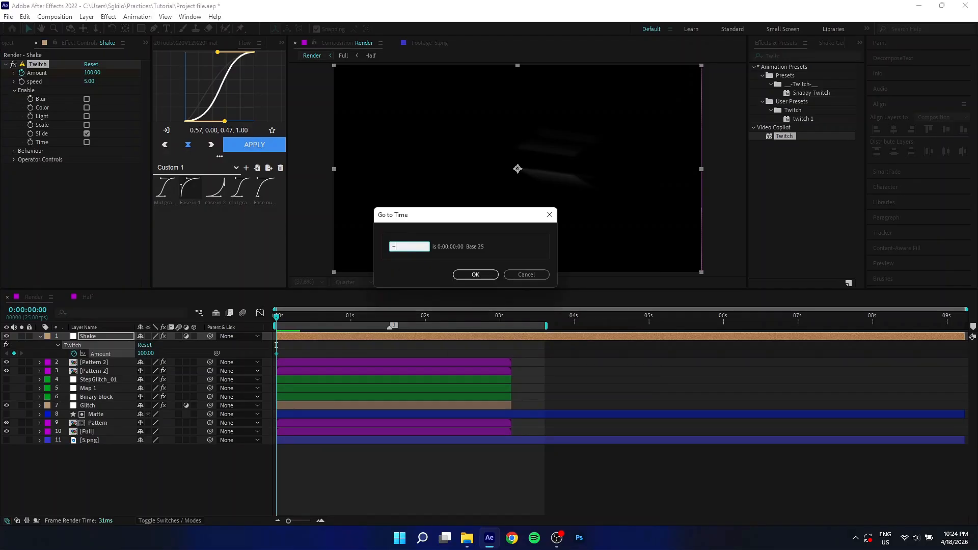
Keyframe the Shake layer's Twitch Amount from 110 at the start to a second keyframe at frame 17, with Blur, Light and Slide enabled.
type("1")
key("Return")
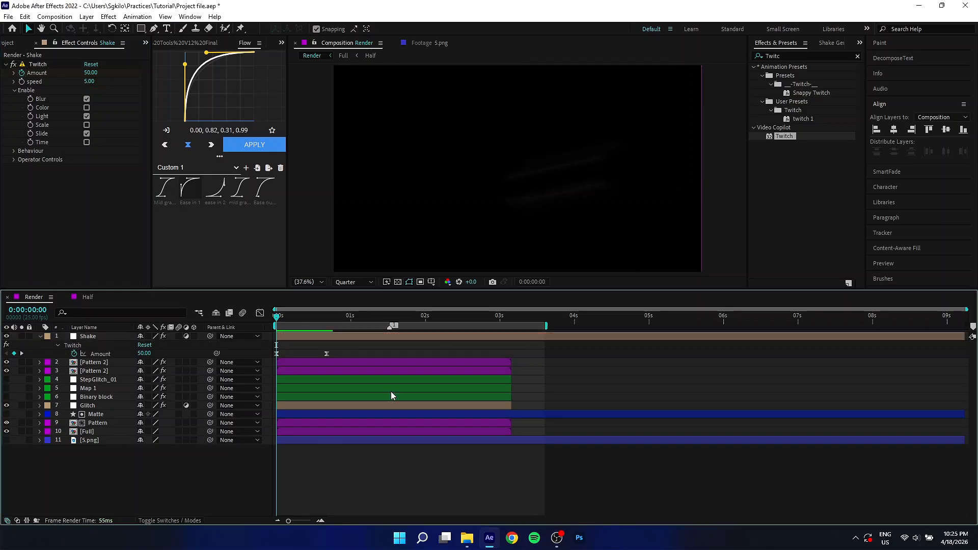
left_click_drag(330, 317, 315, 325)
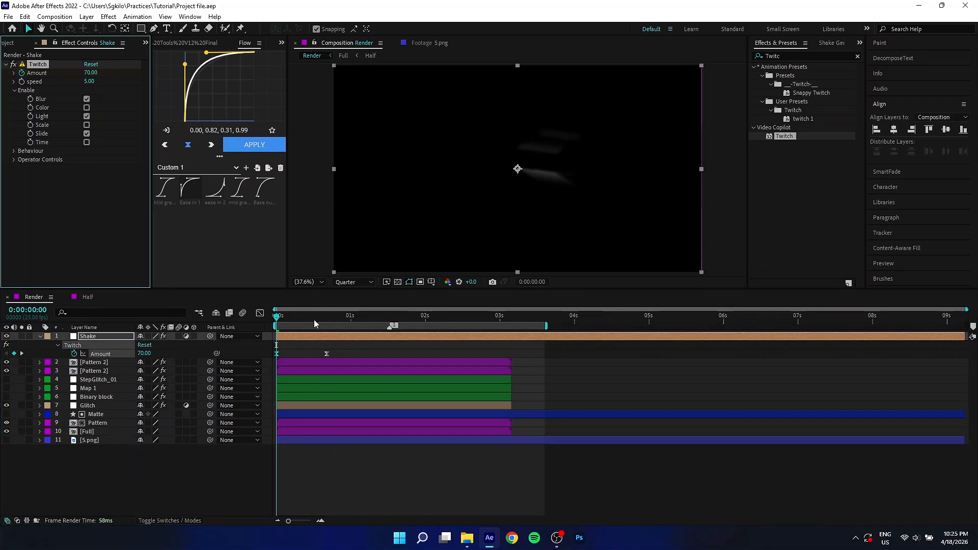
left_click_drag(314, 323, 275, 326)
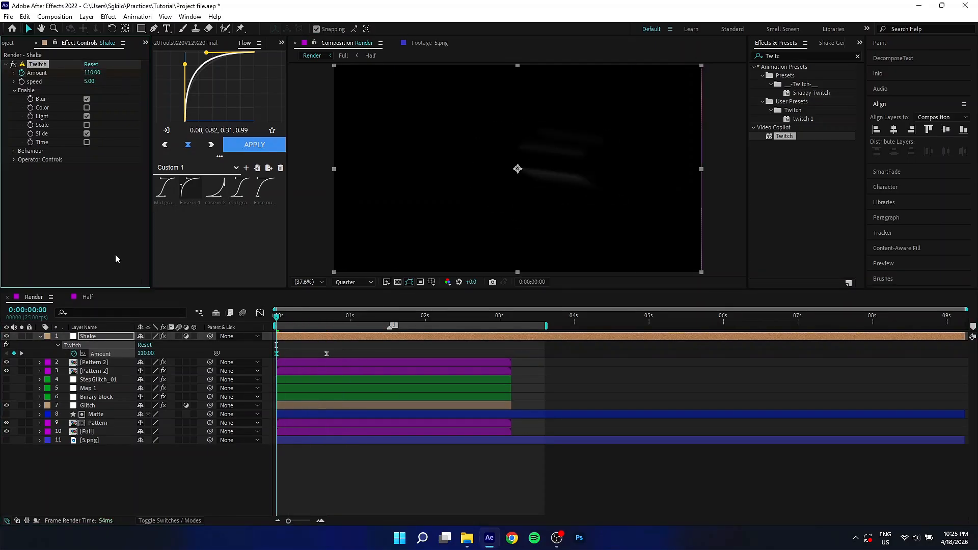
Save the project and hide the Shake layer.
key("ctrl+s")
left_click(6, 336)
left_click(159, 465)
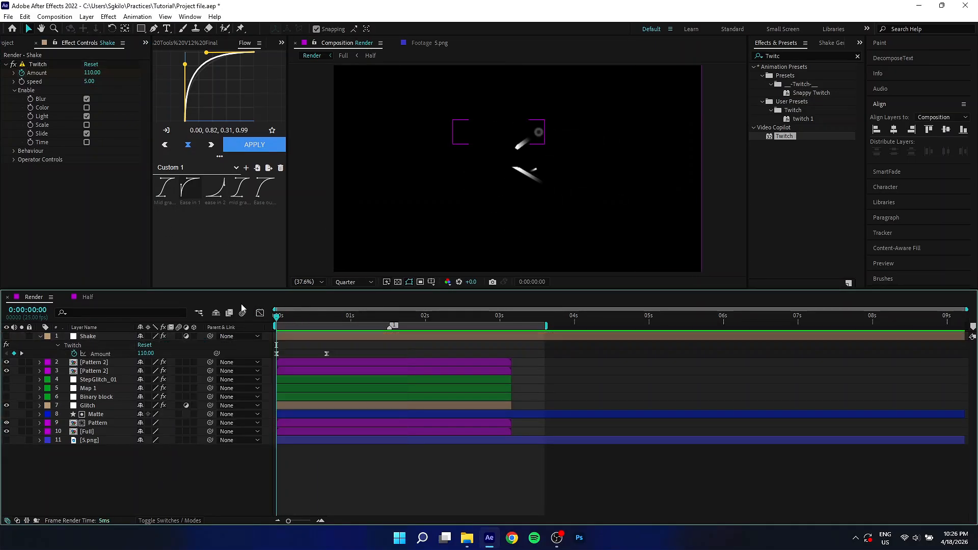
Create a null object named Hor-Shake and parent the pattern, map, Glitch, Matte and Full layers to it.
left_click(88, 336)
left_click(784, 108)
right_click(80, 340)
left_click(96, 336)
type("Sha")
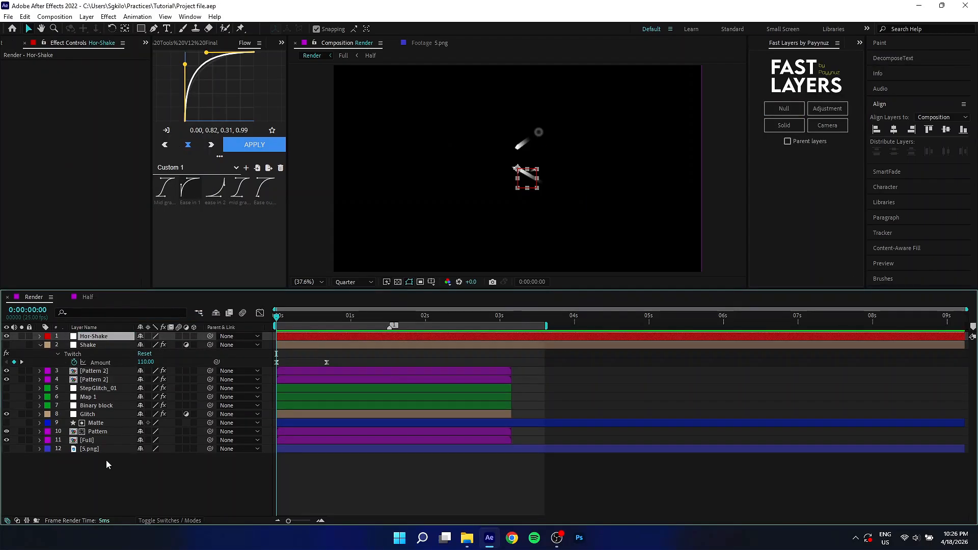
left_click_drag(106, 464, 81, 370)
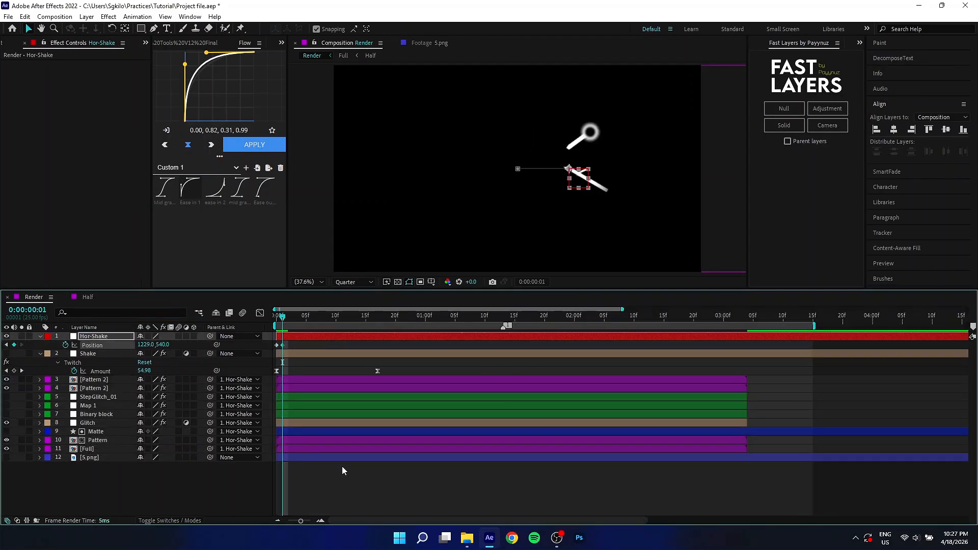
Add position keyframes that swing Hor-Shake horizontally every few frames, ending at 960, 540, and preview the shake.
key("space")
key("Page_Down")
key("Page_Down")
key("Page_Down")
key("Page_Down")
key("Page_Down")
key("Page_Down")
left_click_drag(143, 345, 236, 341)
key("Page_Down")
key("Page_Down")
key("Page_Down")
key("Page_Down")
key("Page_Down")
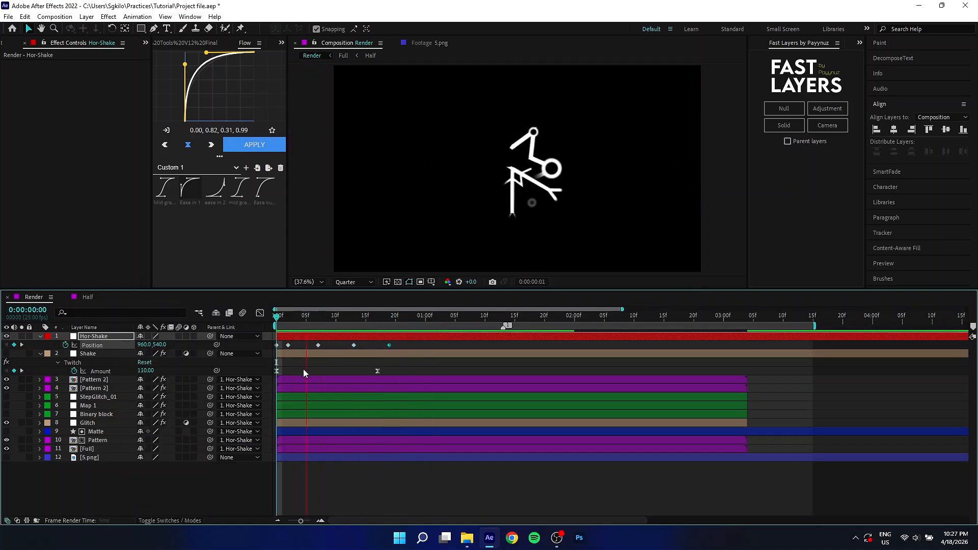
key("space")
left_click(122, 354)
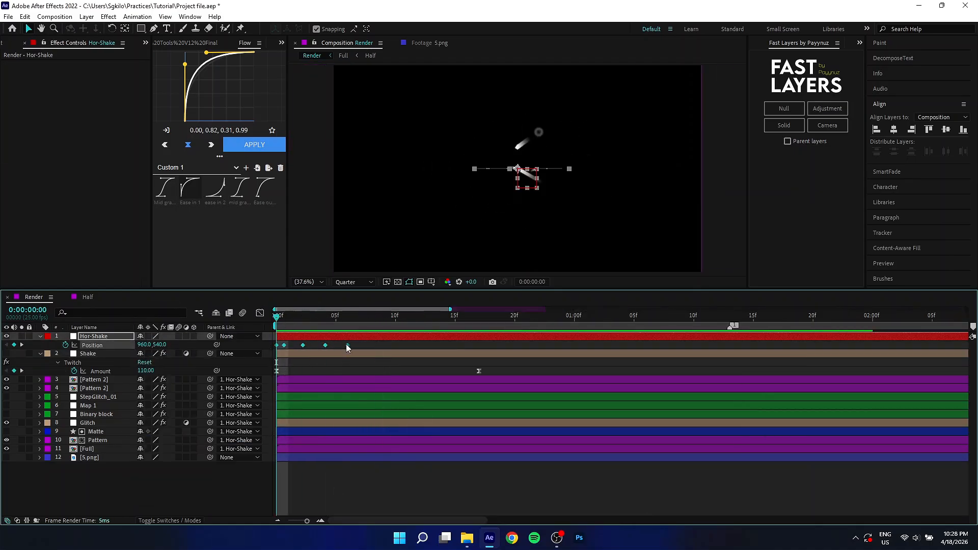
Space Hor-Shake's position keyframes at frames 1, 3, 5 and 7, nudging it up at frame 1 and down at frames 3 and 5.
left_click(289, 318)
key("shift+Up")
key("shift+Up")
left_click_drag(288, 319, 312, 319)
key("shift+Down")
key("shift+Down")
left_click_drag(312, 318, 336, 318)
key("Down")
key("Down")
key("Down")
key("Down")
key("k")
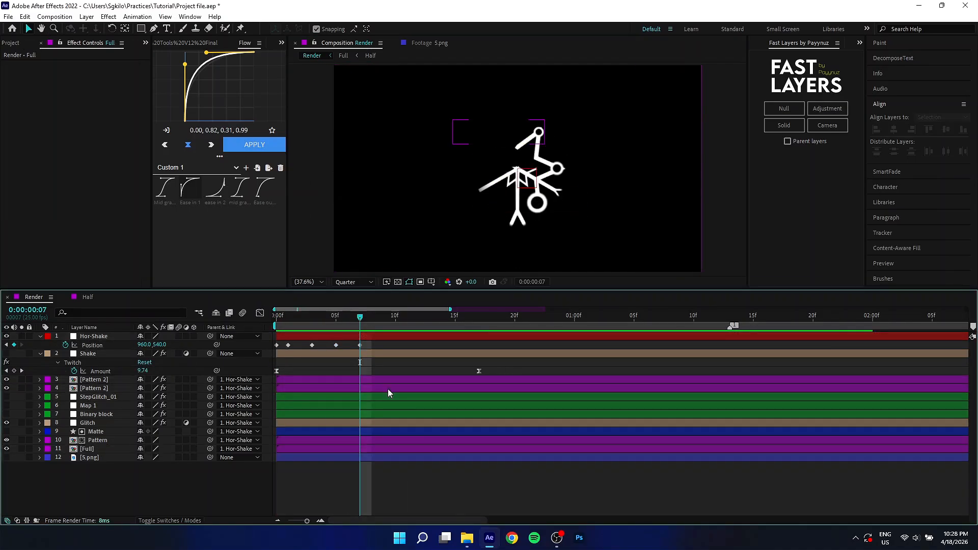
Compress Hor-Shake's position keyframes into the first four frames with motion blur enabled on the Full layer, and preview the animation enlarged.
key("Home")
left_click(278, 347)
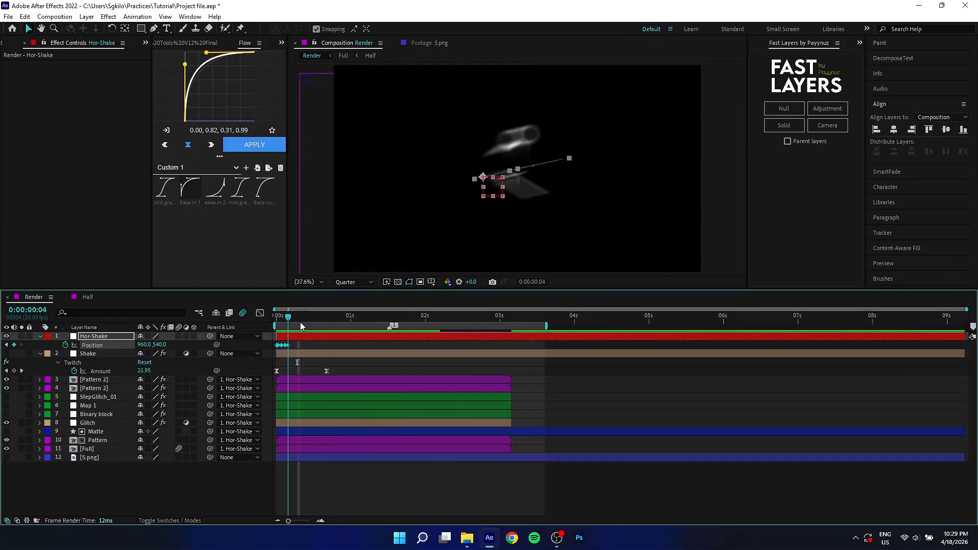
key("equal")
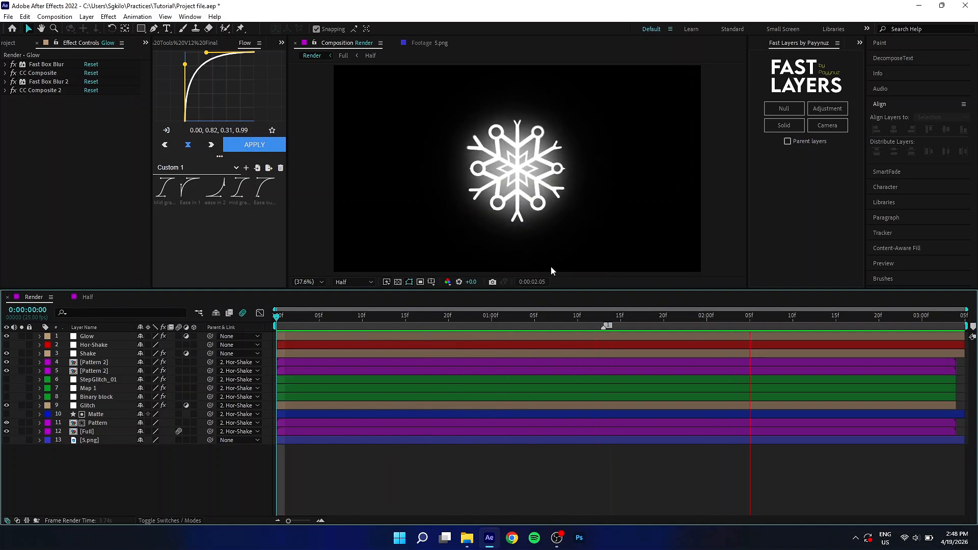
key("grave")
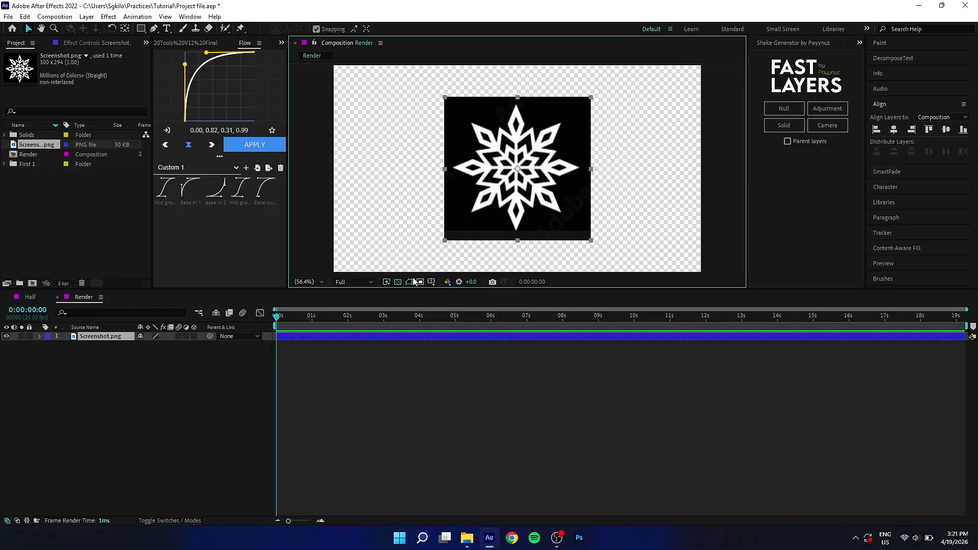
Remove the black background from Screenshot.png with the Sylvrixs Black BG tool and check the result against the transparency grid.
left_click(398, 281)
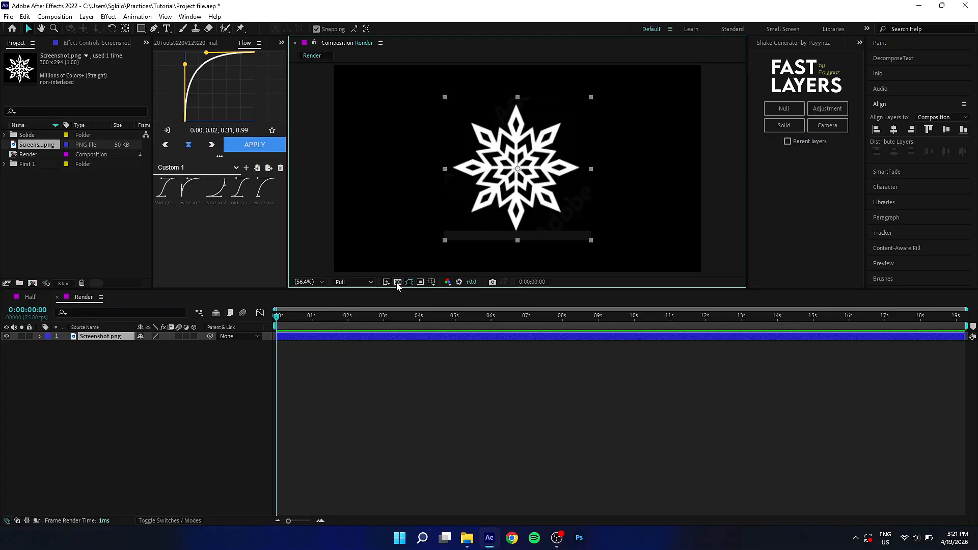
left_click(187, 44)
left_click(260, 99)
left_click(281, 43)
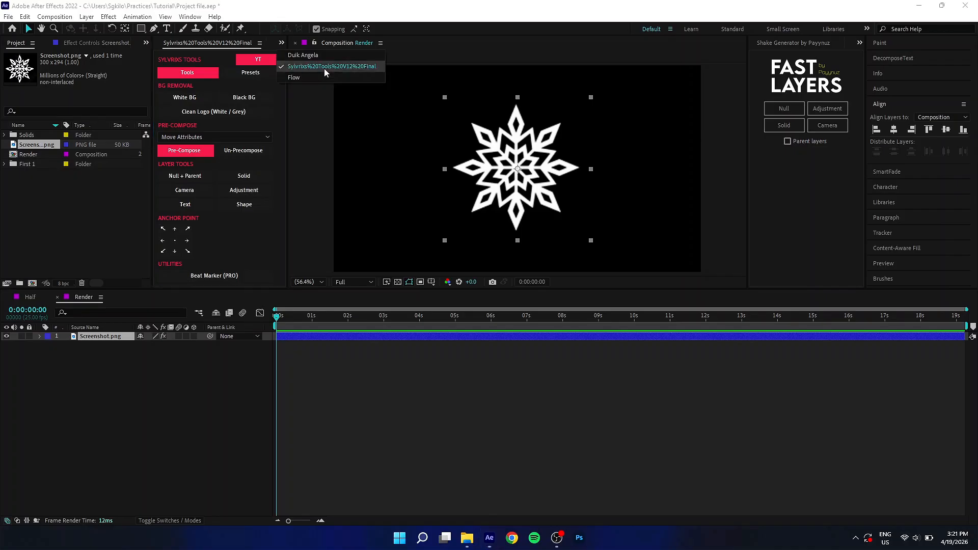
left_click(324, 72)
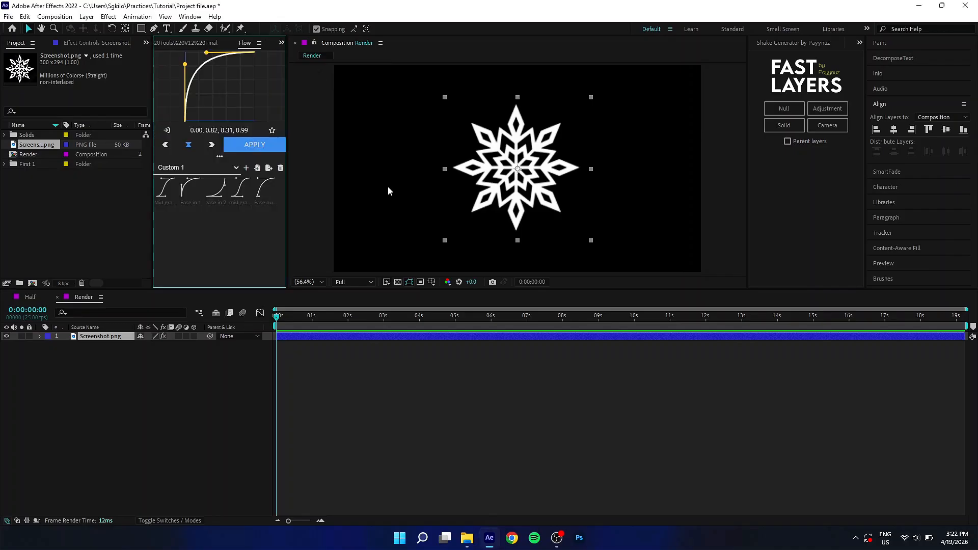
left_click(398, 282)
left_click(397, 282)
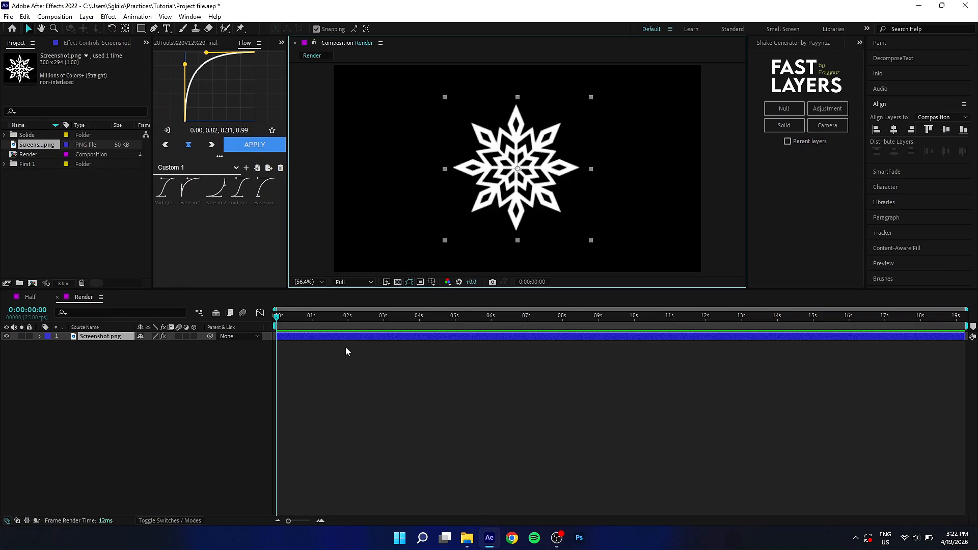
left_click_drag(319, 320, 265, 326)
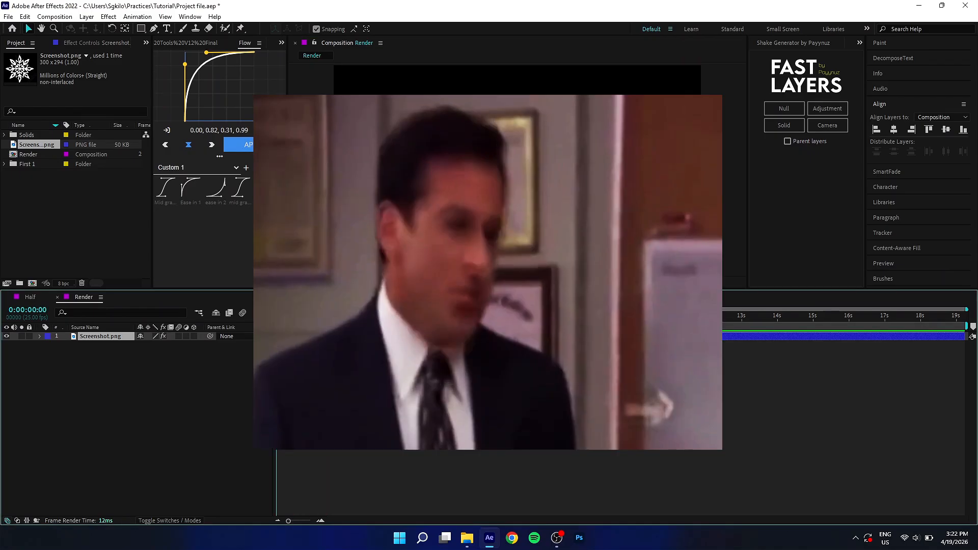
Create a solid layer above Screenshot.png and rename it Matte.
scroll(517, 168, "down", 1)
left_click(794, 125)
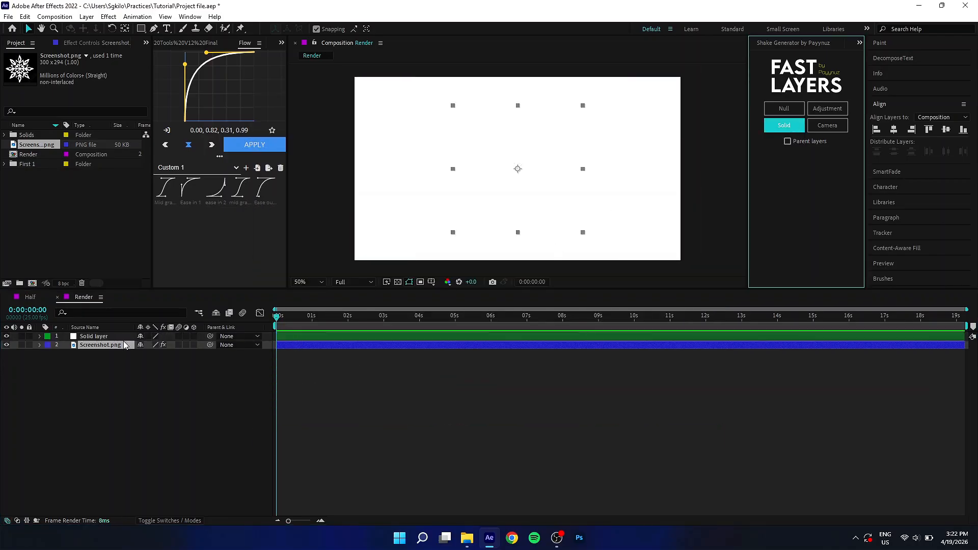
left_click(113, 338)
right_click(112, 337)
left_click(160, 319)
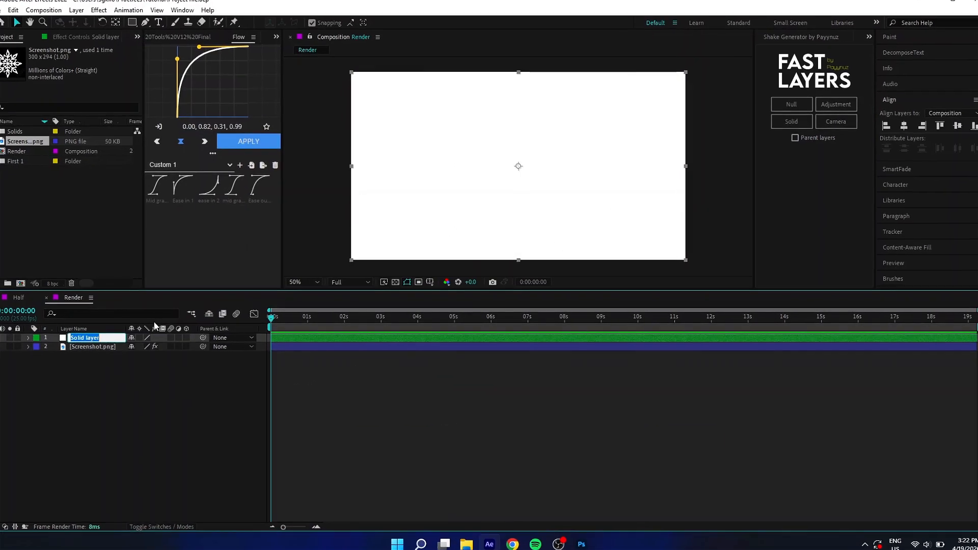
type("Matte")
key("Return")
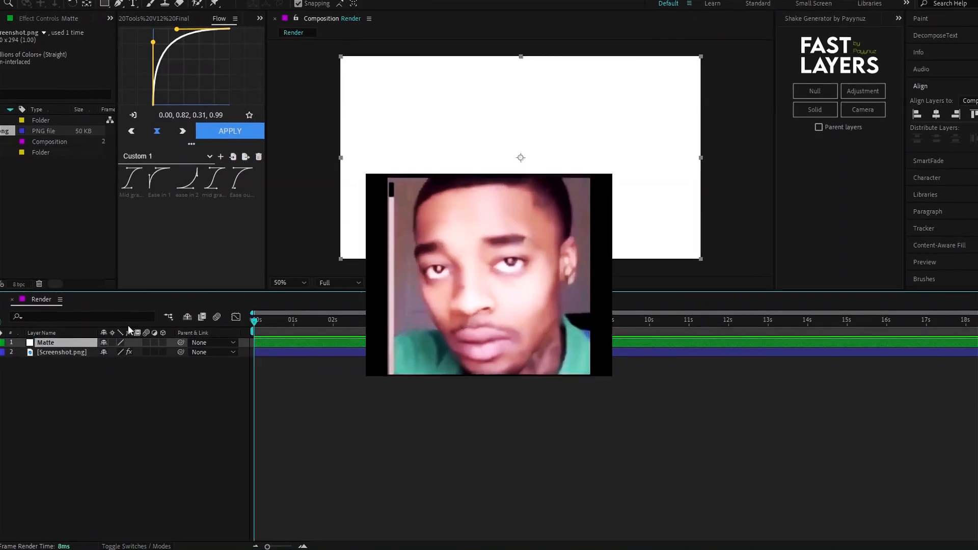
Apply the Circle effect to the Matte layer and hide the Screenshot.png layer.
left_click(929, 3)
left_click(949, 18)
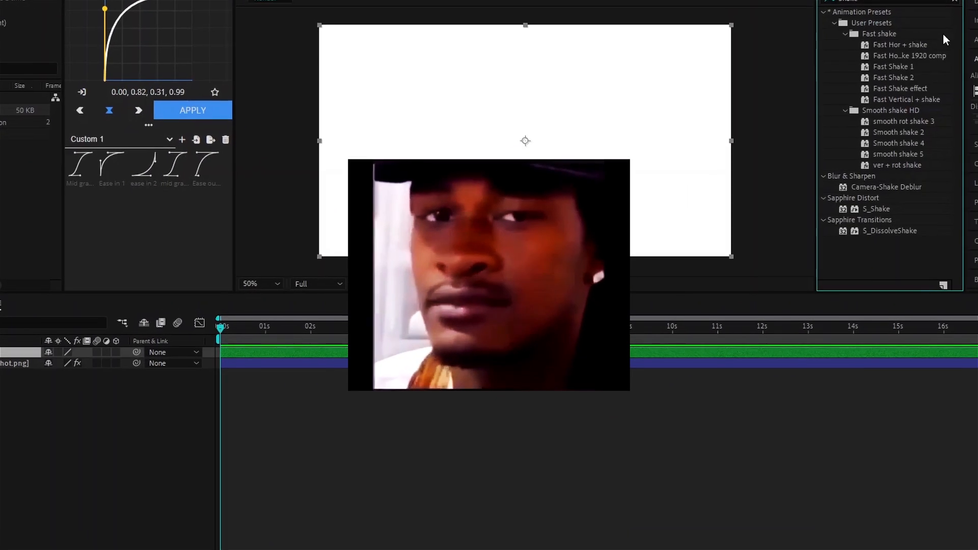
left_click(955, 1)
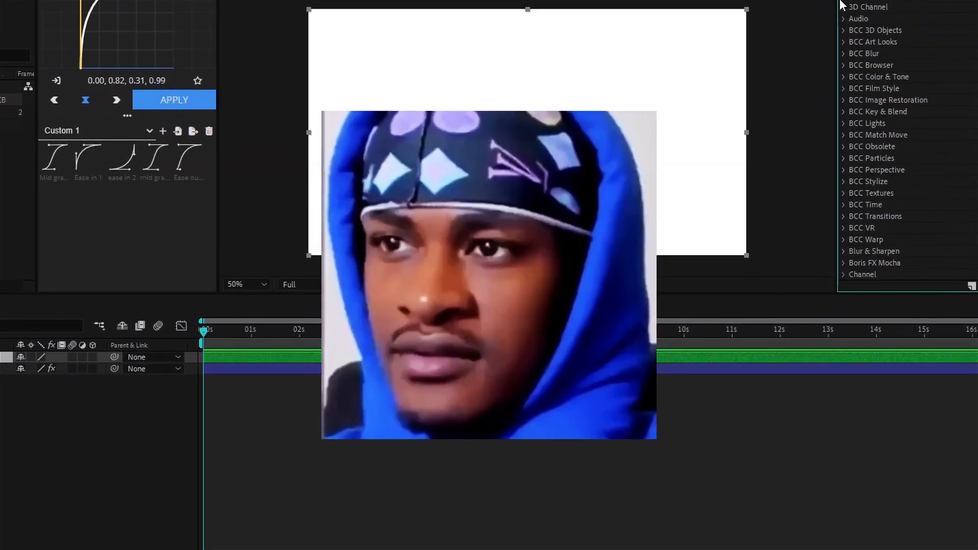
scroll(943, 26, "up", 2)
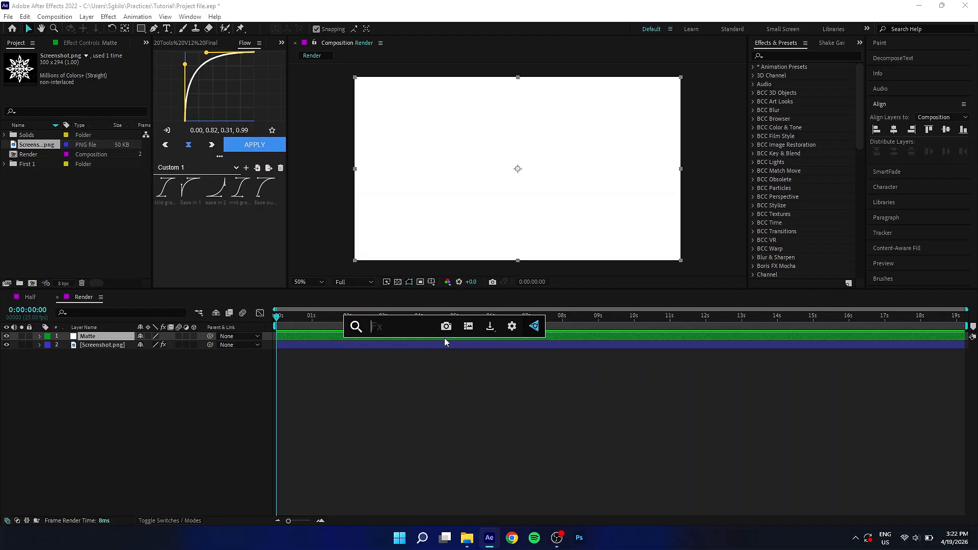
type("f")
key("BackSpace")
type("circ")
key("Return")
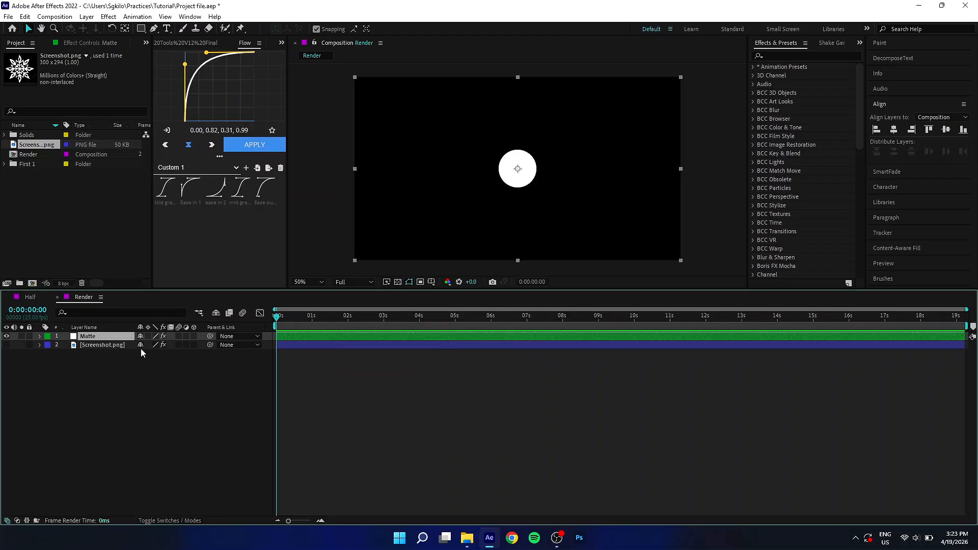
Keyframe the Matte layer's Circle Radius at the start, then add a second Radius keyframe of 1632 further along the timeline.
left_click(111, 46)
left_click(22, 82)
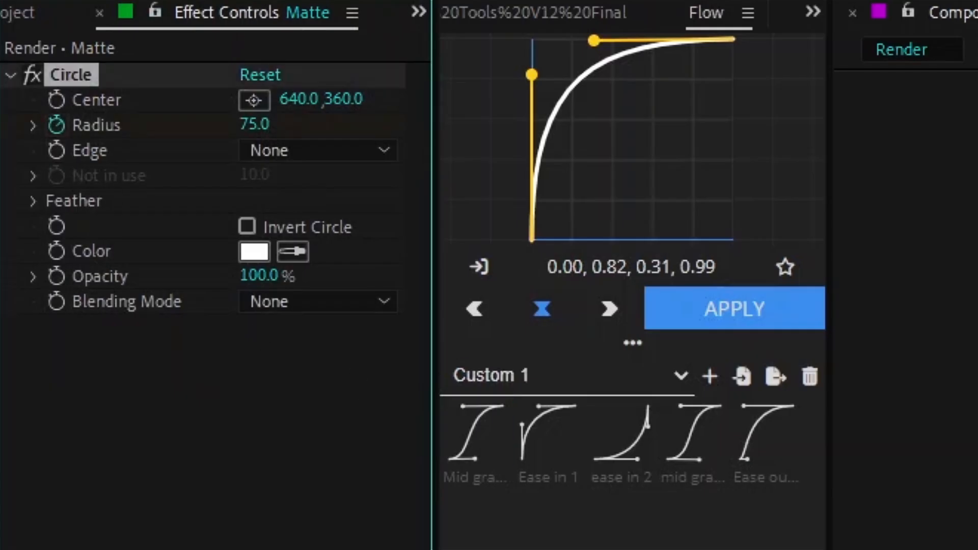
key("alt+shift+j")
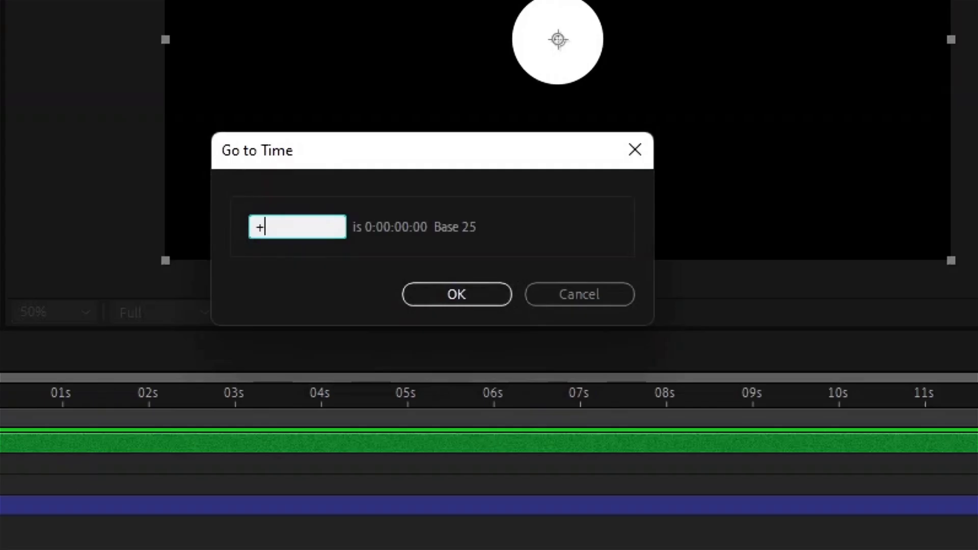
key("Return")
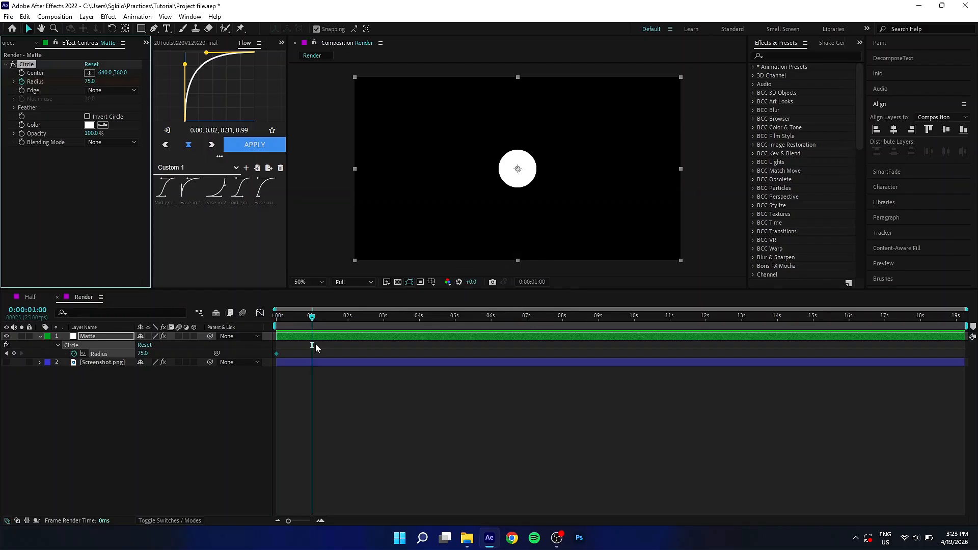
left_click_drag(311, 317, 468, 317)
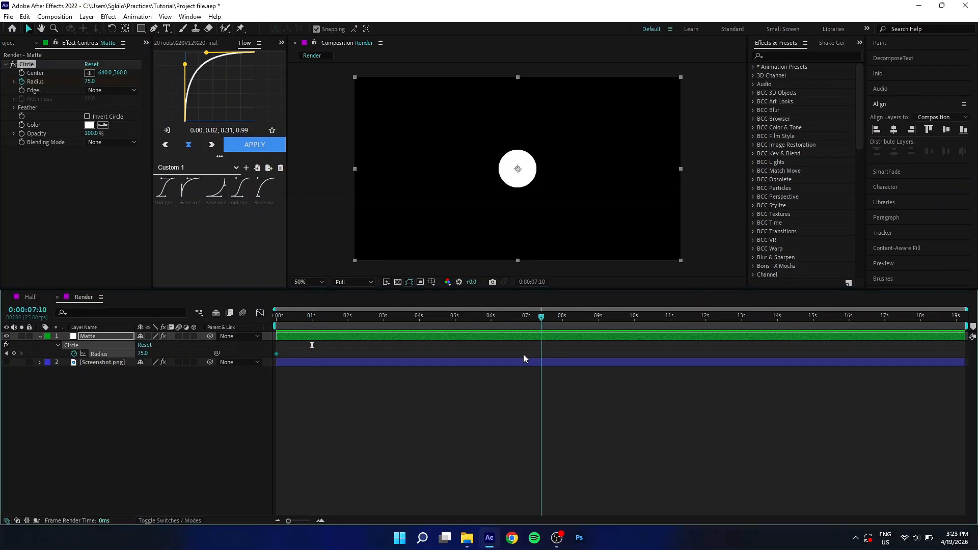
left_click_drag(90, 82, 183, 83)
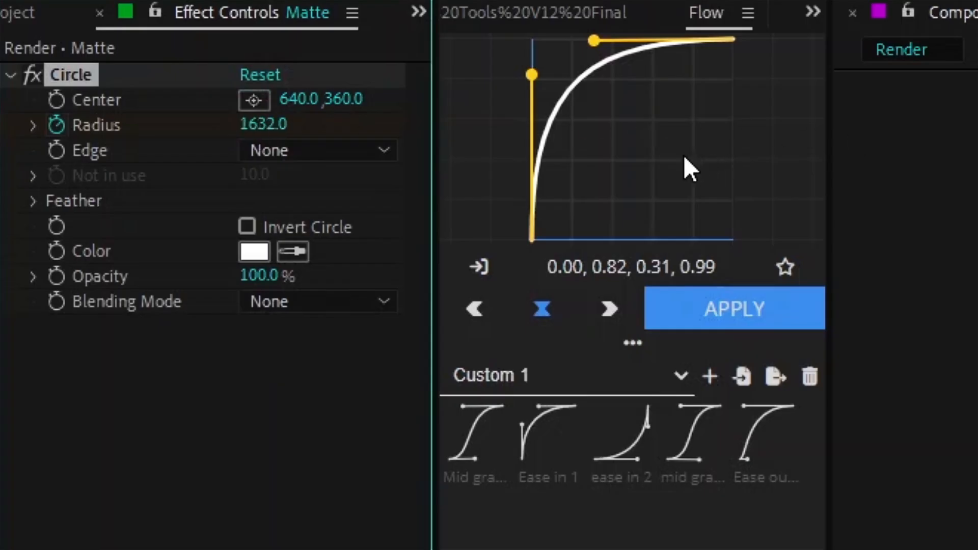
left_click_drag(684, 156, 963, 149)
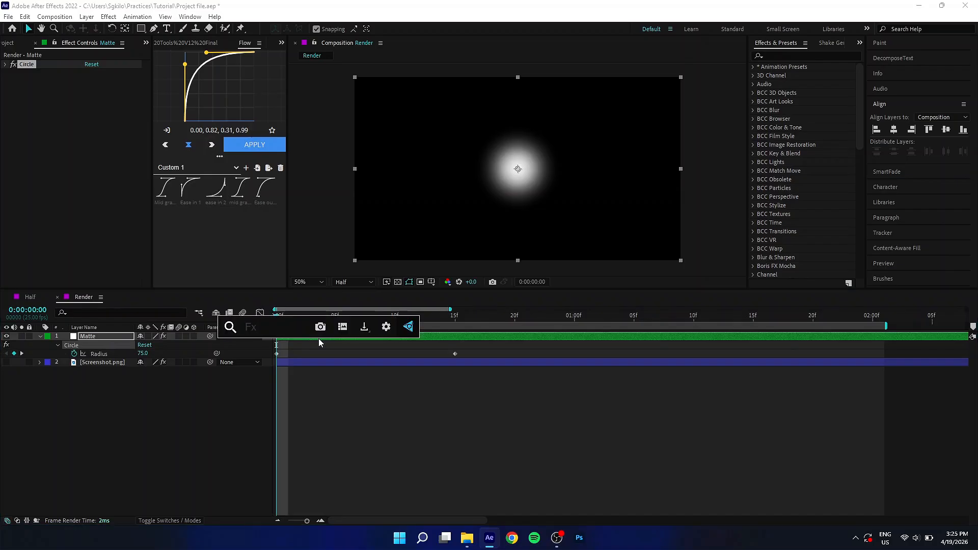
Apply the Fractal Noise effect to the Matte layer.
type("fra")
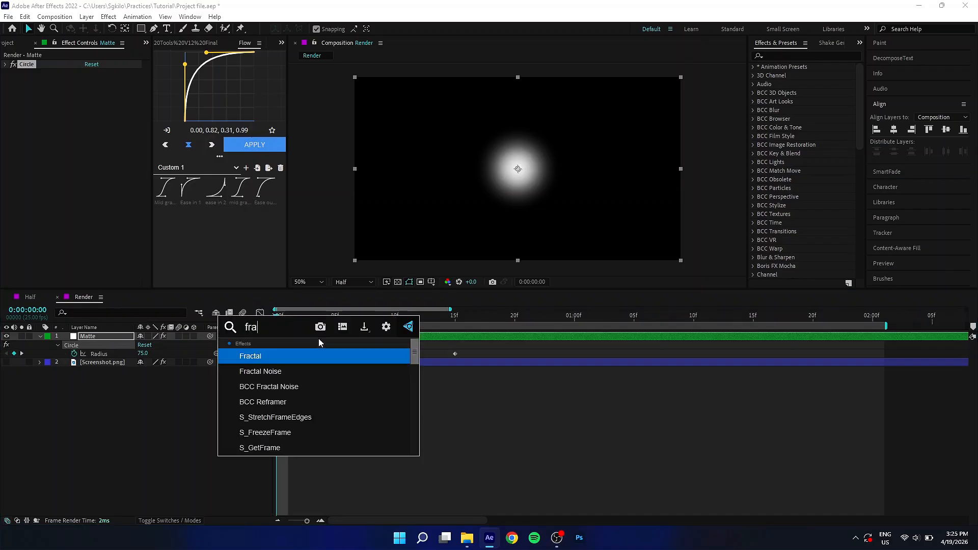
key("Down")
key("Return")
Set Fractal Noise to fractal type Turbulent Smooth, noise type Spline, contrast 300 and brightness -15.
left_click(115, 82)
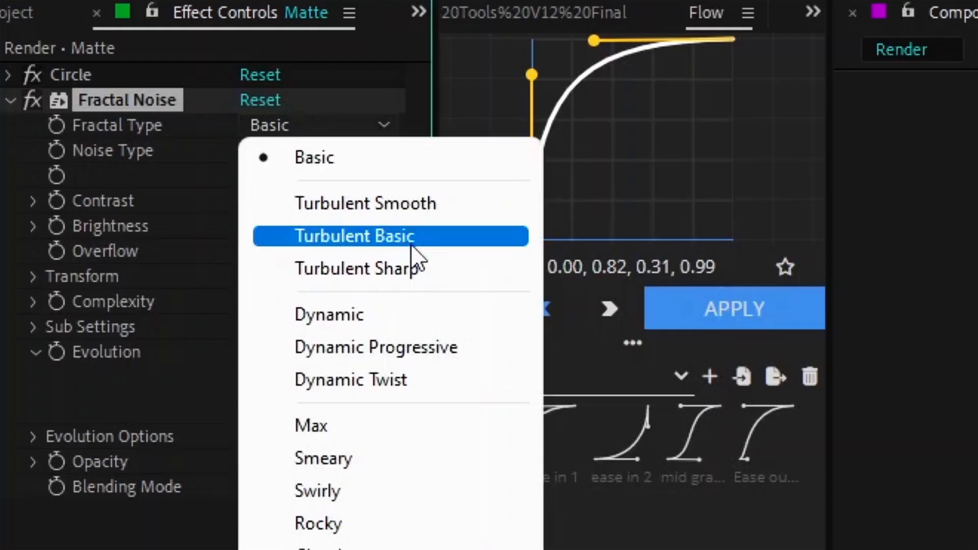
left_click(423, 209)
left_click(301, 148)
left_click(346, 280)
left_click_drag(259, 201, 332, 203)
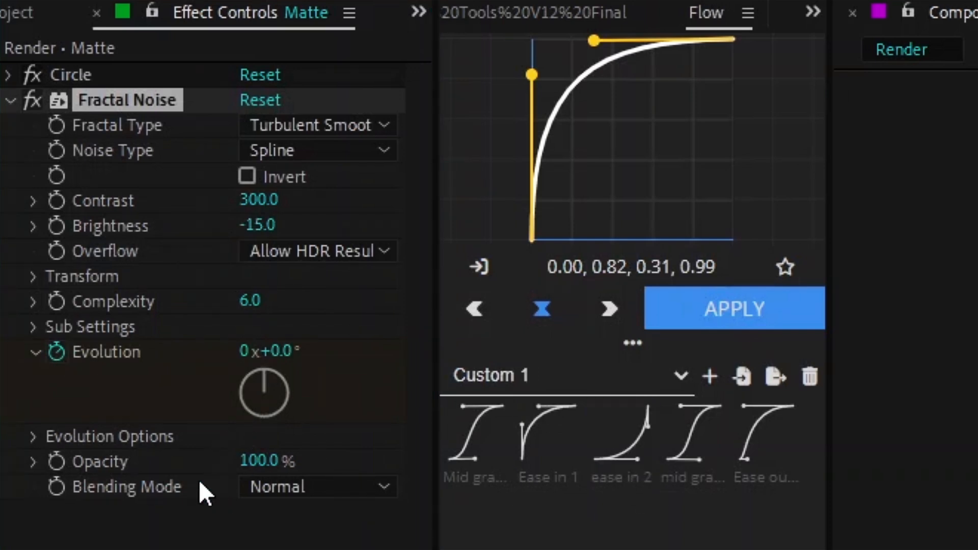
Animate the Fractal Noise Evolution with keyframes and set the effect's blending mode to Overlay.
left_click(251, 352)
key("Return")
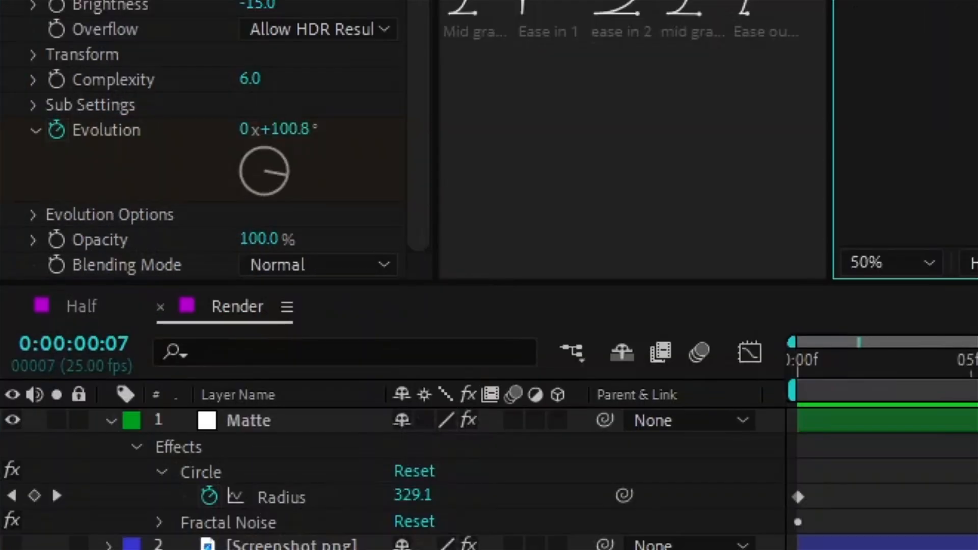
left_click(302, 261)
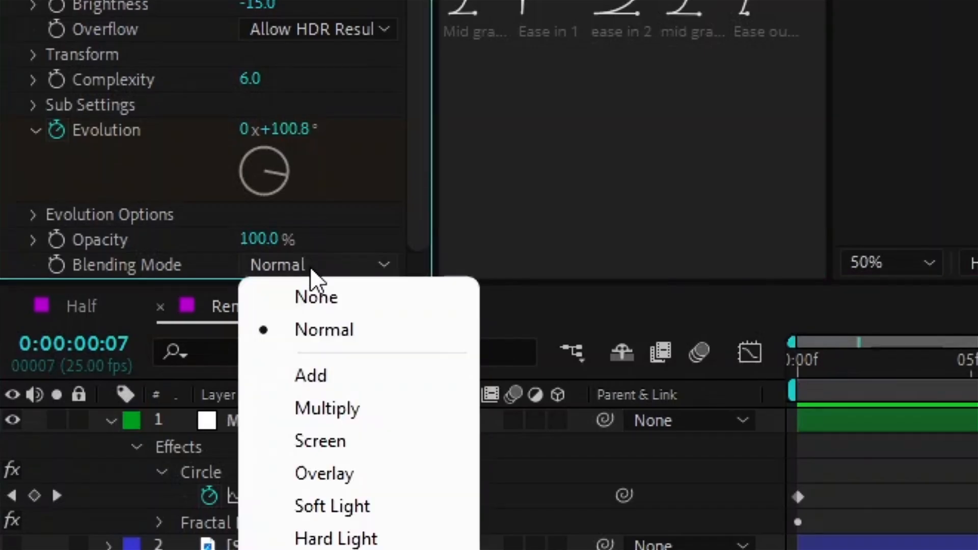
left_click(385, 473)
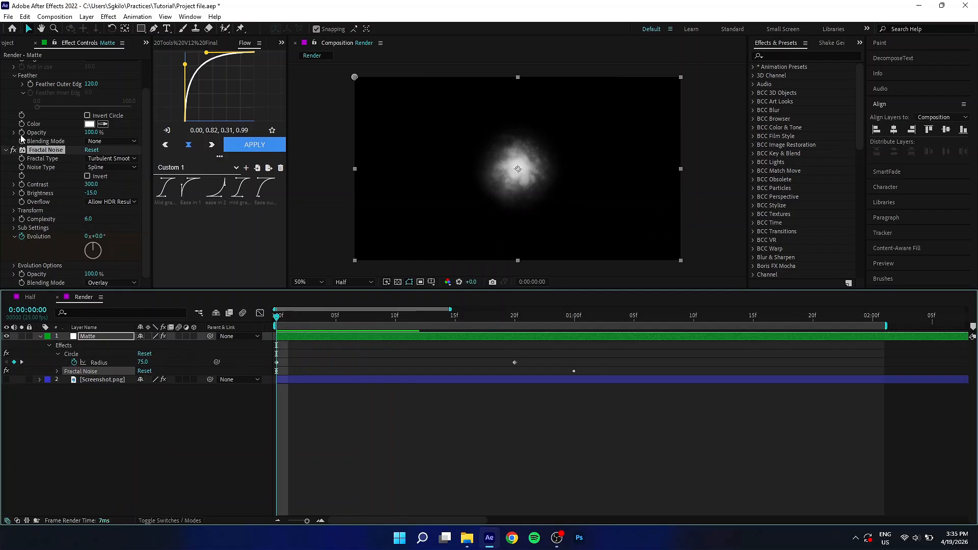
Set the Circle Radius keyframe at the first frame to -117 and preview the matte growing.
scroll(23, 138, "up", 1)
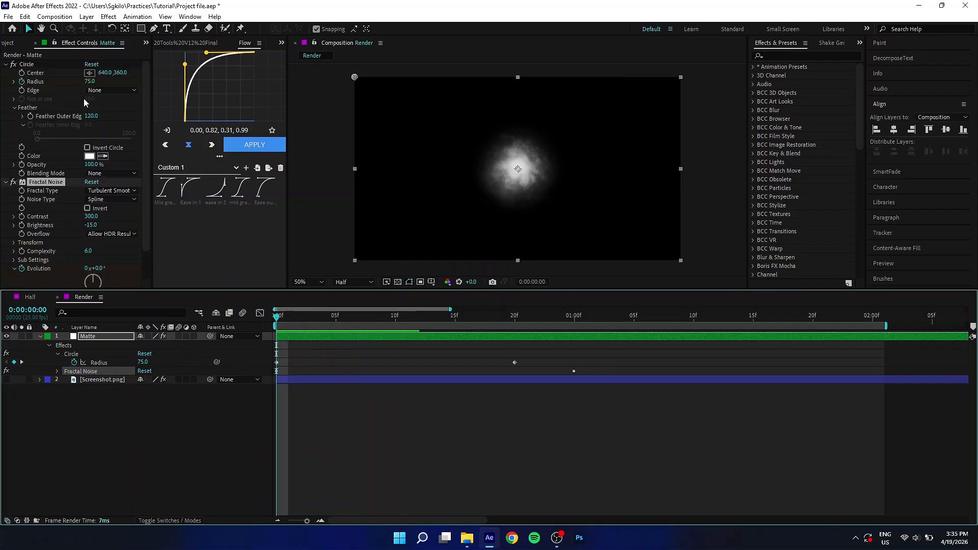
left_click_drag(89, 83, 50, 92)
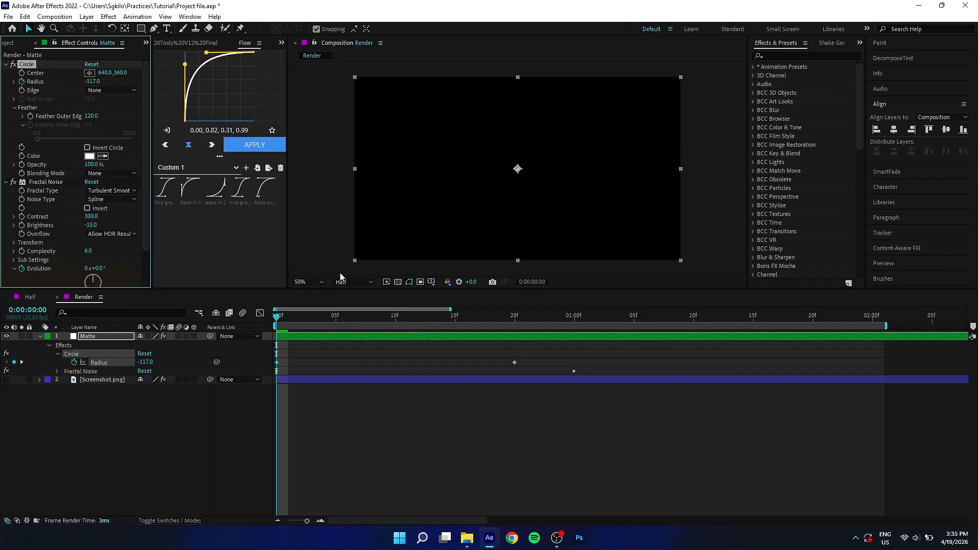
key("space")
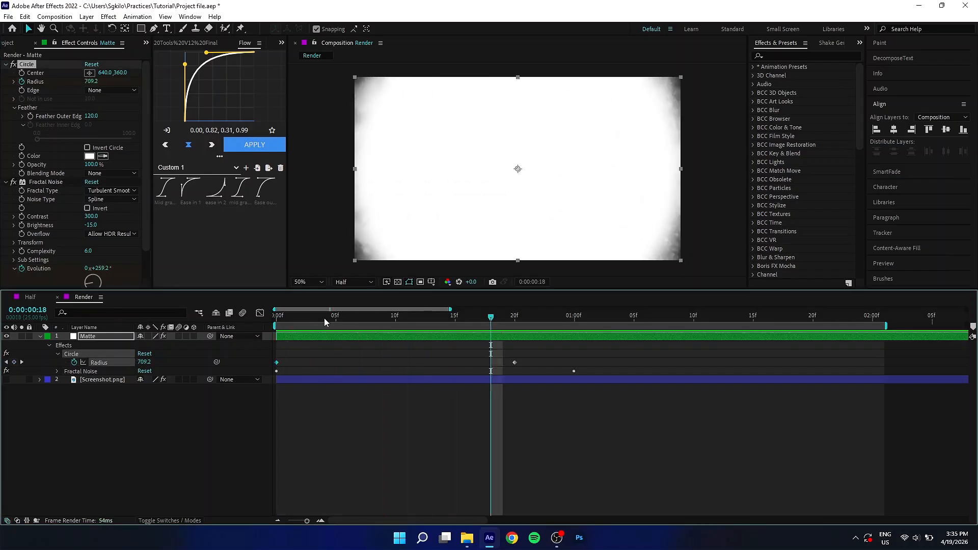
left_click(324, 318)
left_click_drag(313, 324, 336, 333)
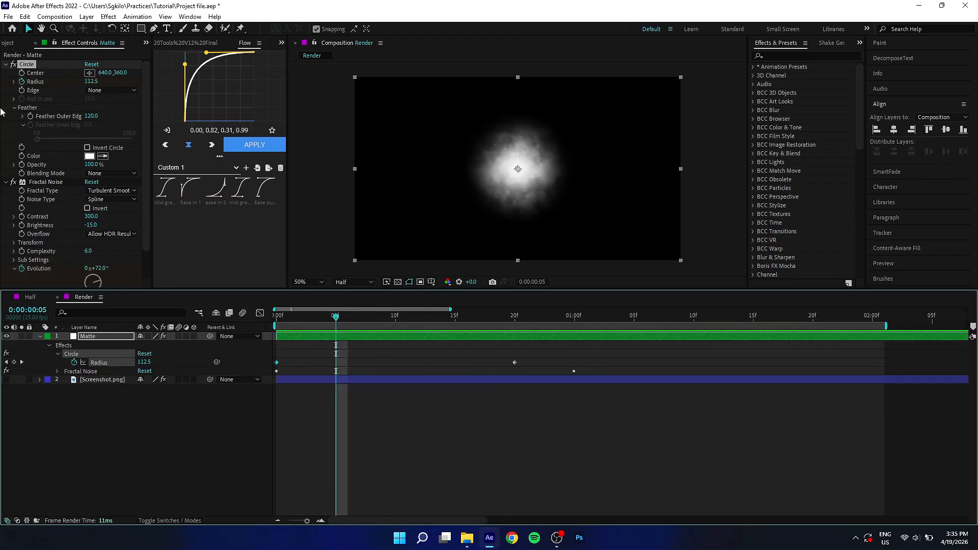
Collapse the existing effects, apply Curves to the Matte layer, and pull the upper part of the RGB curve downward.
left_click(6, 64)
left_click(6, 74)
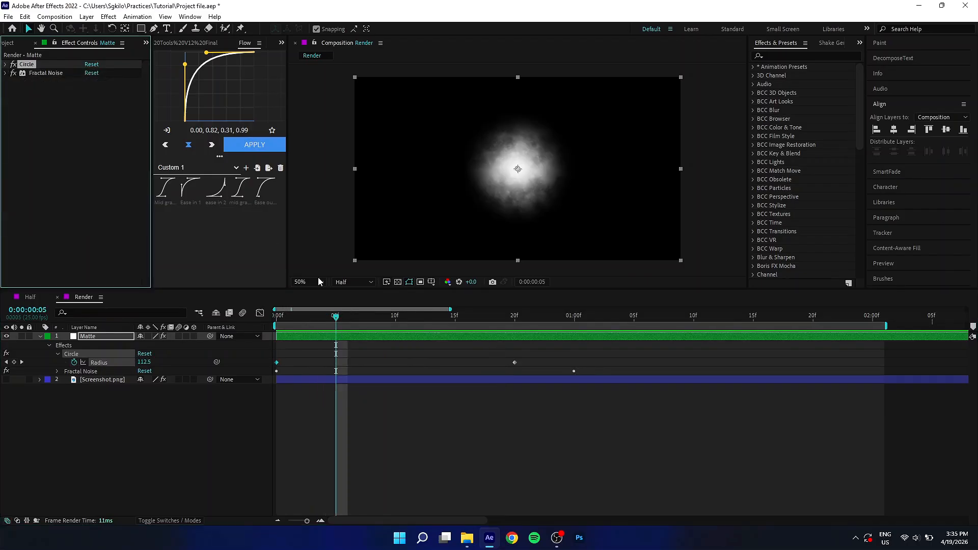
key("ctrl+space")
type("cur")
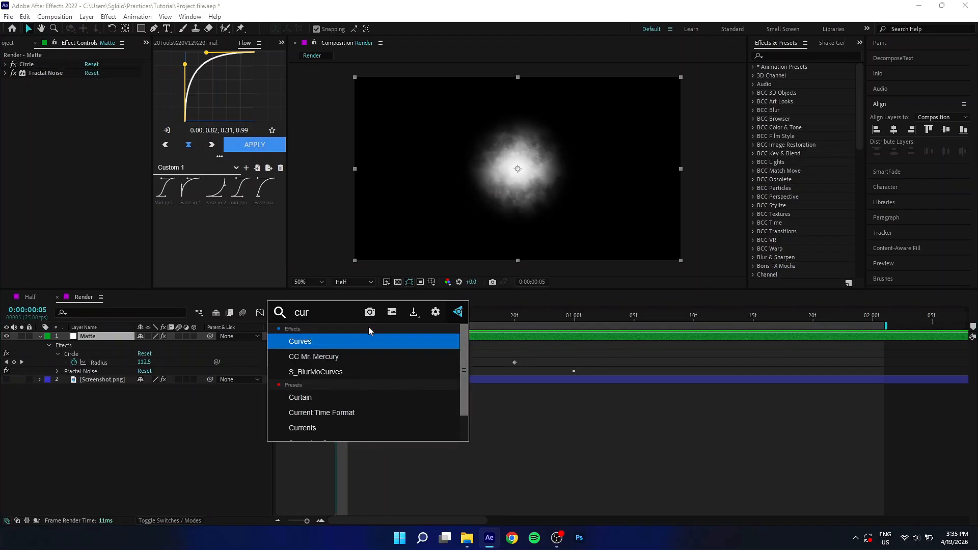
key("Return")
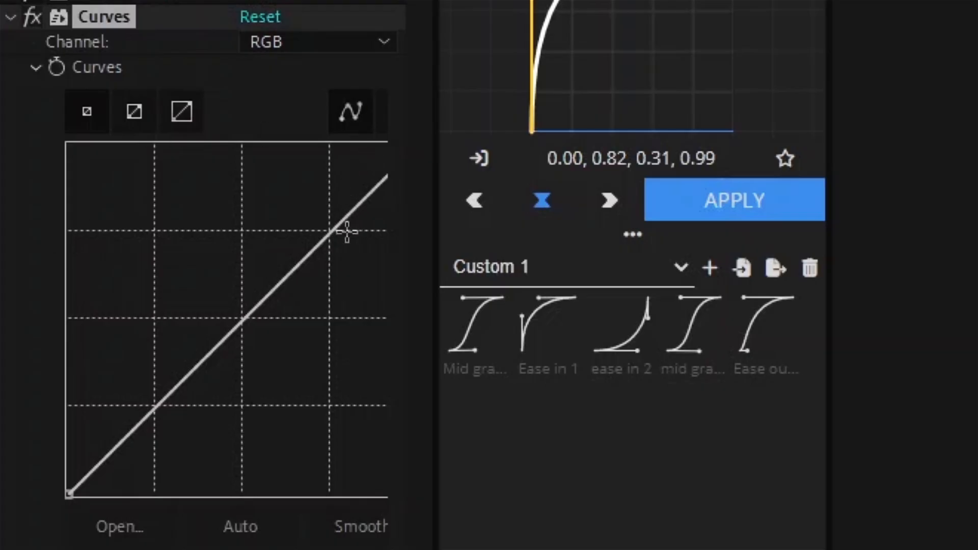
left_click_drag(327, 236, 356, 400)
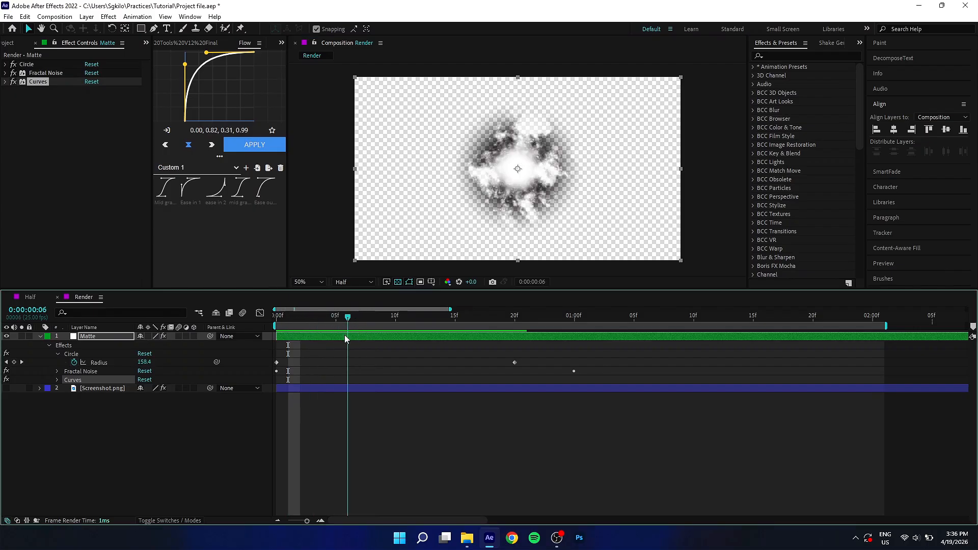
Turn off the transparency grid and check the matte's shape over frames 6 to 8.
left_click_drag(345, 336, 350, 339)
left_click(397, 283)
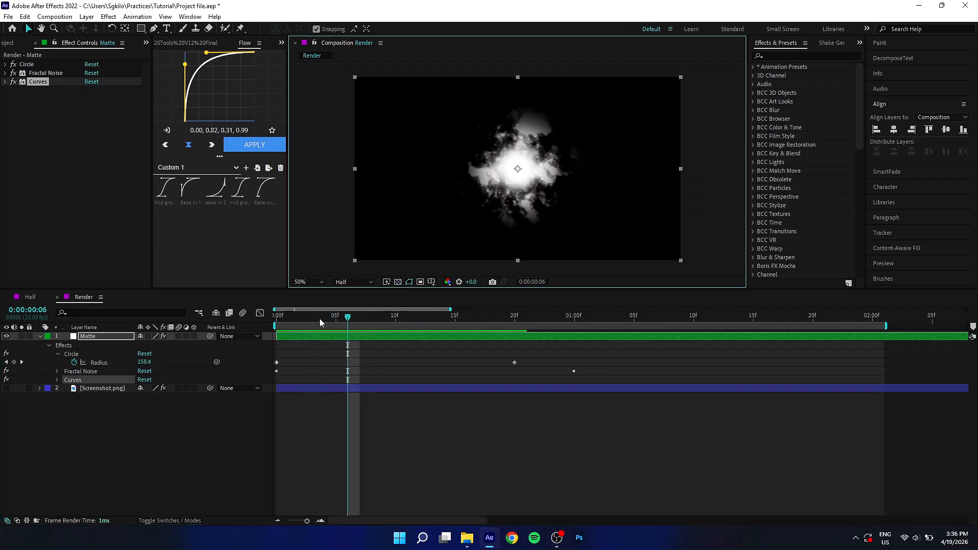
key("Page_Down")
key("Page_Down")
Collapse and hide the Matte layer, and make the Screenshot.png layer visible and selected.
left_click(39, 336)
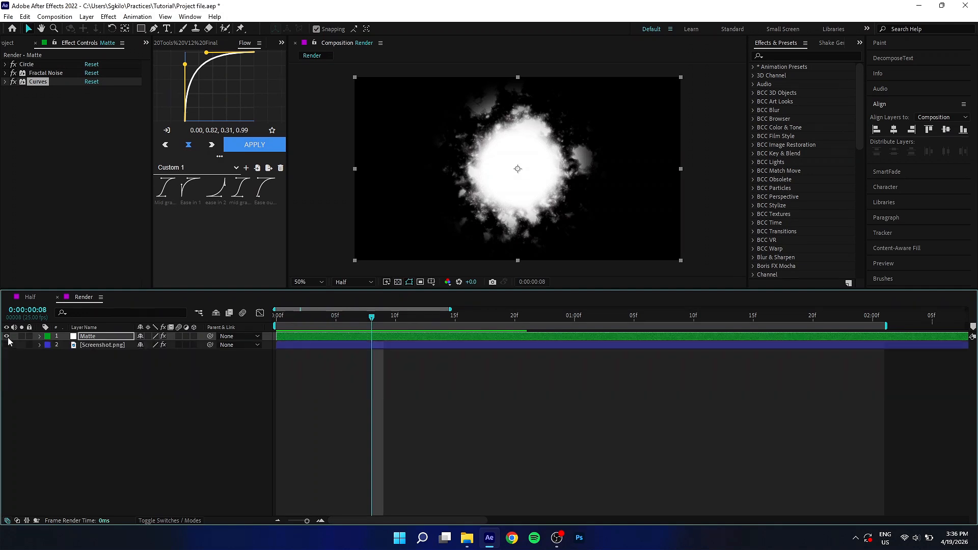
left_click(7, 337)
left_click(6, 345)
left_click(116, 346)
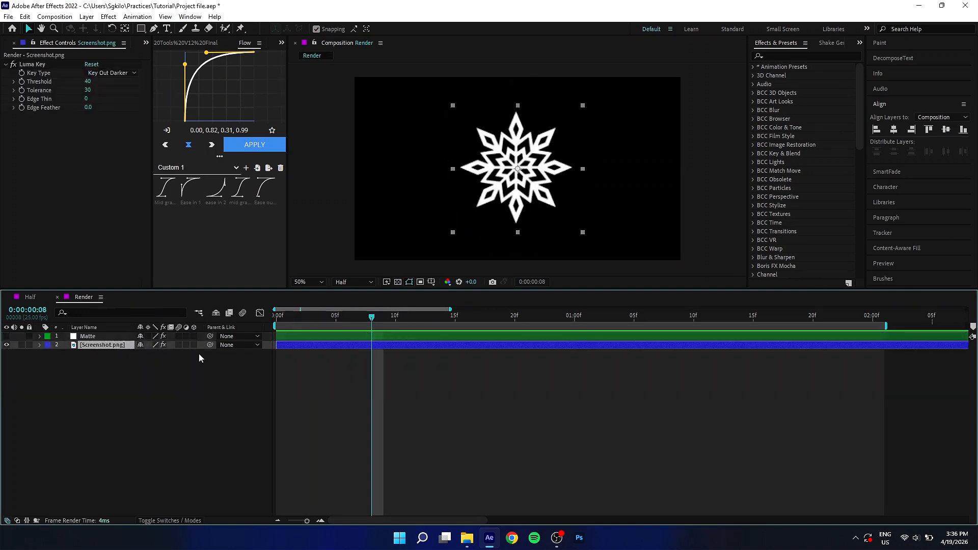
Set Screenshot.png's track matte to Luma Matte "Matte" and scrub through the snowflake reveal.
left_click(158, 521)
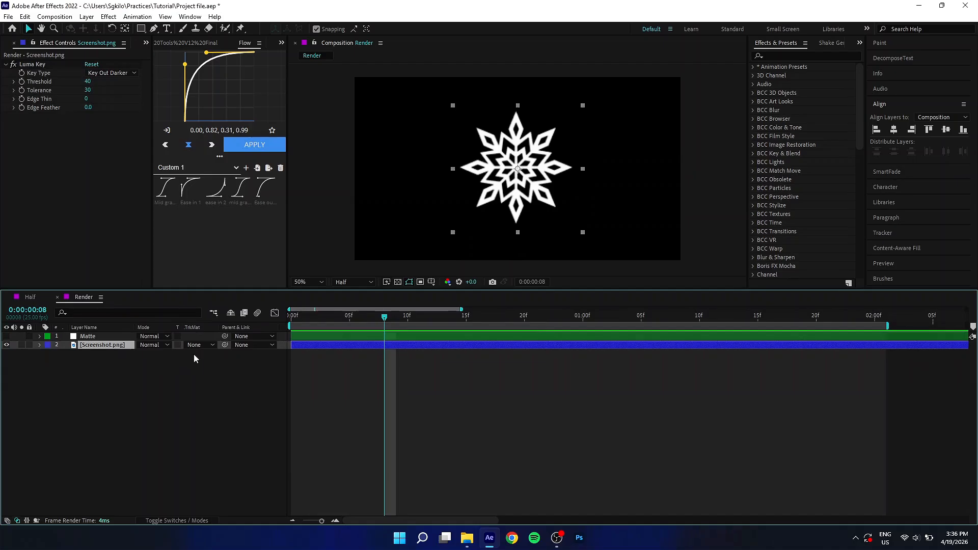
left_click(197, 345)
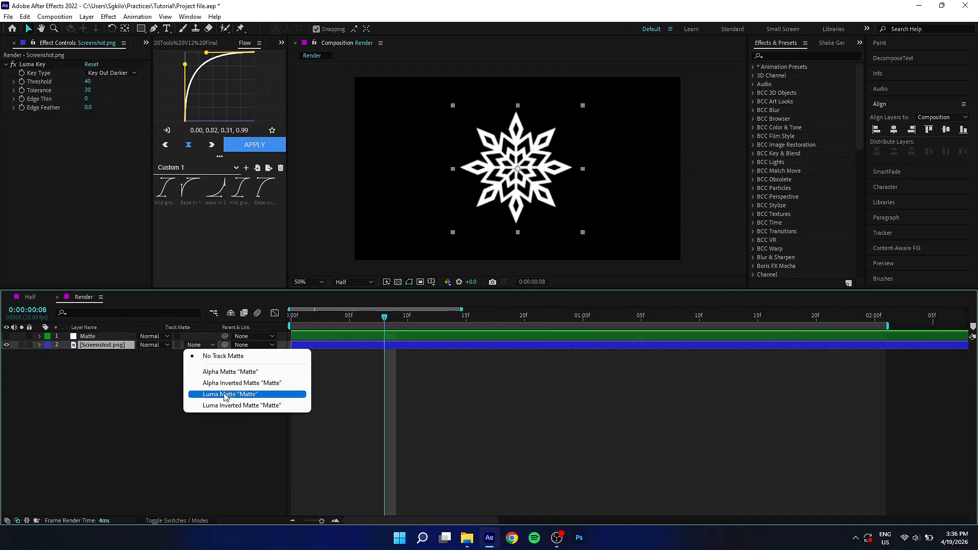
left_click(228, 394)
left_click_drag(322, 317, 348, 317)
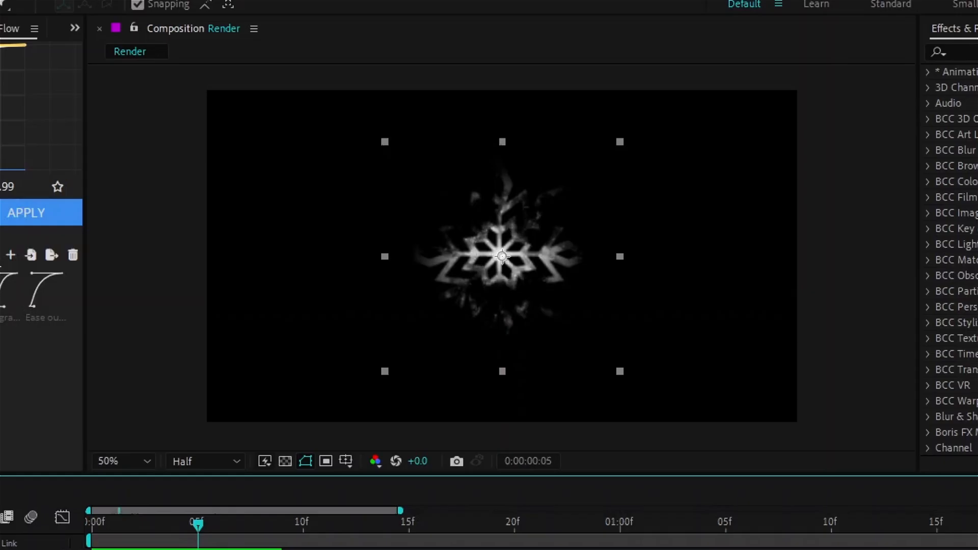
left_click_drag(197, 524, 302, 524)
Try Alpha Matte "Matte" on Screenshot.png, scrub through the frames to compare, and restore Luma Matte.
left_click(198, 345)
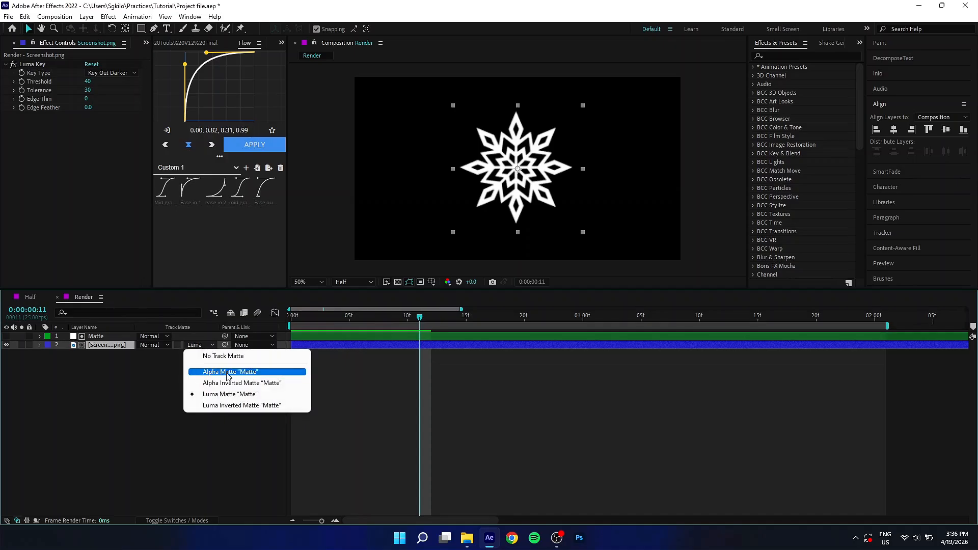
left_click(227, 376)
left_click(291, 330)
left_click_drag(322, 333, 402, 356)
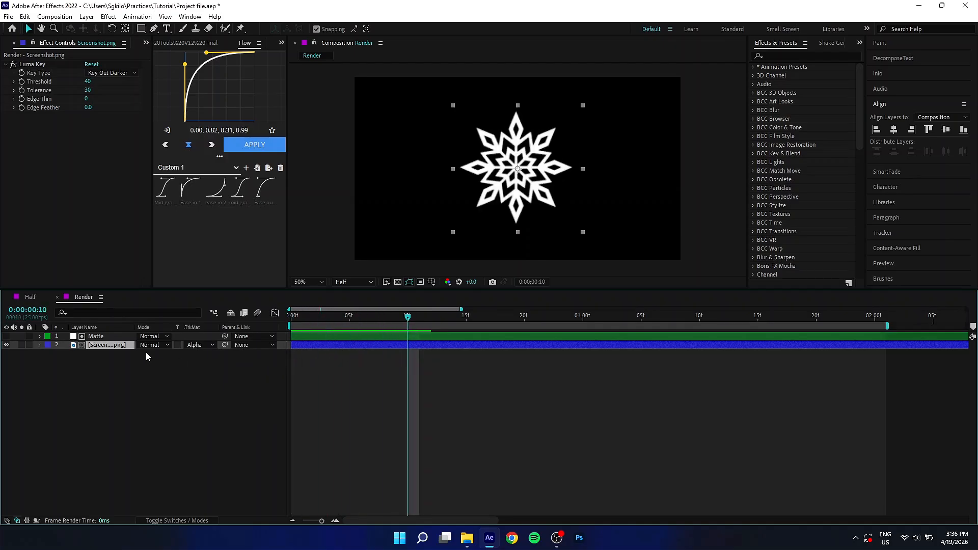
left_click(199, 345)
left_click(222, 395)
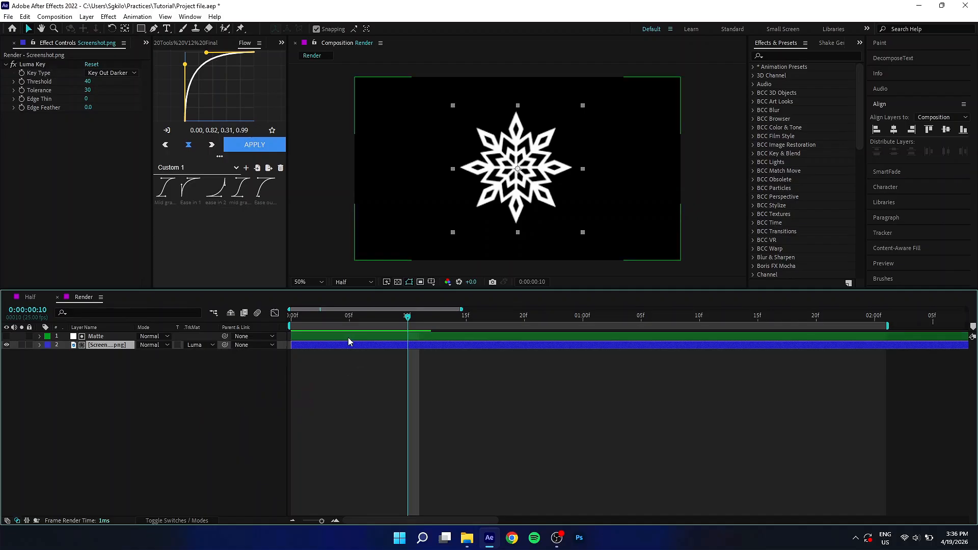
Play the reveal and select all Circle Radius and Fractal Noise Evolution keyframes on the Matte layer.
key("space")
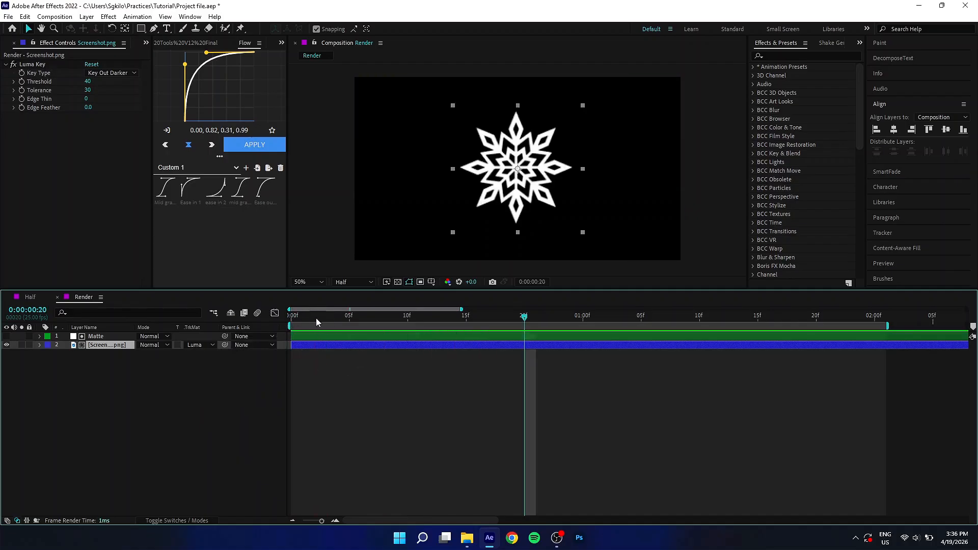
key("space")
left_click(338, 334)
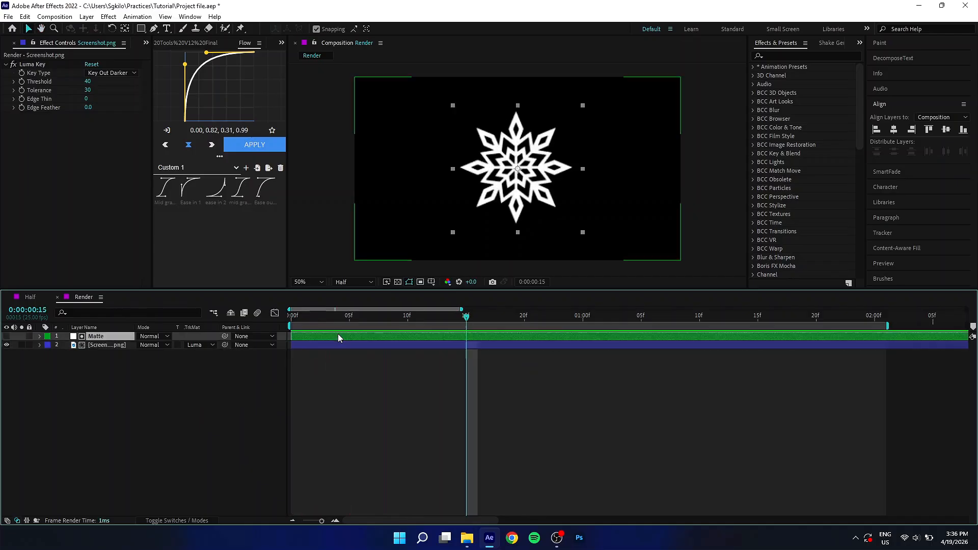
key("u")
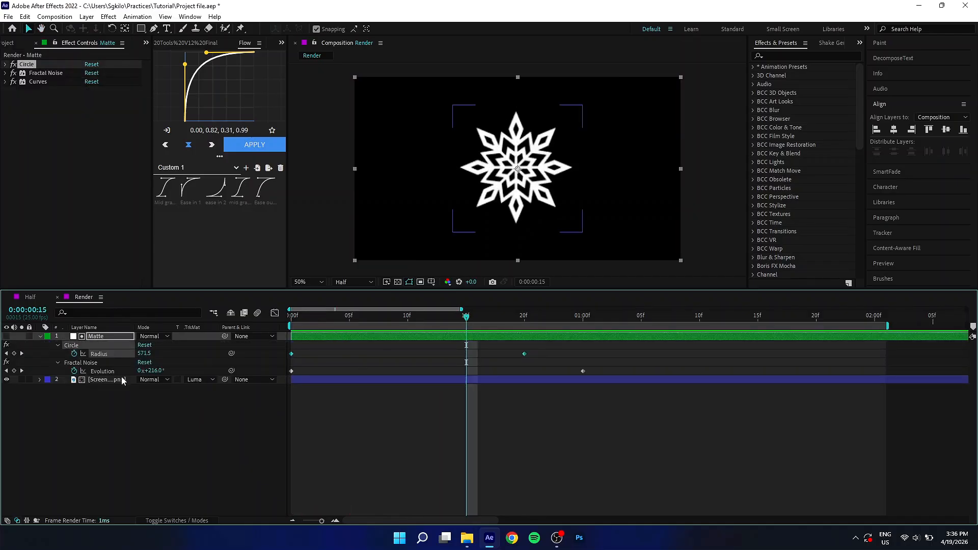
left_click(118, 374, "shift")
left_click(587, 374)
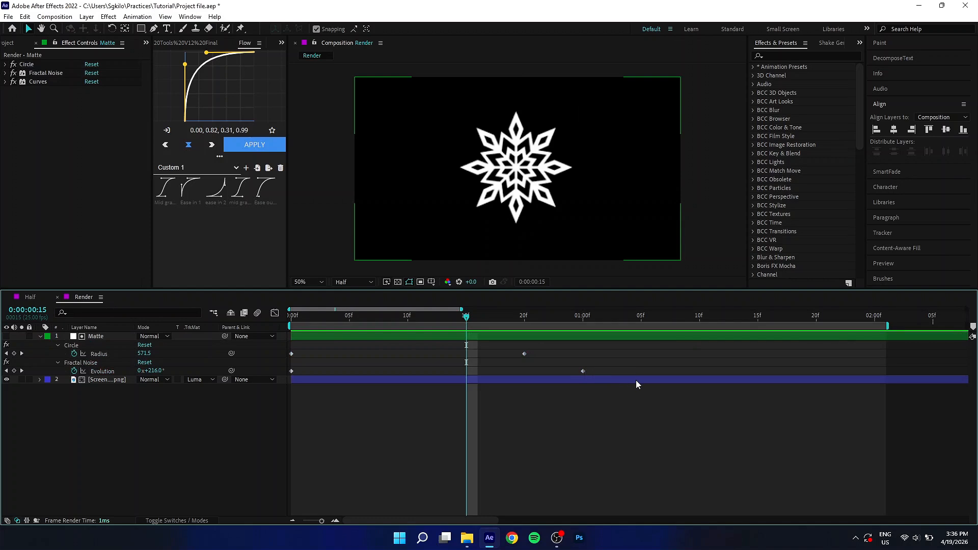
left_click_drag(294, 346, 656, 374)
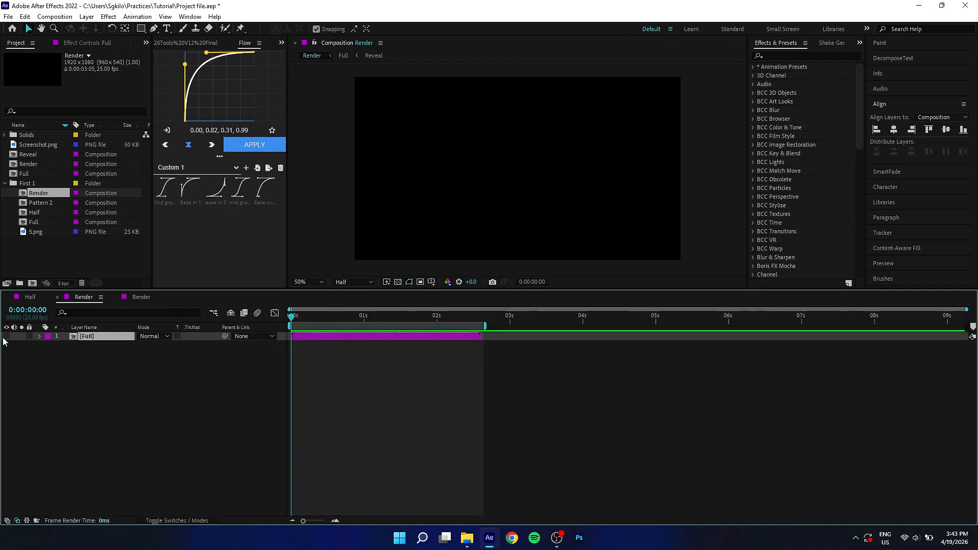
Make the Full layer visible in the Render composition and preview the snowflake reveal.
left_click(4, 342)
key("space")
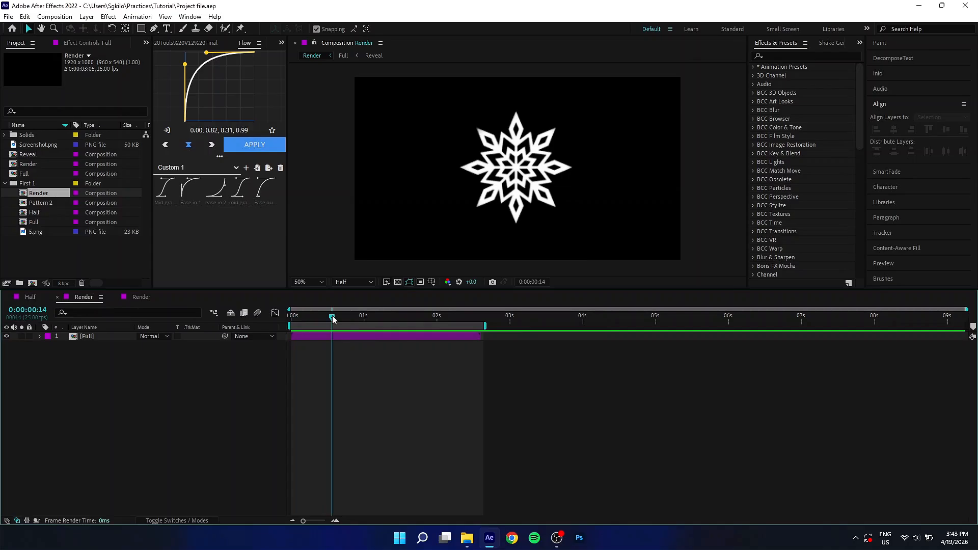
Stop the preview and duplicate the Full layer three times in the Render composition.
key("space")
left_click(308, 336)
key("ctrl+d")
key("ctrl+d")
key("ctrl+d")
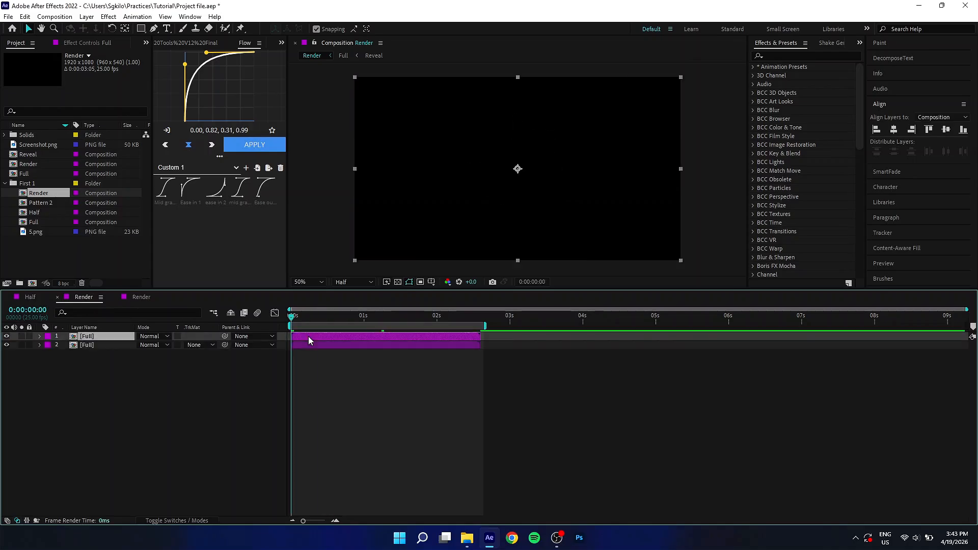
Pre-compose the upper three Full layers into a composition named "rgb".
right_click(112, 337)
left_click(139, 320)
left_click(96, 354)
left_click(97, 339, "shift")
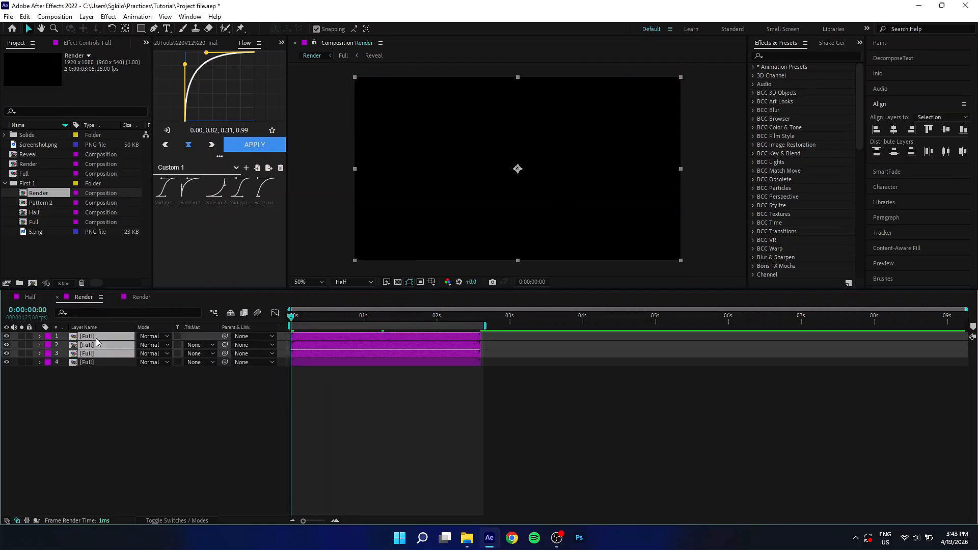
key("ctrl+shift+c")
type("rgb")
key("Return")
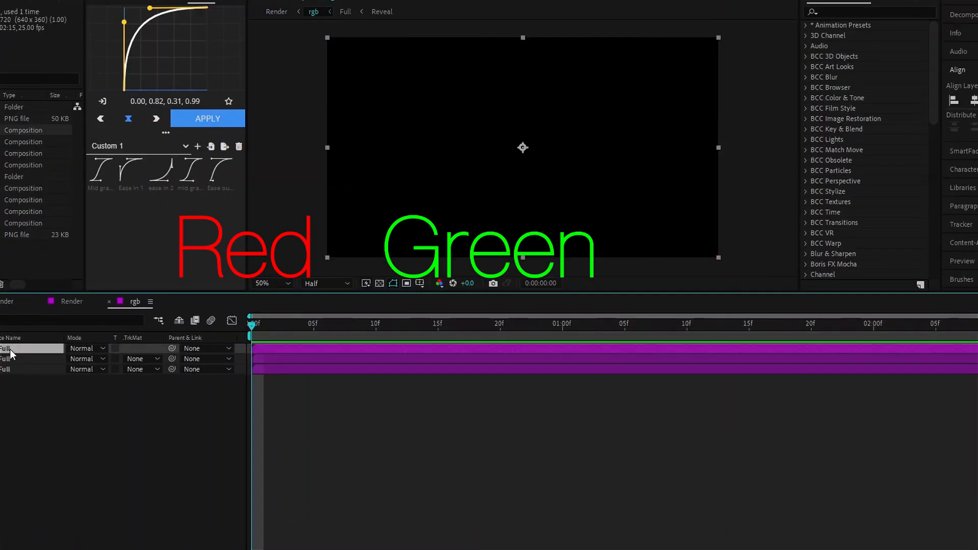
Set the label colours of the three Full layers in rgb to Red, Green and Blue, from first to third.
left_click(48, 337)
left_click(76, 155)
left_click(47, 345)
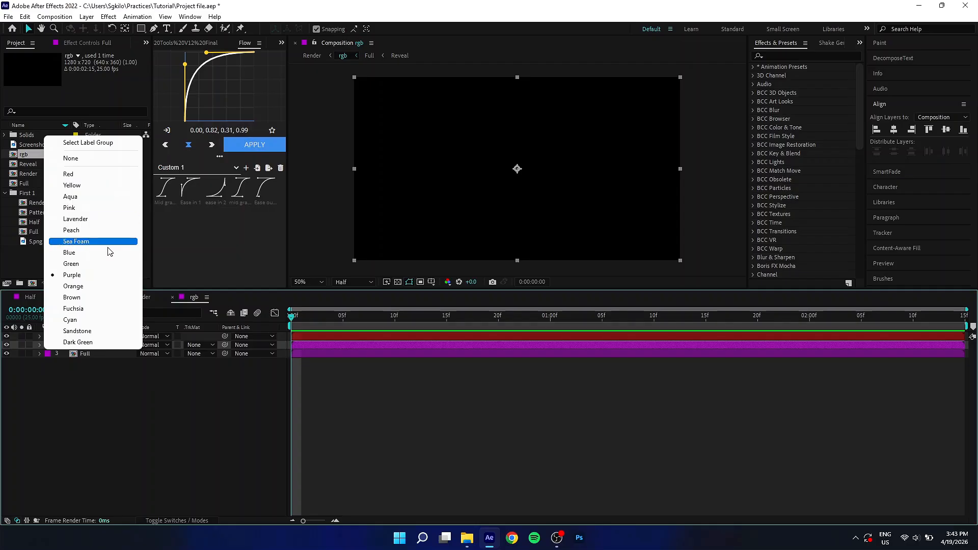
left_click(76, 260)
left_click(47, 353)
left_click(77, 258)
Rename the three Full layers in the rgb composition as Red, Green and Blue to match their labels.
right_click(94, 337)
left_click(127, 316)
type("Red")
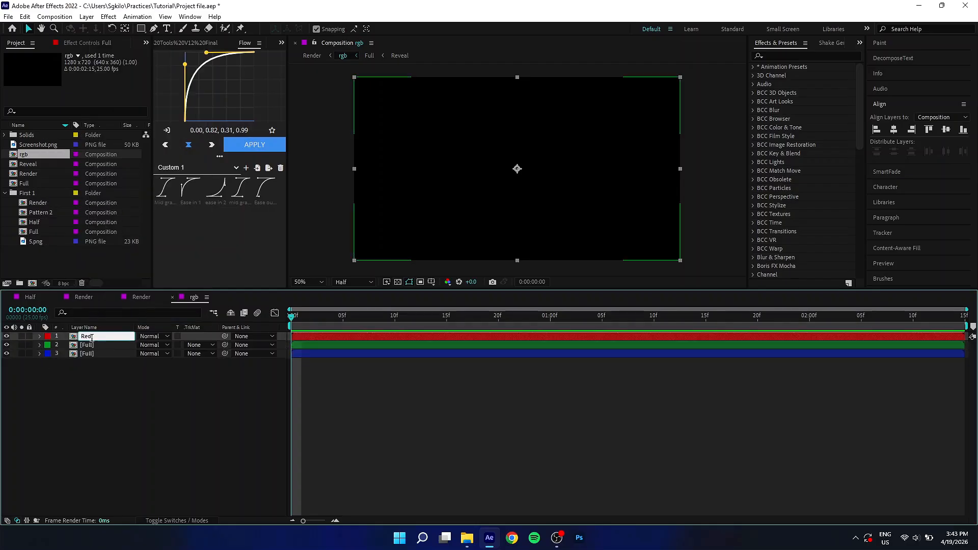
right_click(95, 344)
left_click(107, 326)
type("Green")
right_click(98, 355)
left_click(110, 339)
type("Blue")
key("Return")
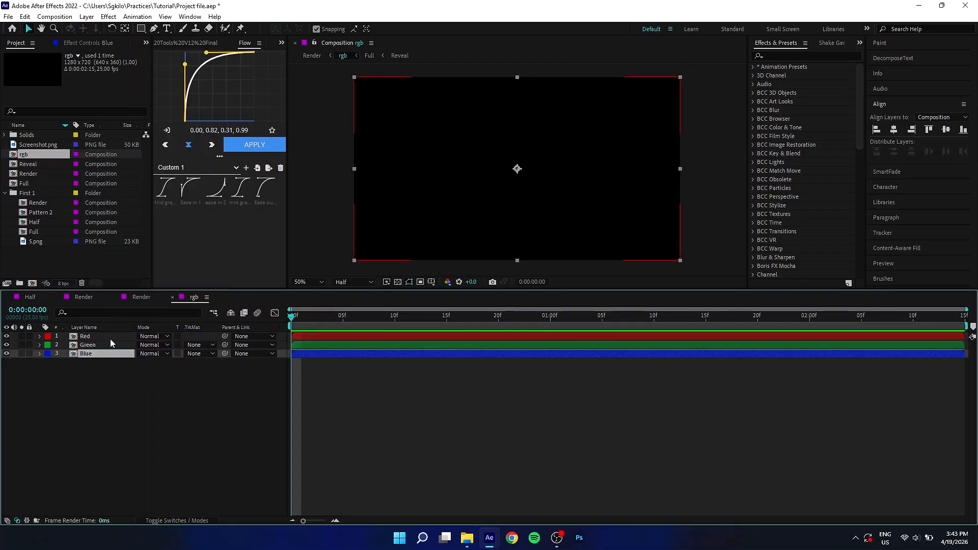
Go to frame 9 of the rgb composition and try the Set Channels effect on the Red layer.
left_click_drag(354, 315, 384, 316)
left_click(378, 337)
key("ctrl+space")
type("channe")
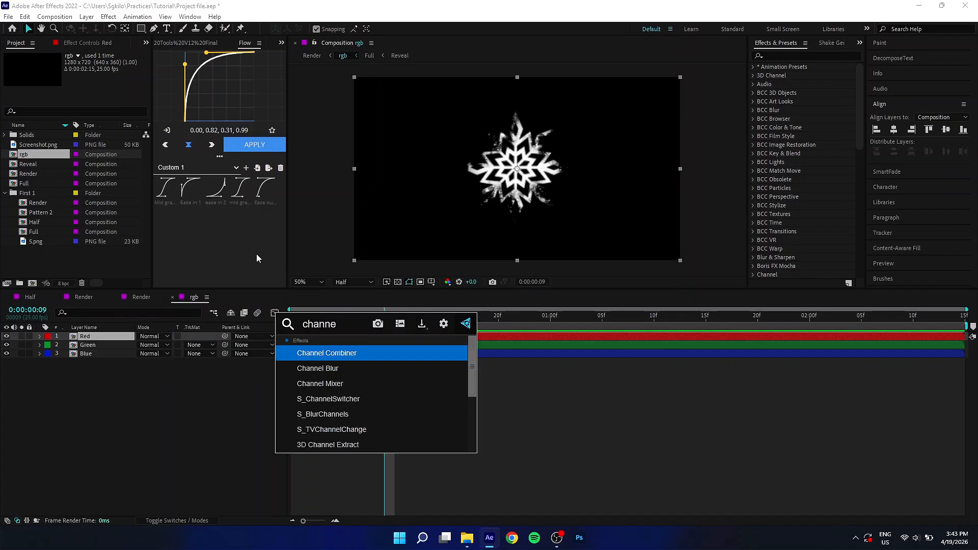
key("BackSpace")
key("BackSpace")
key("BackSpace")
key("BackSpace")
key("BackSpace")
key("BackSpace")
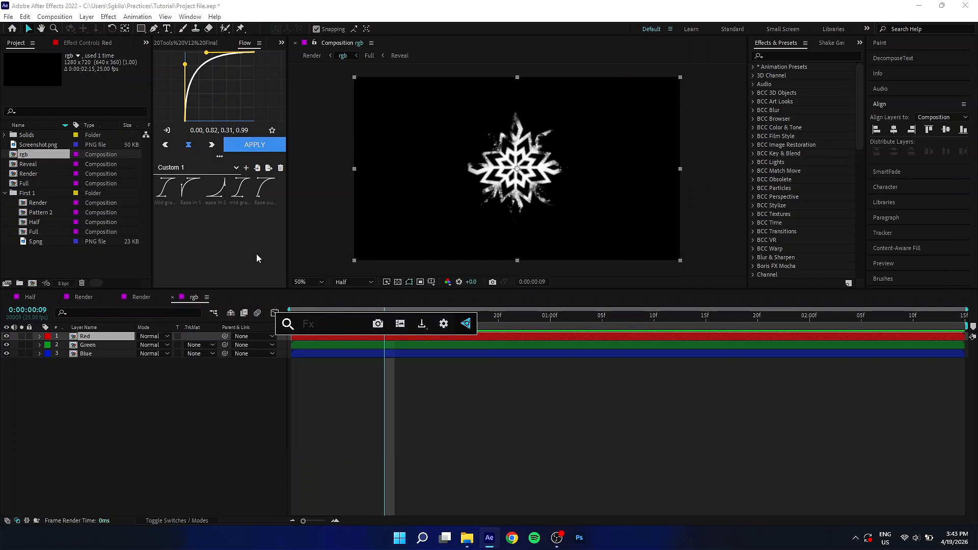
type("set")
key("Return")
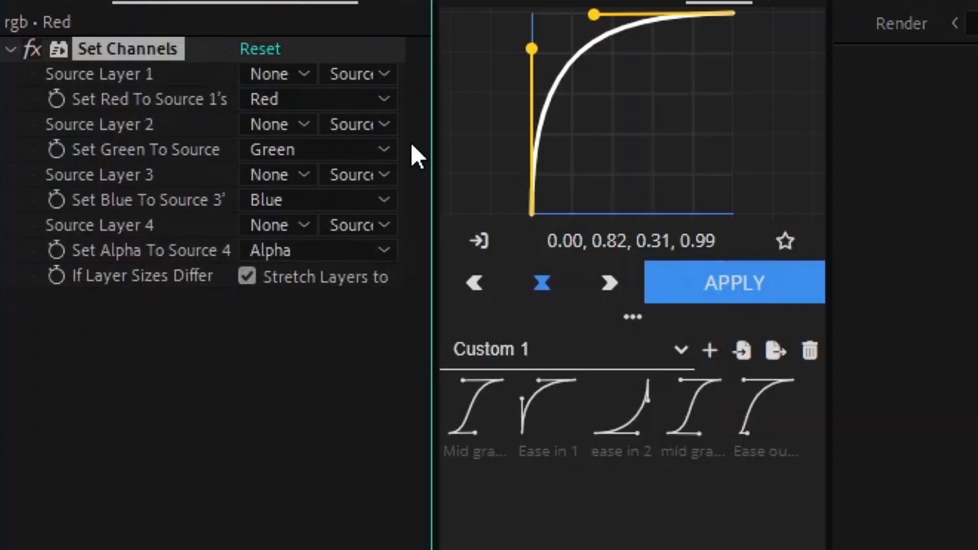
Try a red Fill effect on the Red layer and switch it off for comparison.
key("ctrl+space")
type("fill")
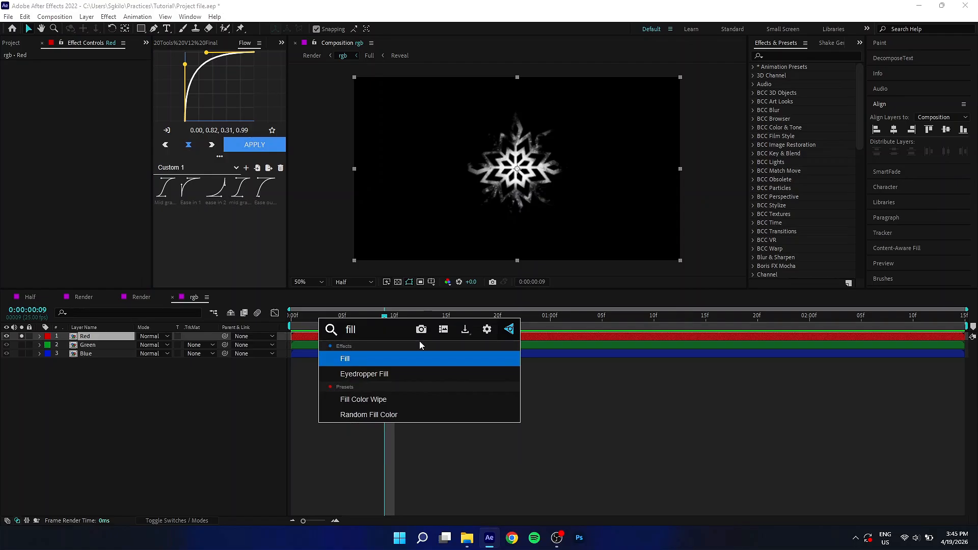
key("Return")
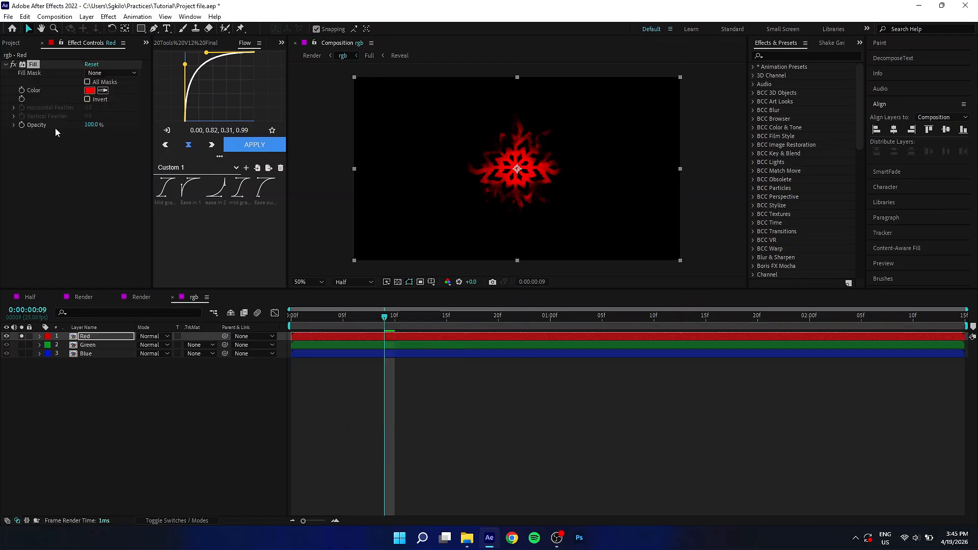
left_click(14, 64)
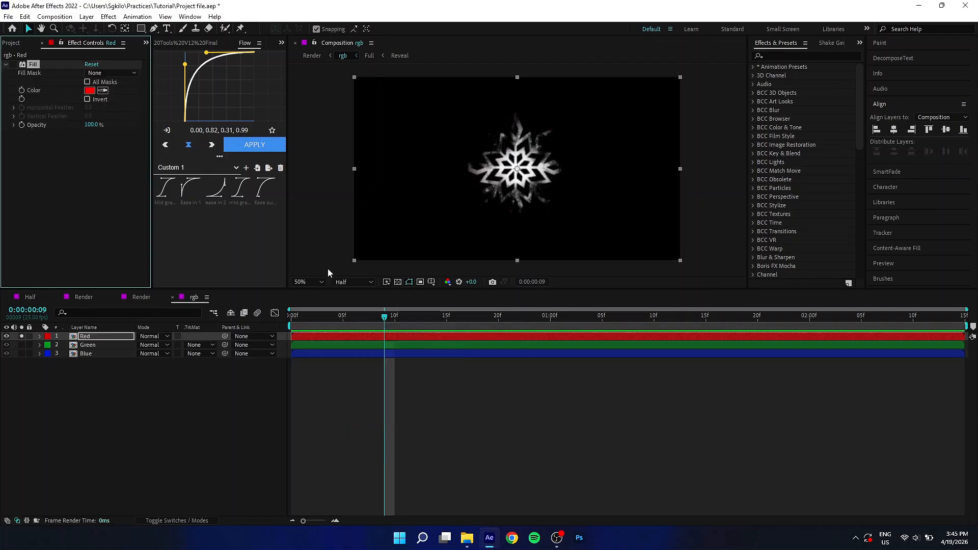
Apply Channel Mixer to the Red layer with Red-Red at 100 and all other channel values at 0.
key("ctrl+space")
type("channel m")
key("Return")
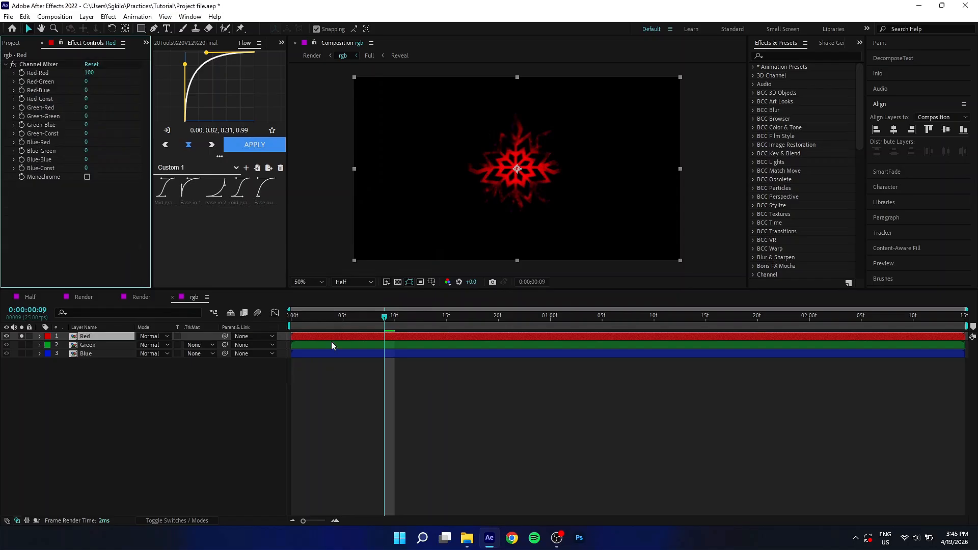
Apply Channel Mixer to the Green layer, set its Red-Red value to 0, and toggle the layer's solo state.
left_click(331, 344)
key("ctrl+space")
key("Return")
left_click(87, 73)
type("0")
left_click(21, 345)
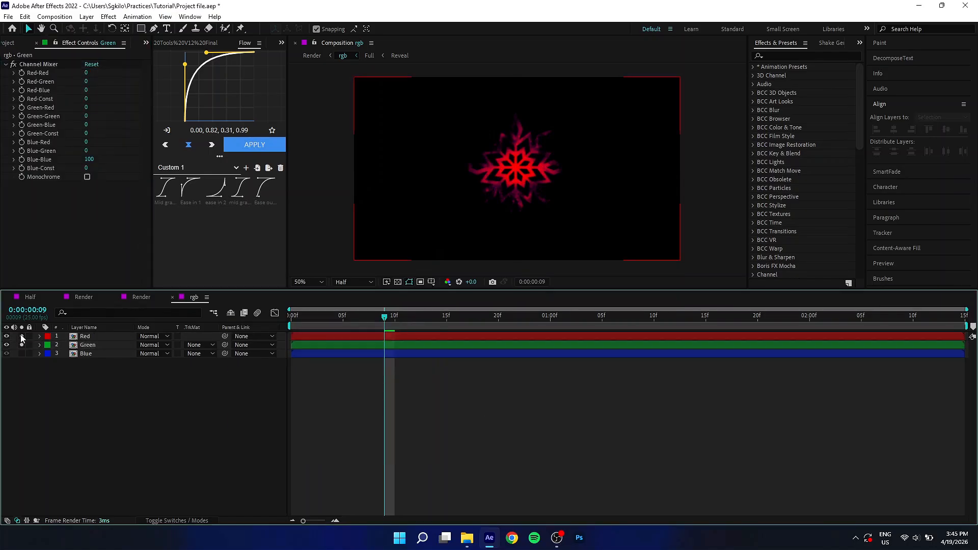
left_click(22, 345)
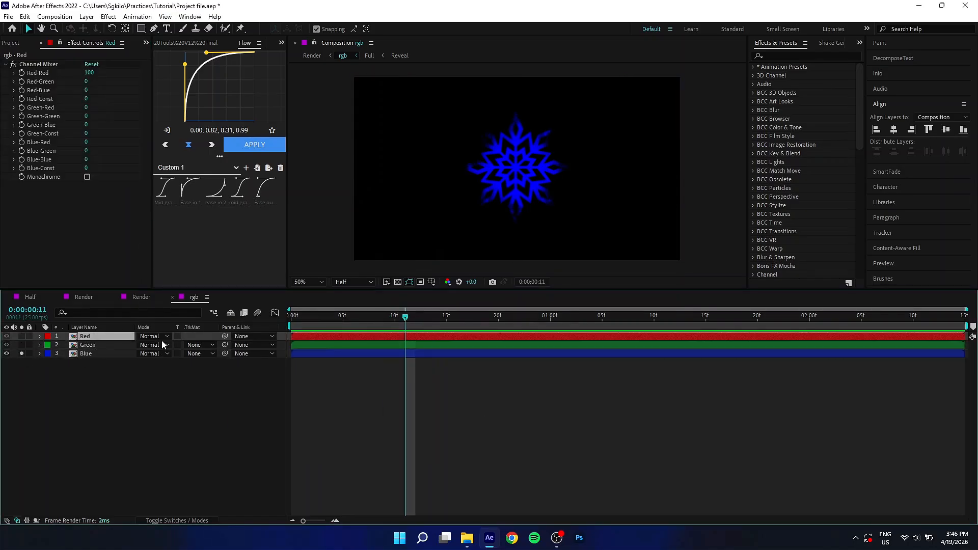
Set the blending mode of the Red, Green and Blue layers to Add.
left_click(153, 337)
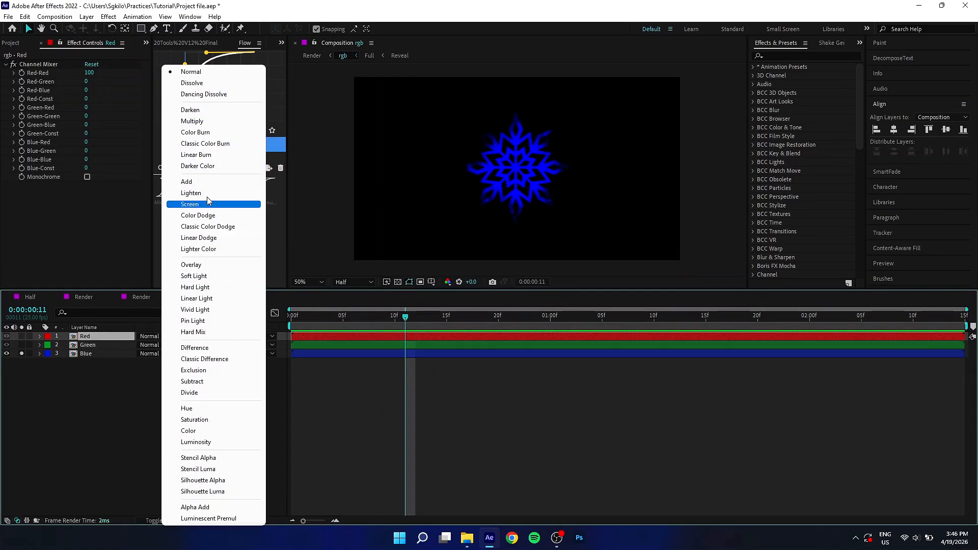
left_click(191, 182)
left_click(150, 345)
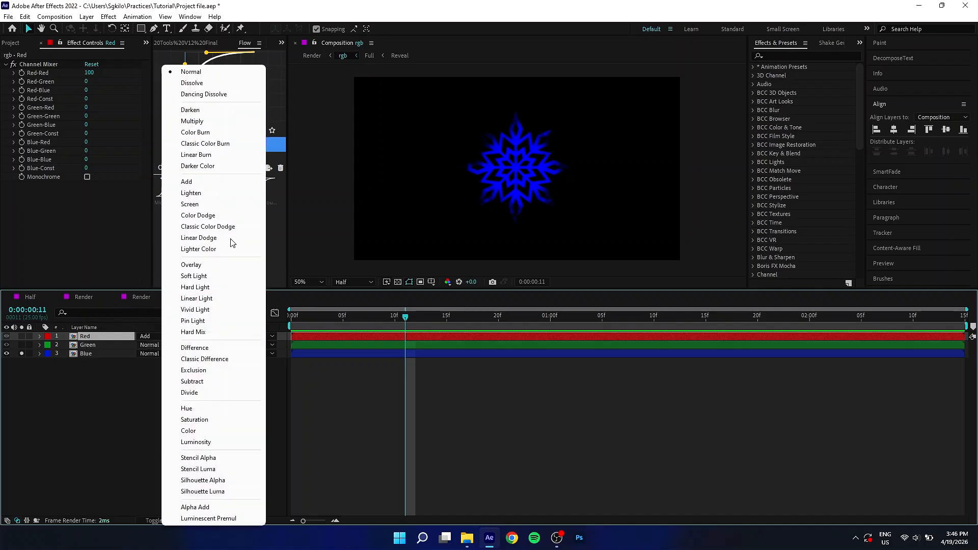
left_click(199, 190)
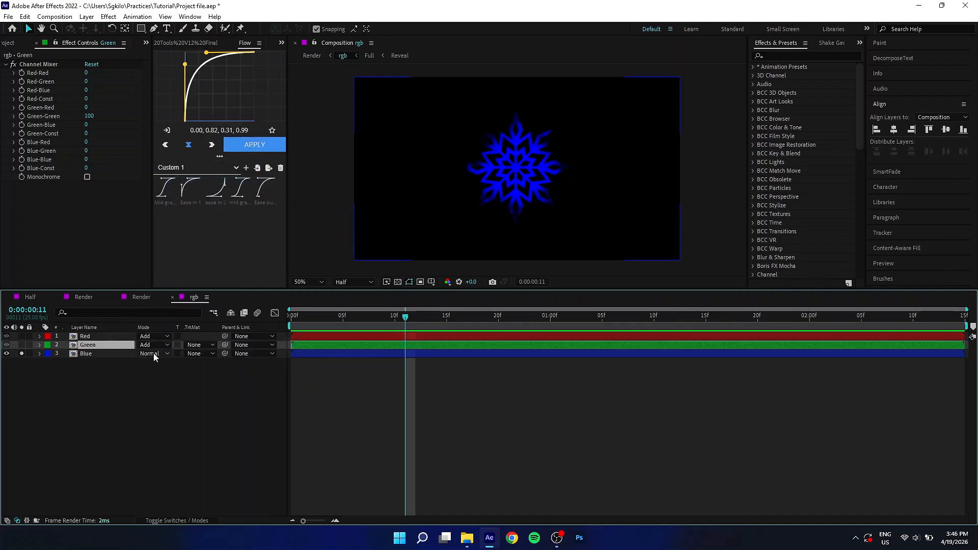
left_click(154, 353)
left_click(206, 181)
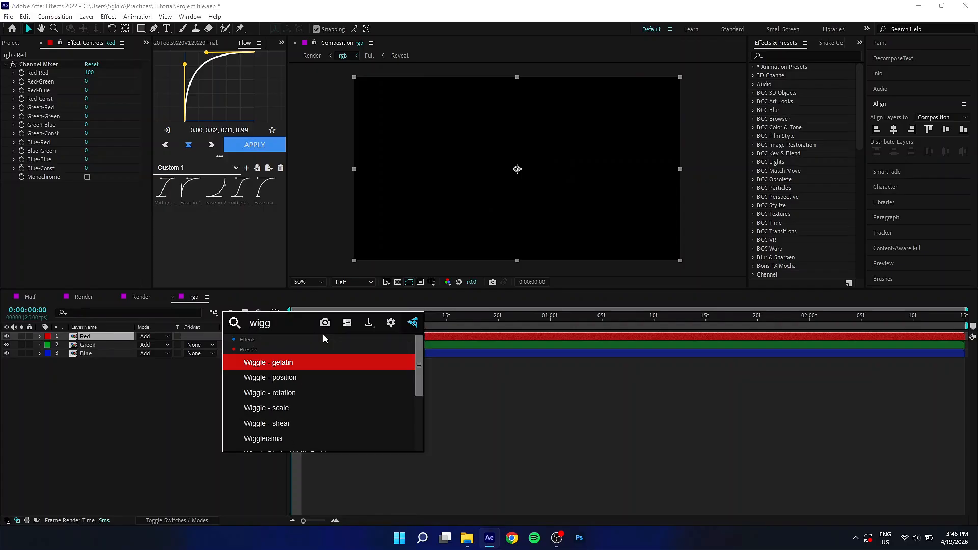
Apply the Wiggle - position preset to the Red layer and preview the colour separation.
left_click(323, 377)
key("space")
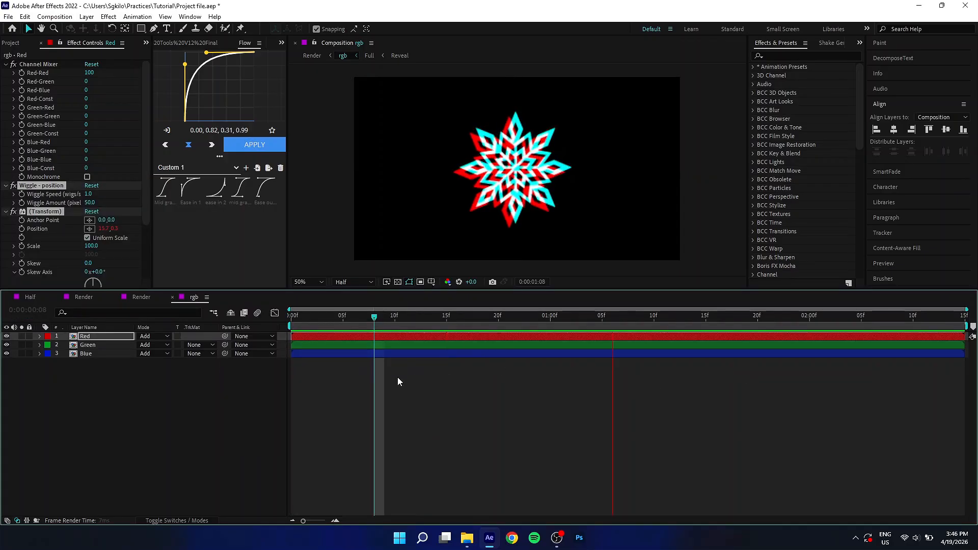
key("space")
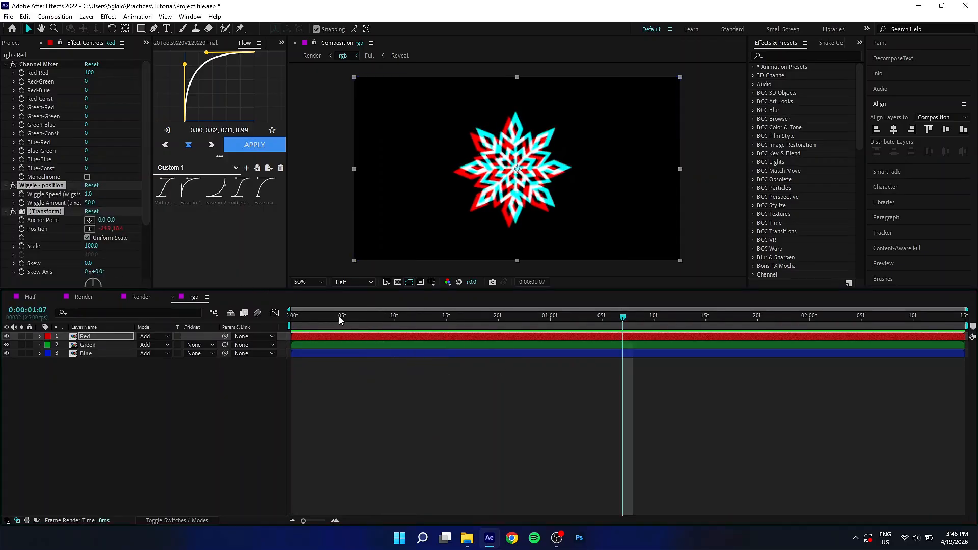
Try a Wiggle Amount of 20 pixels on the Red layer, preview the motion, and settle on 30 pixels.
left_click(322, 317)
left_click(90, 203)
type("20")
key("Return")
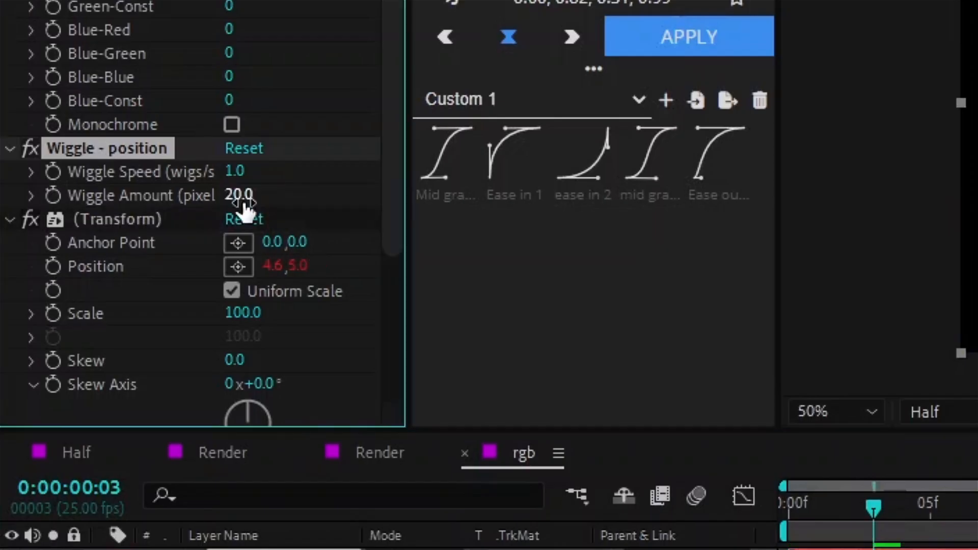
key("space")
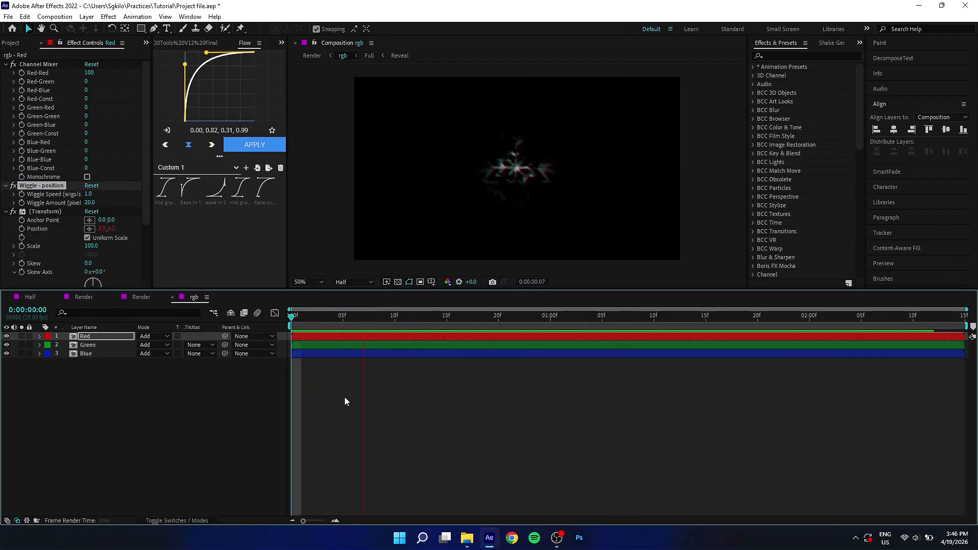
left_click_drag(323, 326, 455, 327)
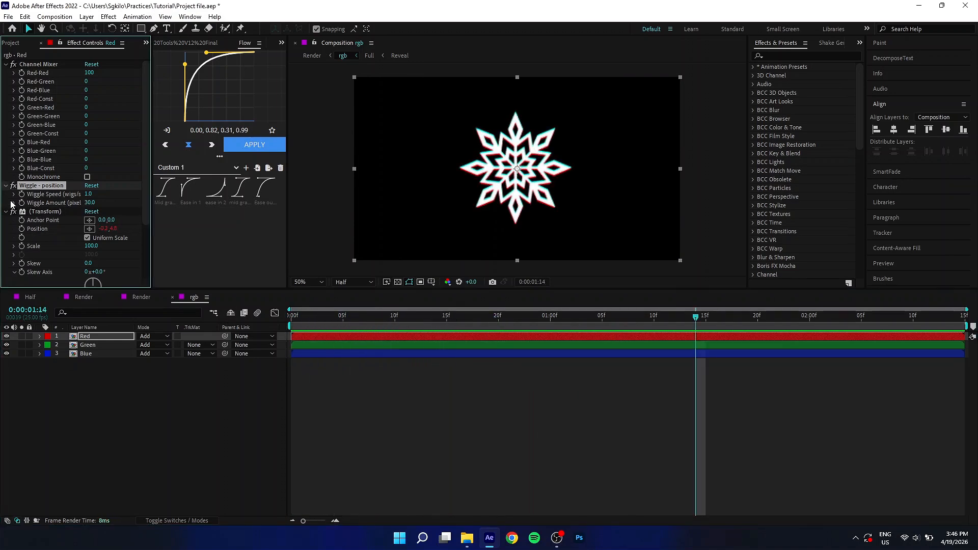
Copy the Wiggle - position and Transform effects from Red onto the Green and Blue layers, and preview from the first frame.
left_click(6, 212)
left_click(6, 186)
left_click(48, 195, "shift")
left_click(90, 345)
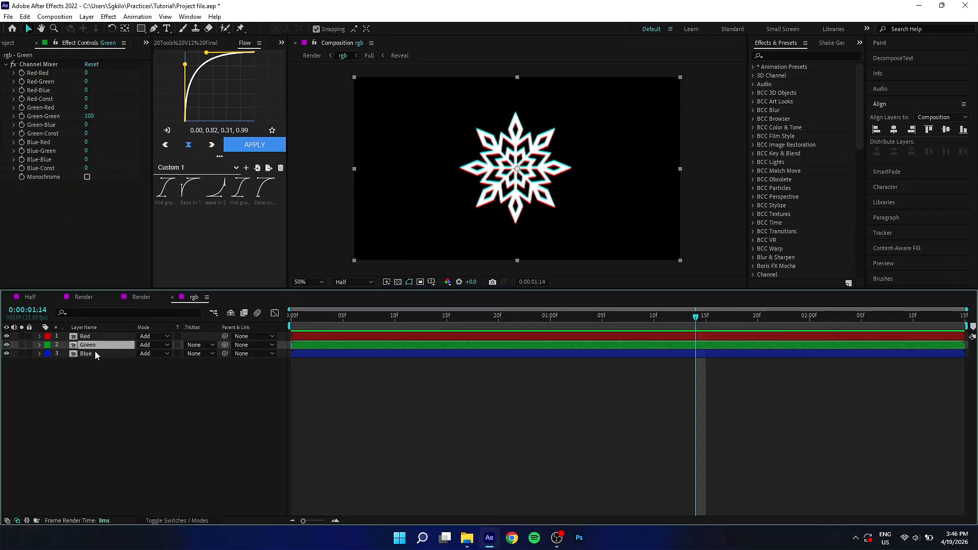
left_click(94, 355, "shift")
key("ctrl+v")
key("Home")
key("space")
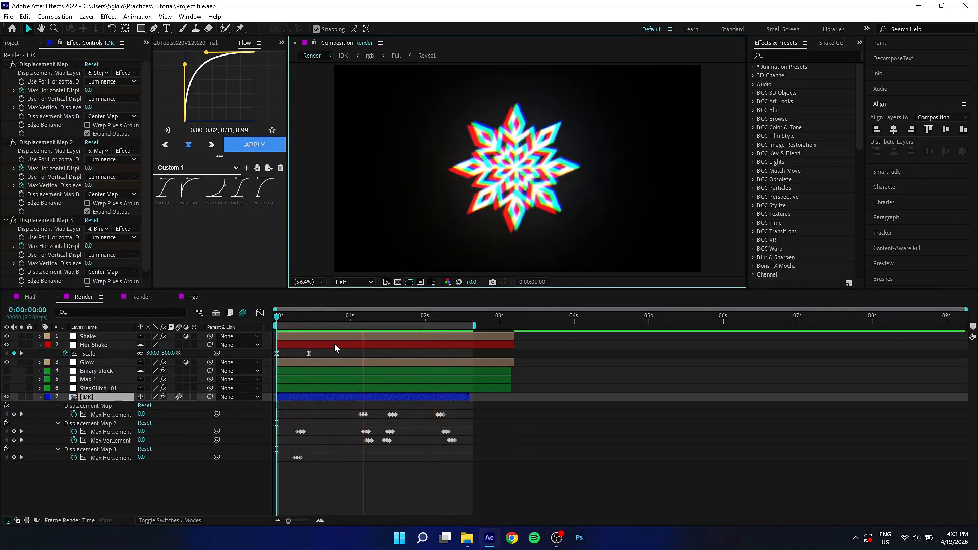
Play the finished snowflake animation of the Render composition in a maximised viewer.
key("space")
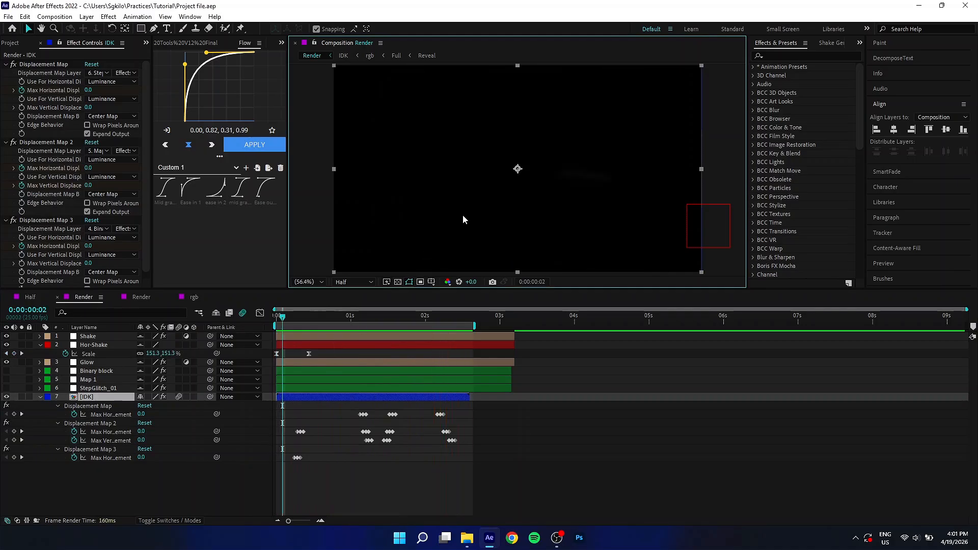
key("grave")
key("space")
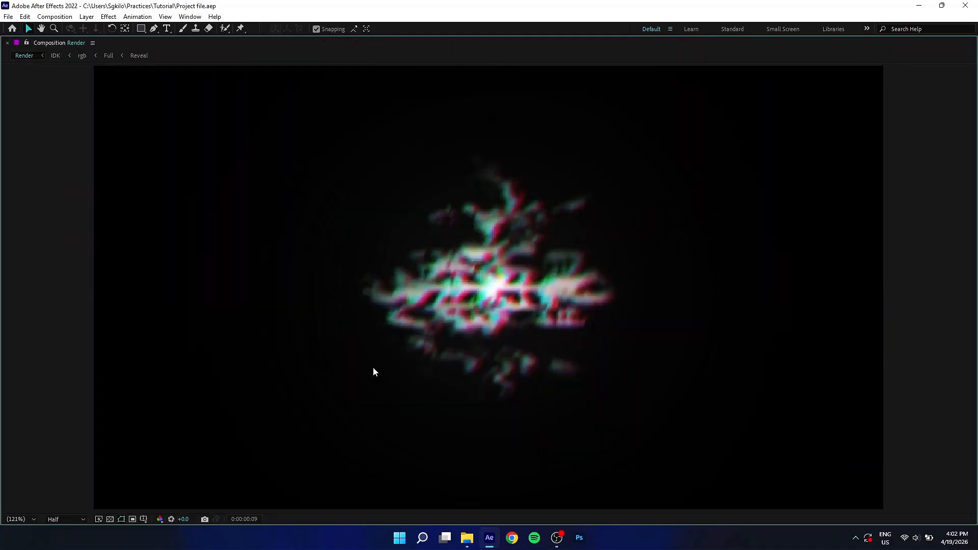